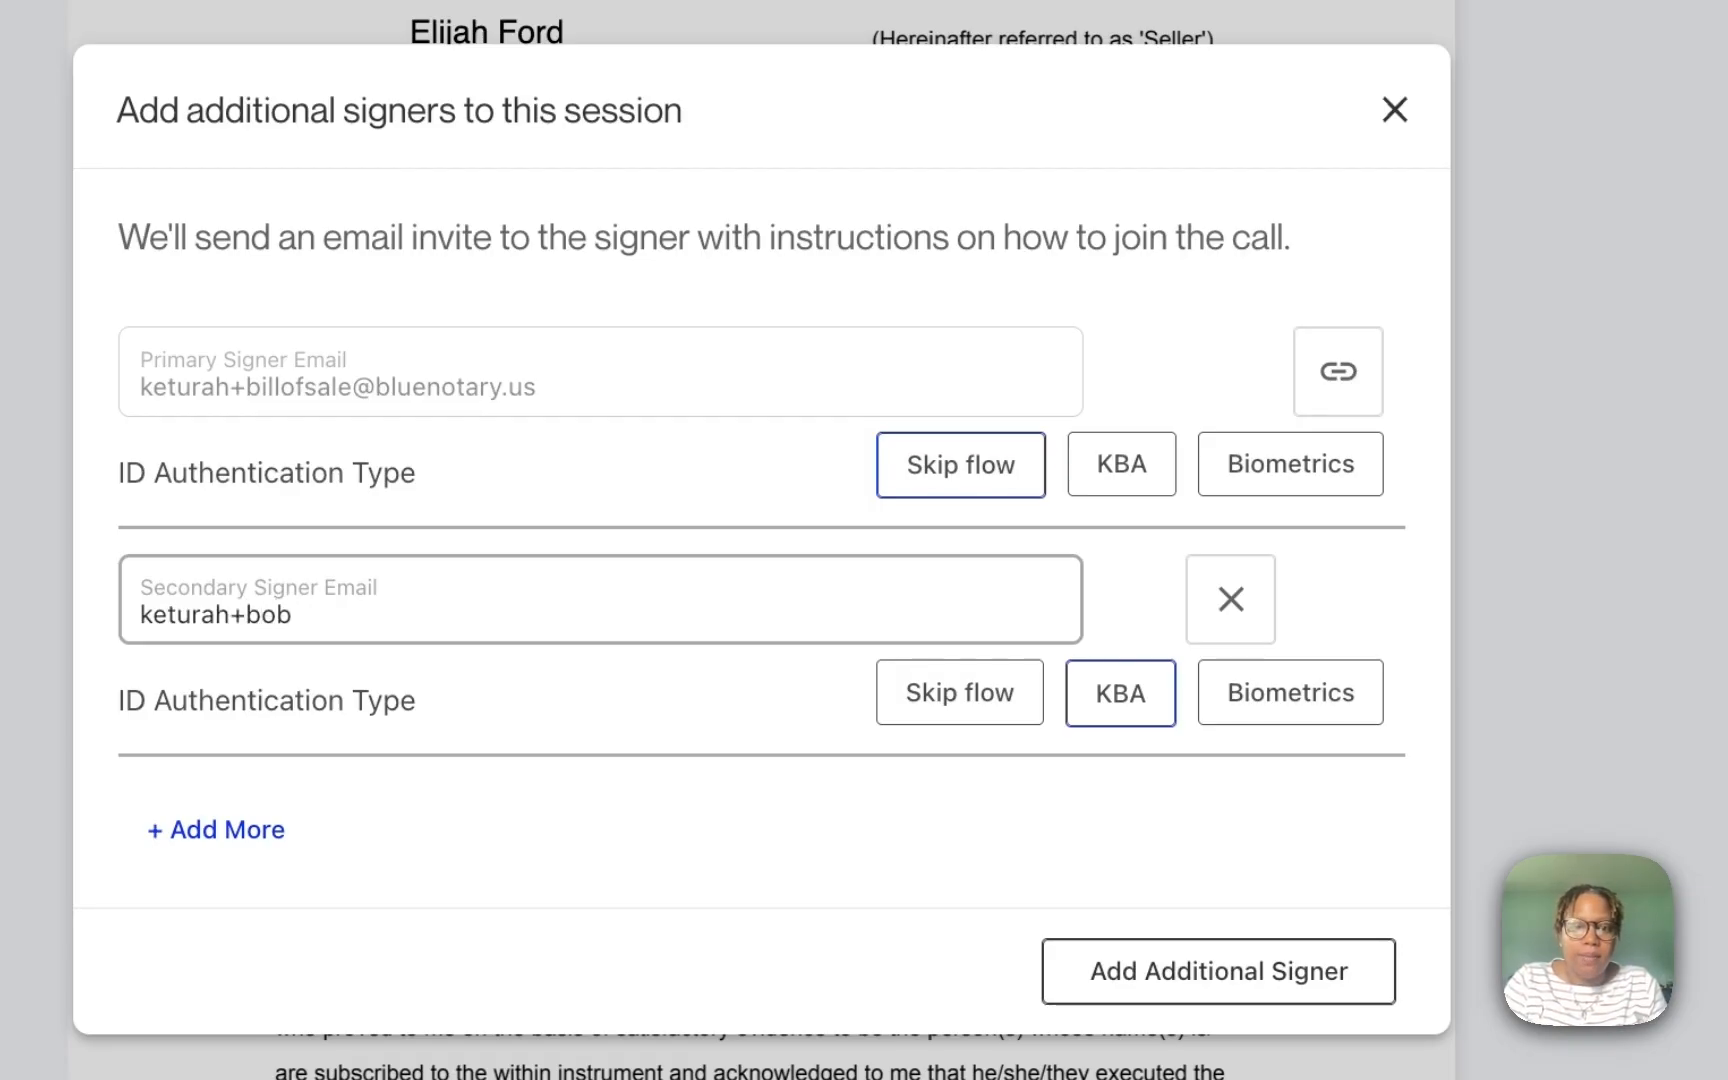
Step: Finish the second signer's email, skip their ID verification, and add them to the session
{"action": "type", "text": "@bluenotary.us"}
{"action": "left_click", "coordinate": [950, 690]}
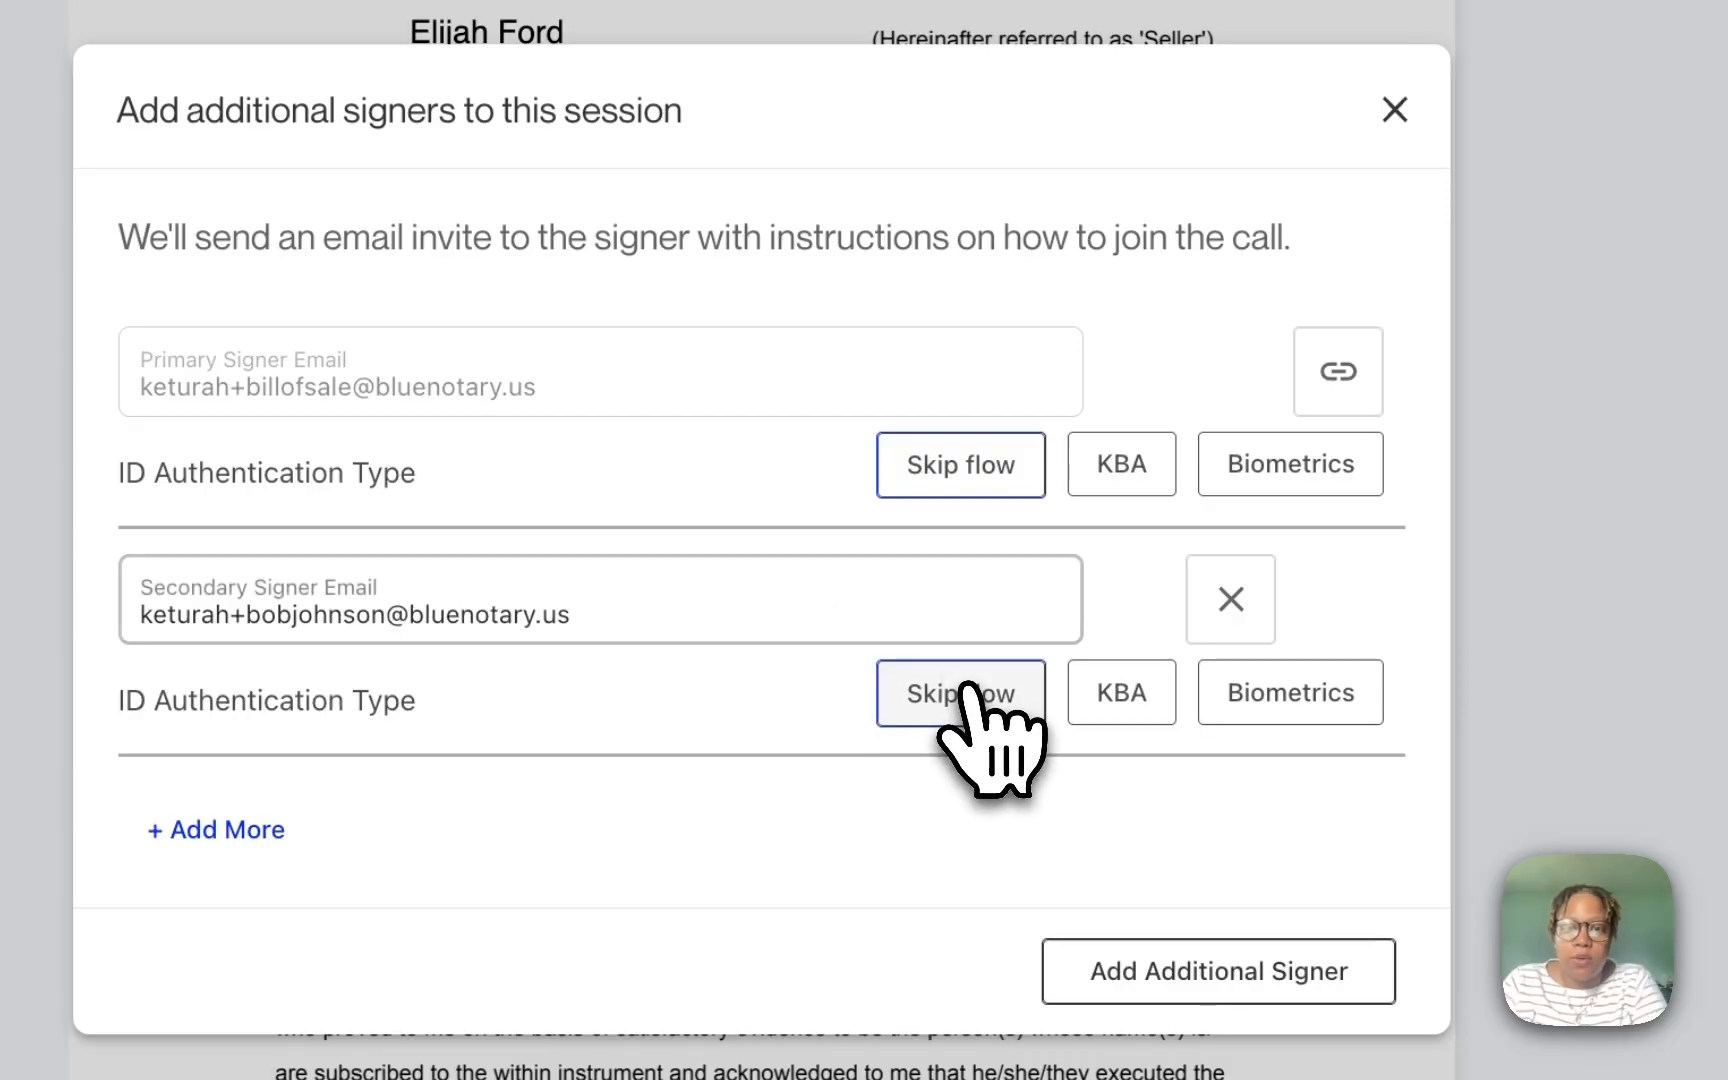
{"action": "left_click", "coordinate": [1300, 975]}
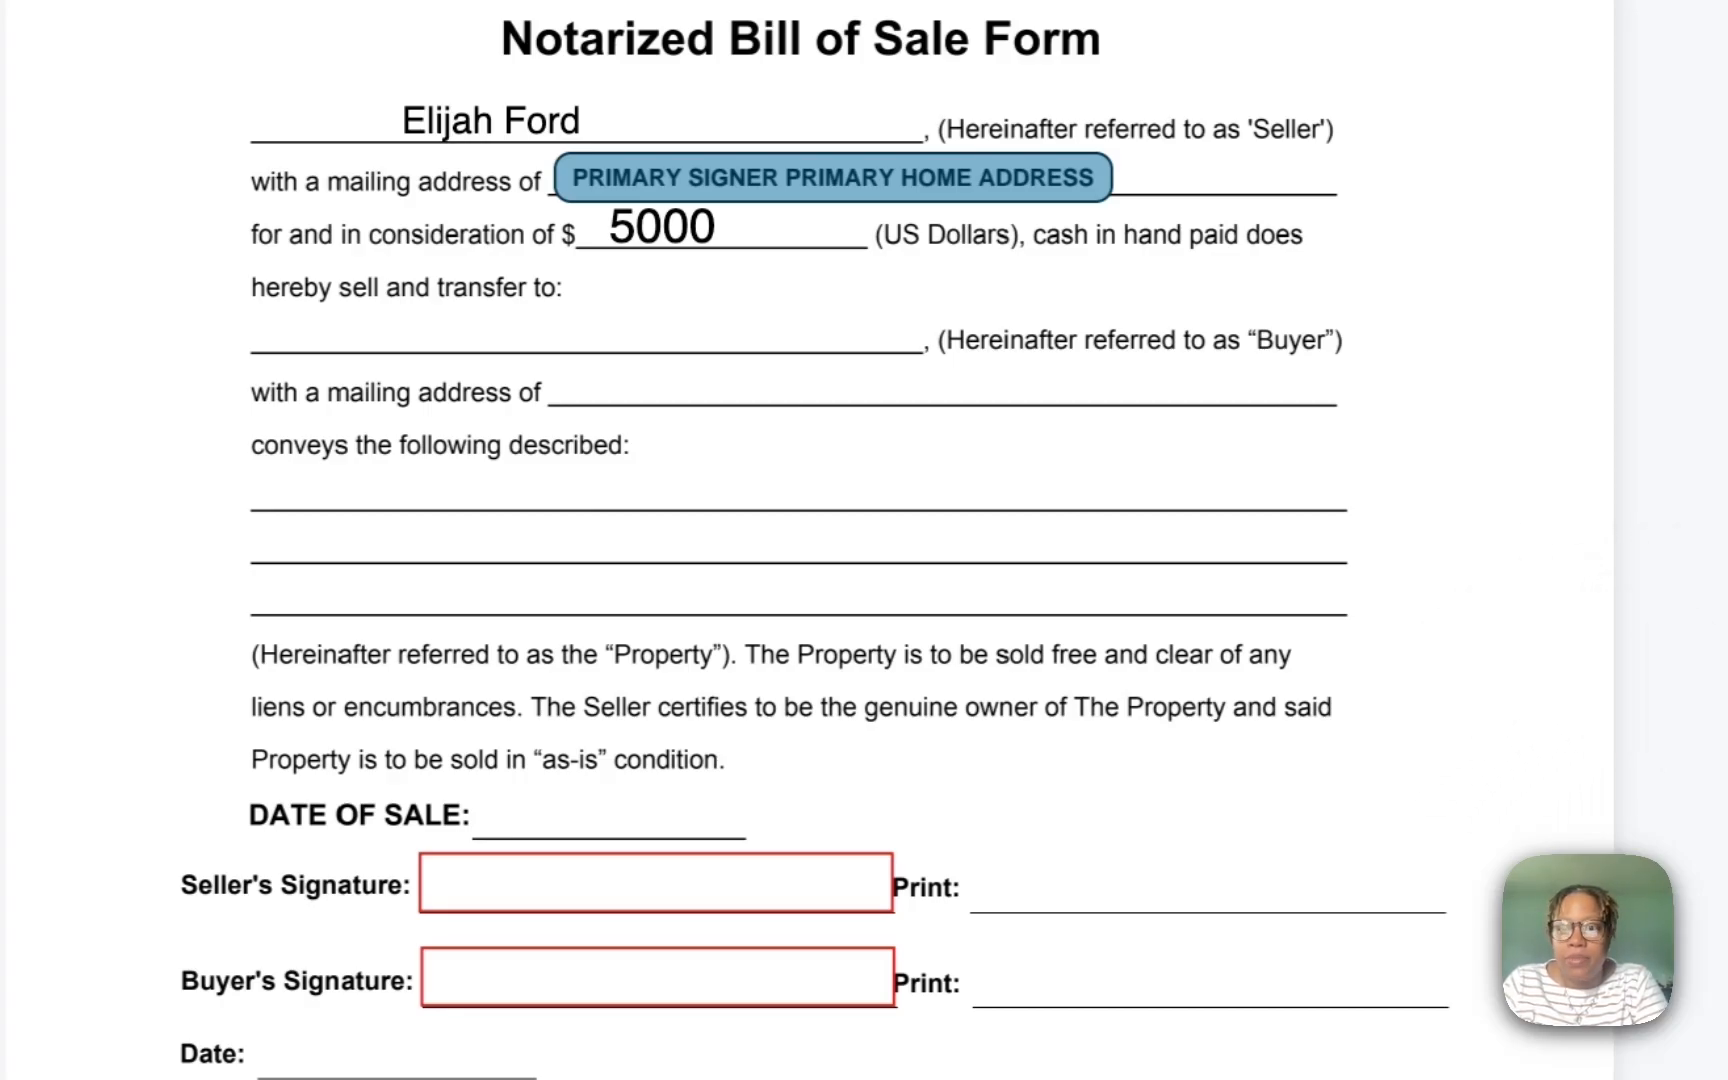
Step: Type the buyer's name into a text box on the Buyer line
{"action": "left_click_drag", "start_coordinate": [1466, 676], "coordinate": [374, 395]}
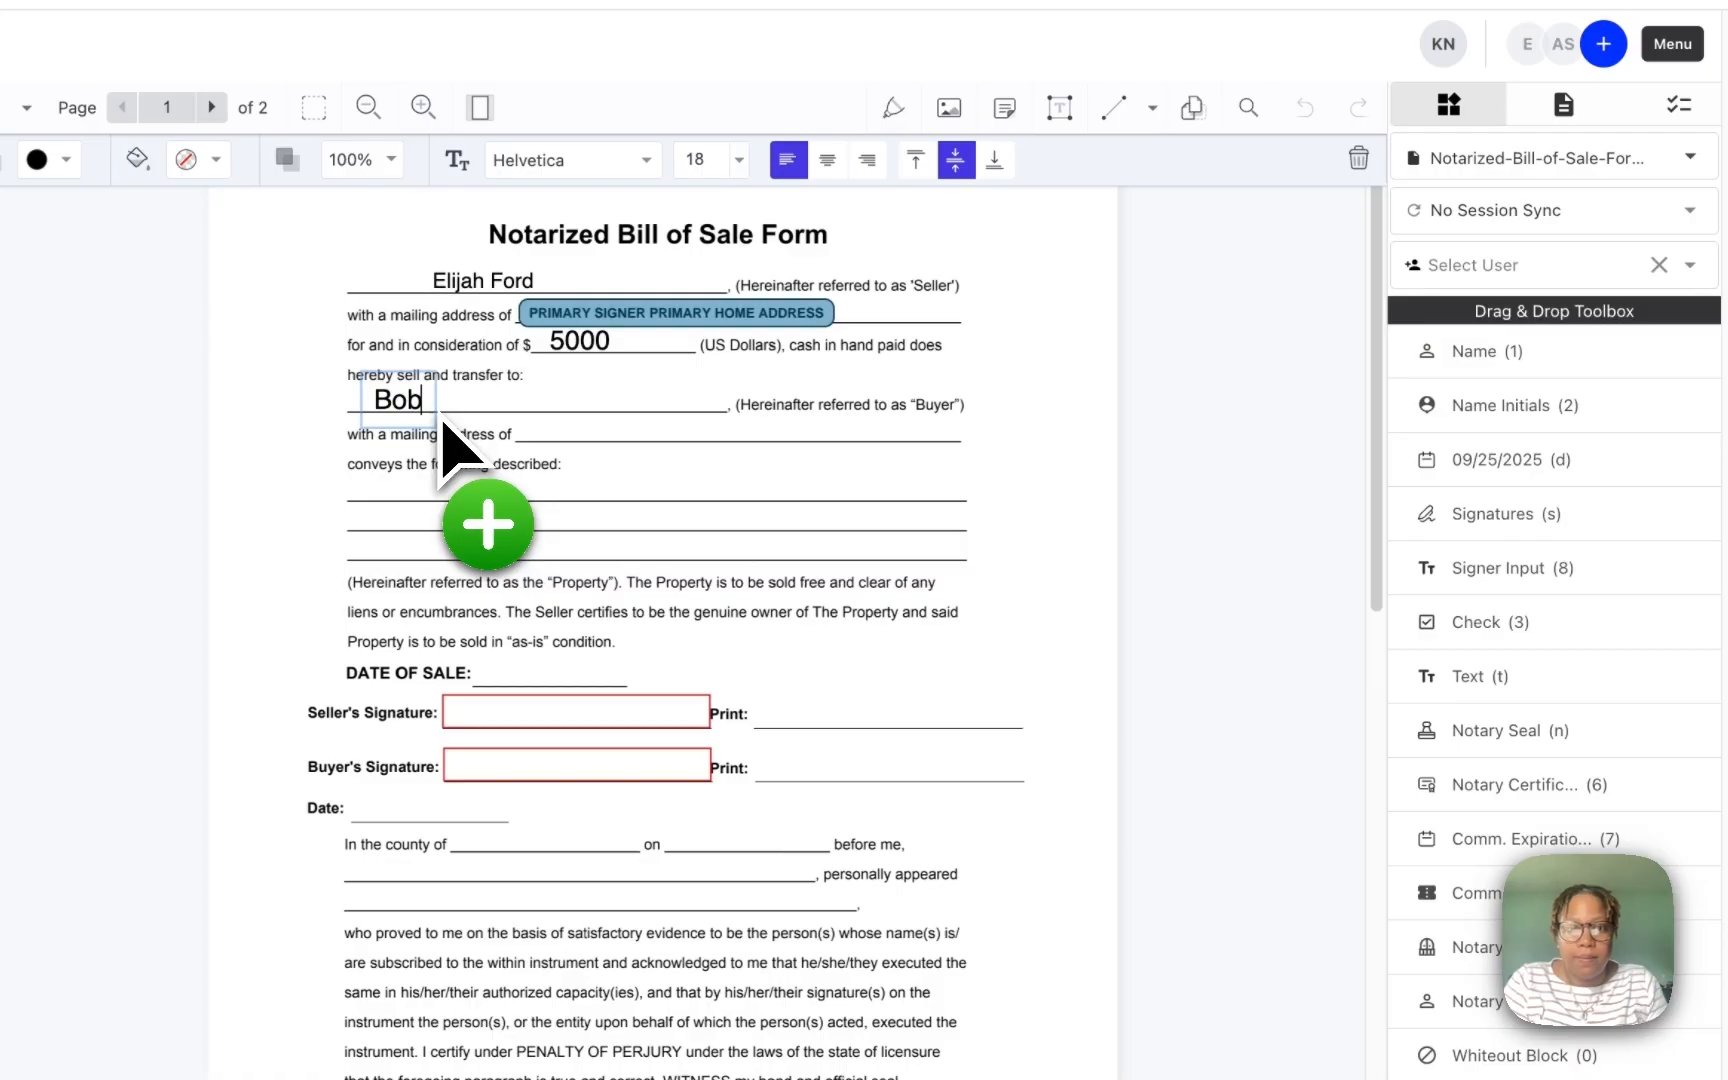
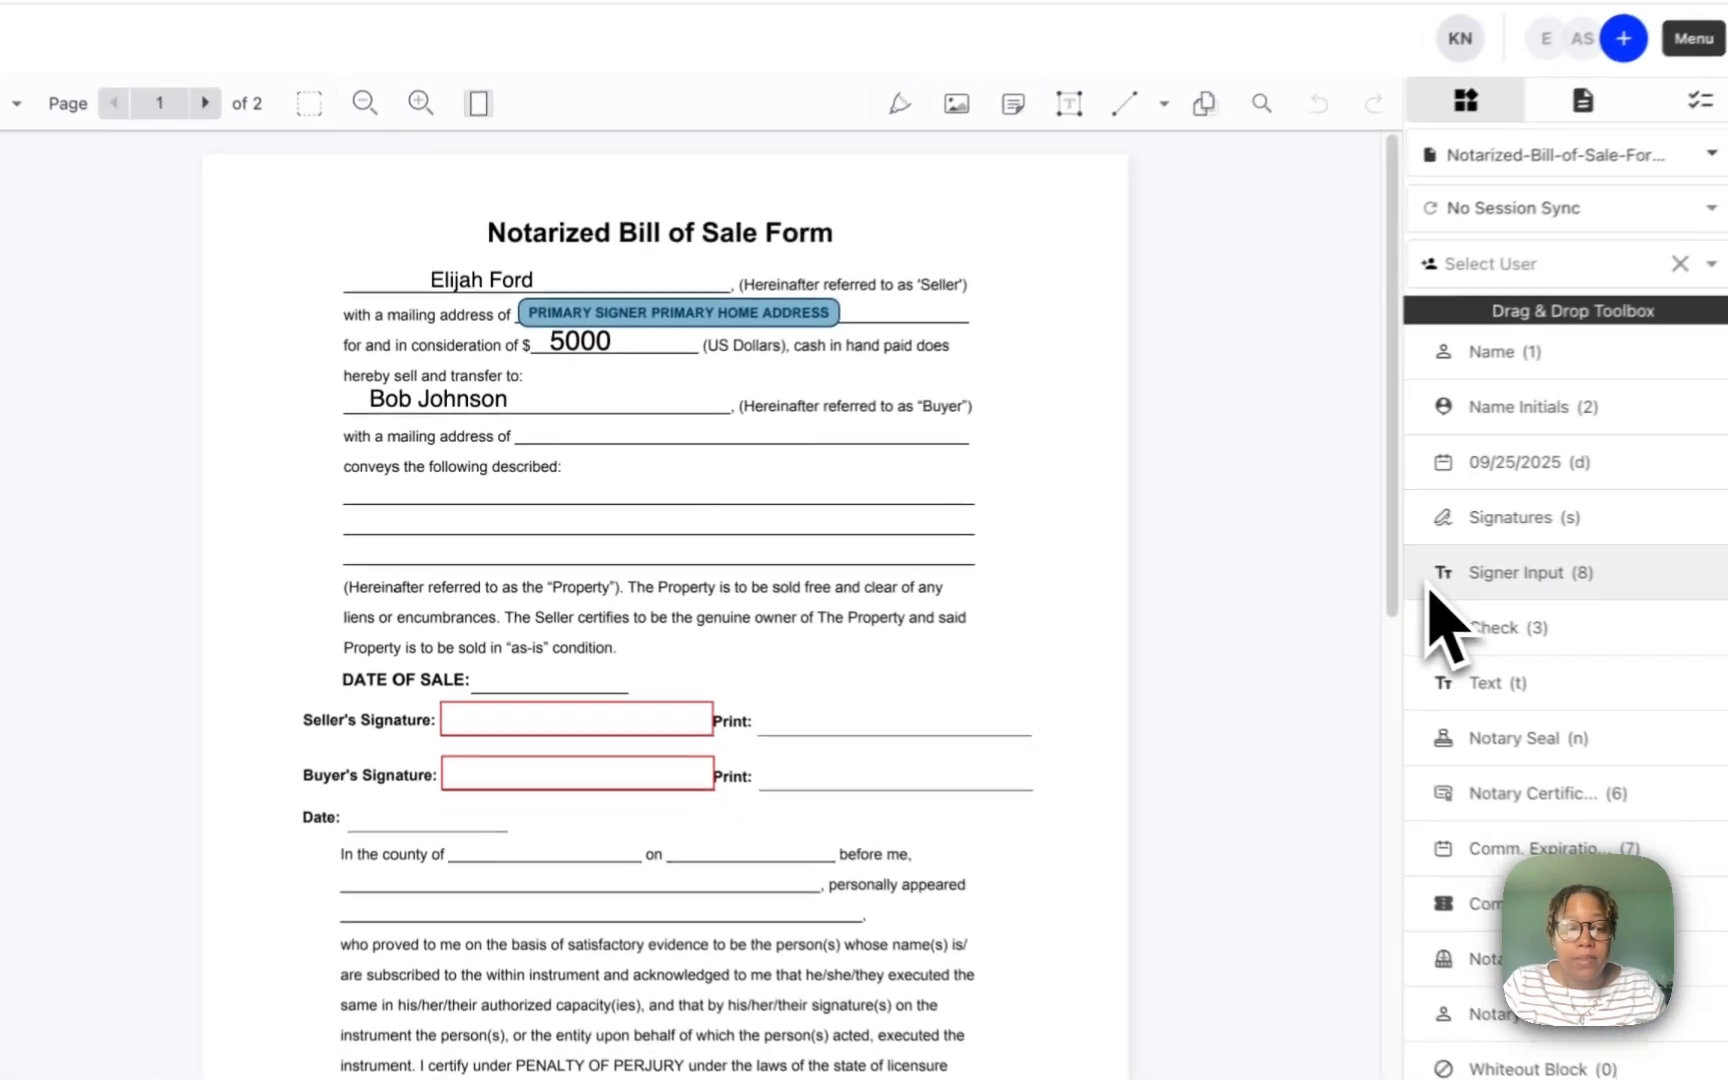
{"action": "left_click_drag", "start_coordinate": [1537, 591], "coordinate": [586, 462]}
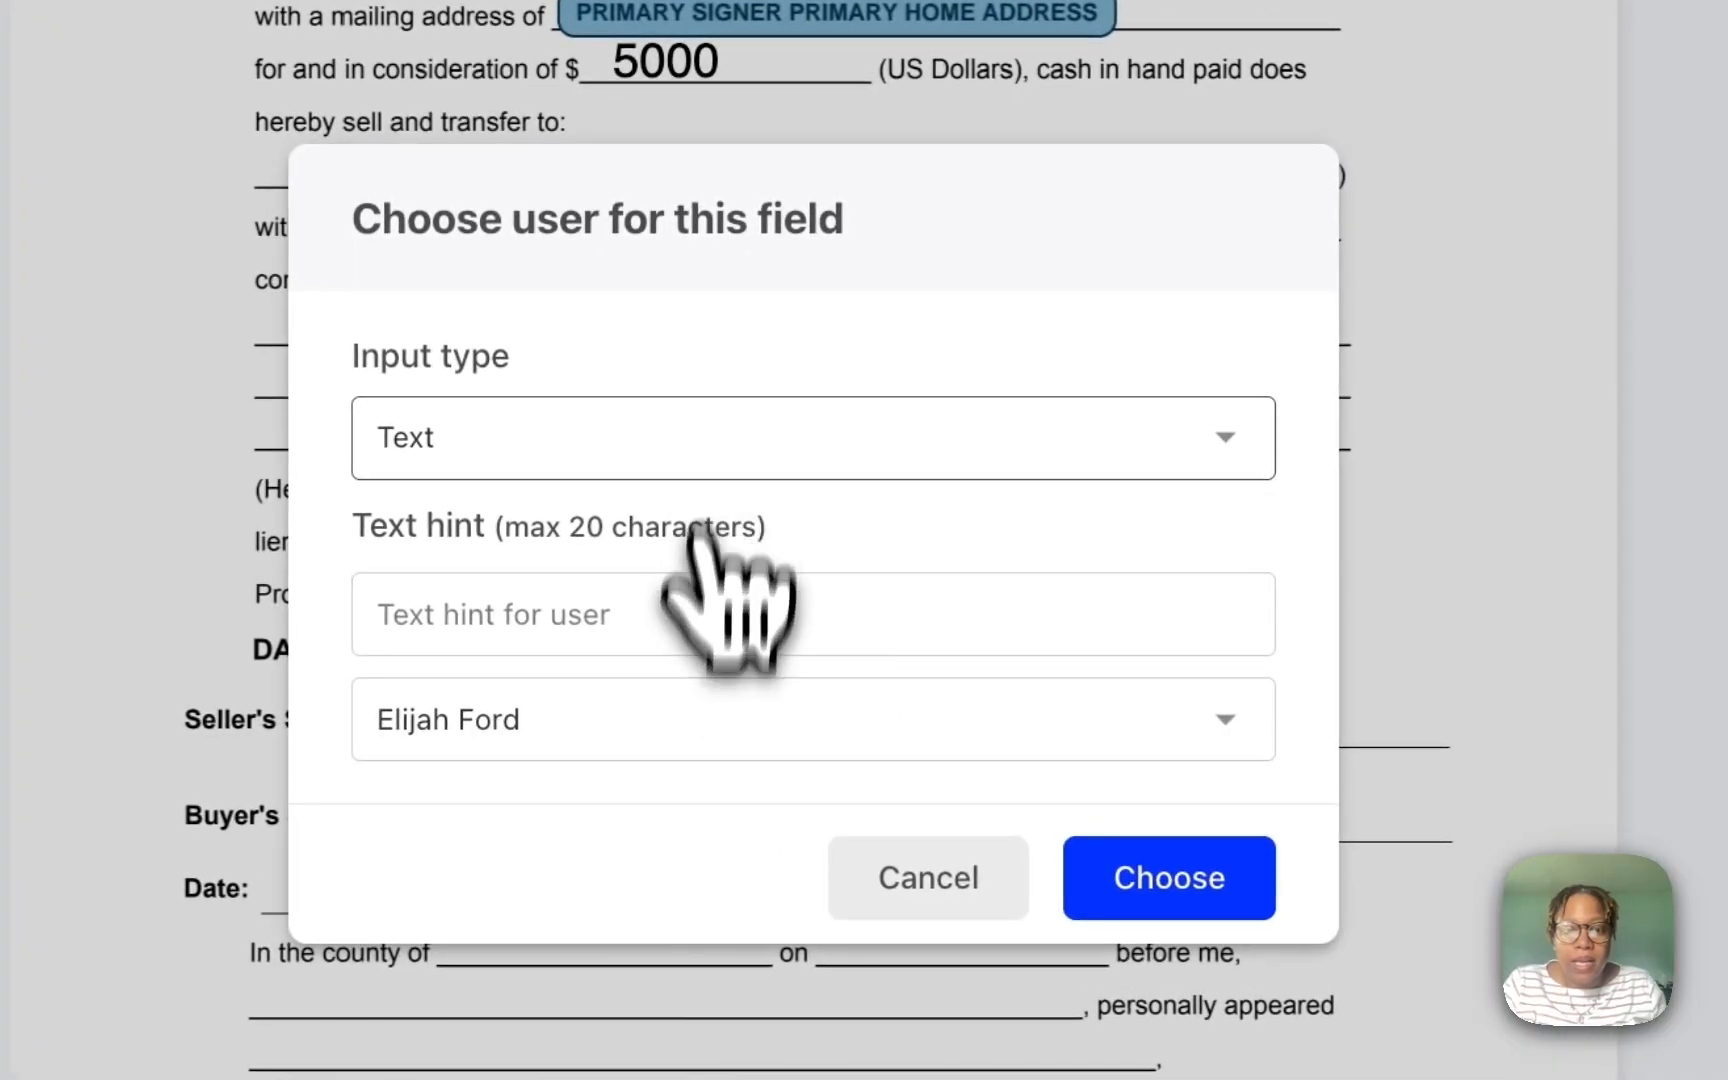
Step: Fit an Additional Signer field hinted 'Primary Home Address' onto the buyer's mailing address line
{"action": "left_click", "coordinate": [690, 722]}
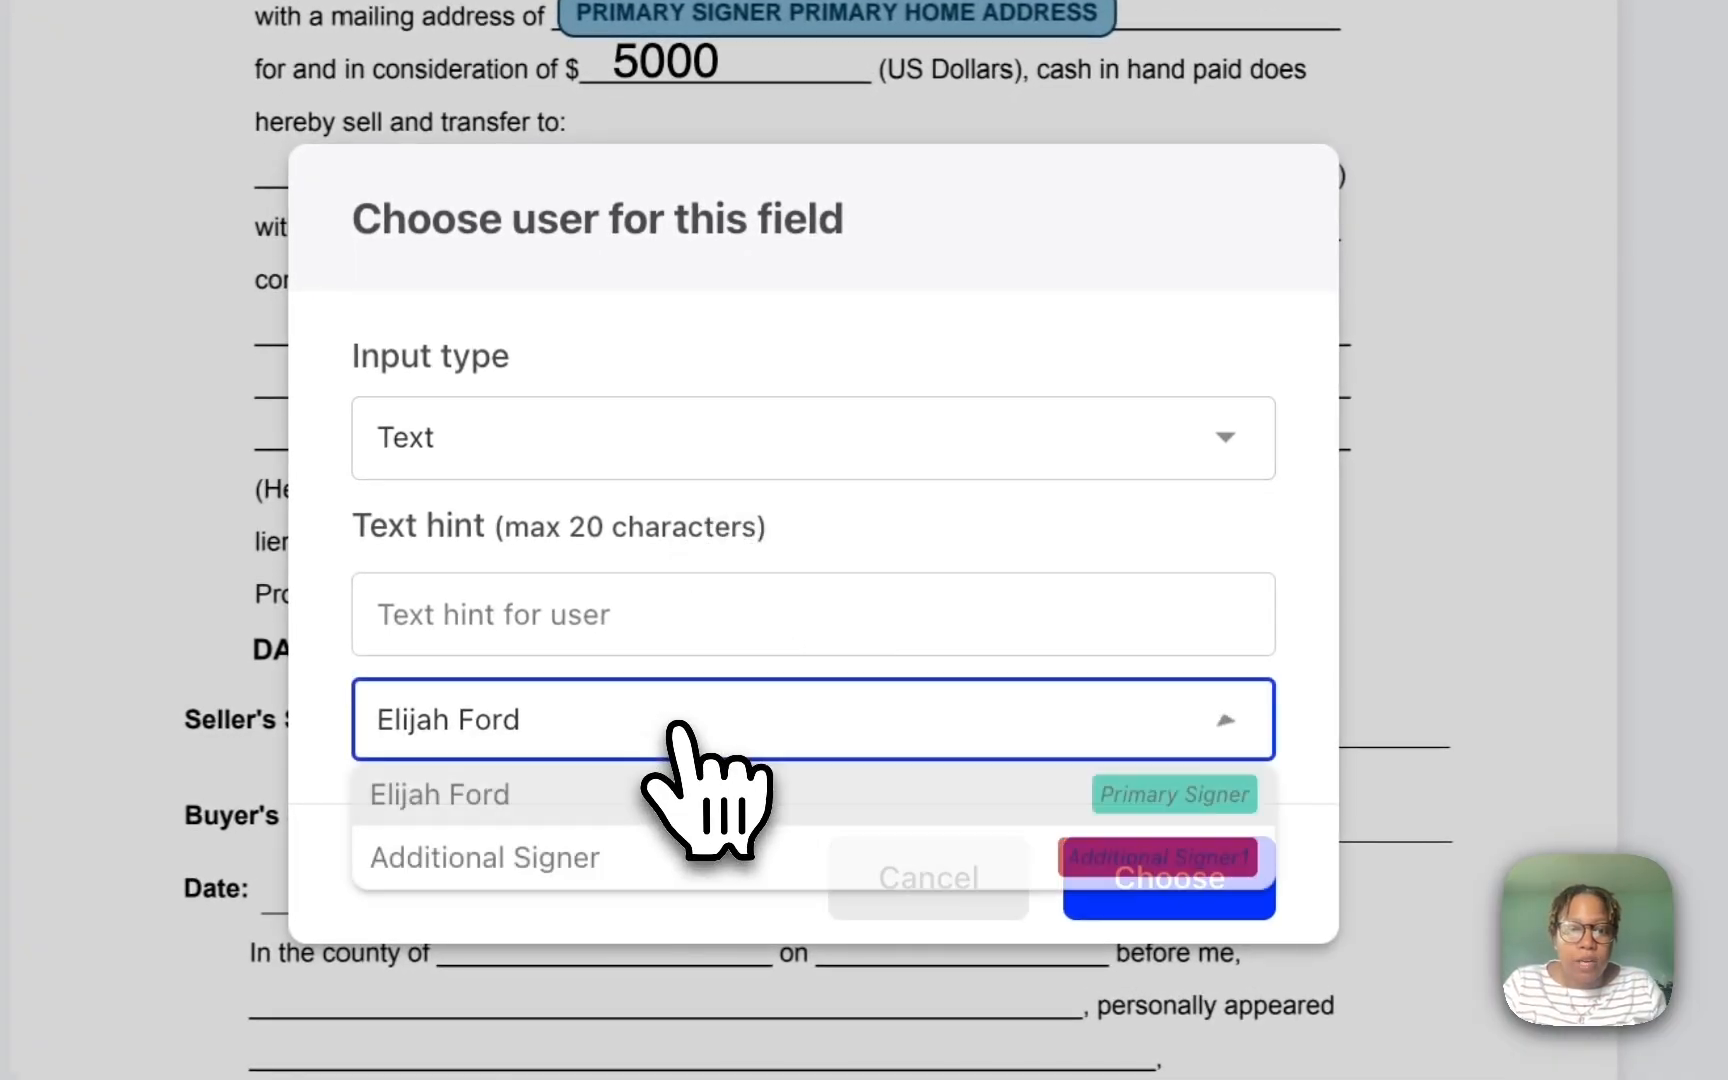
{"action": "left_click", "coordinate": [665, 858]}
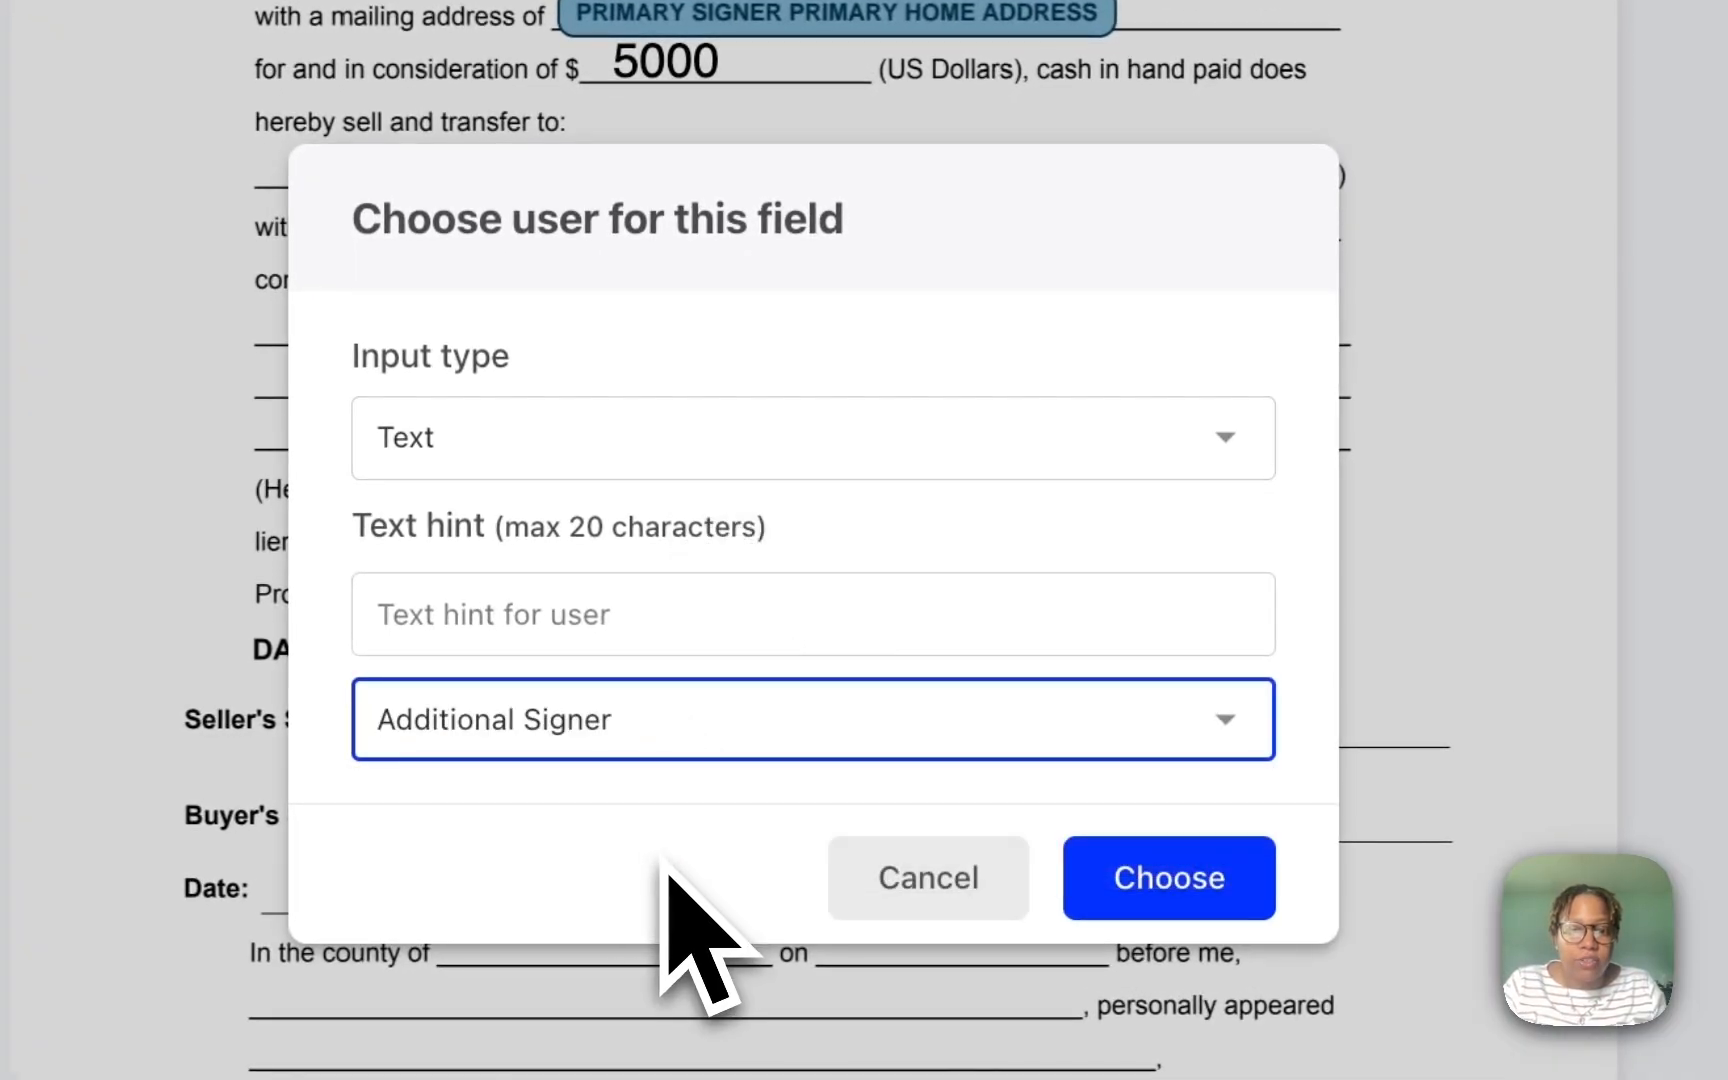
{"action": "left_click", "coordinate": [560, 620]}
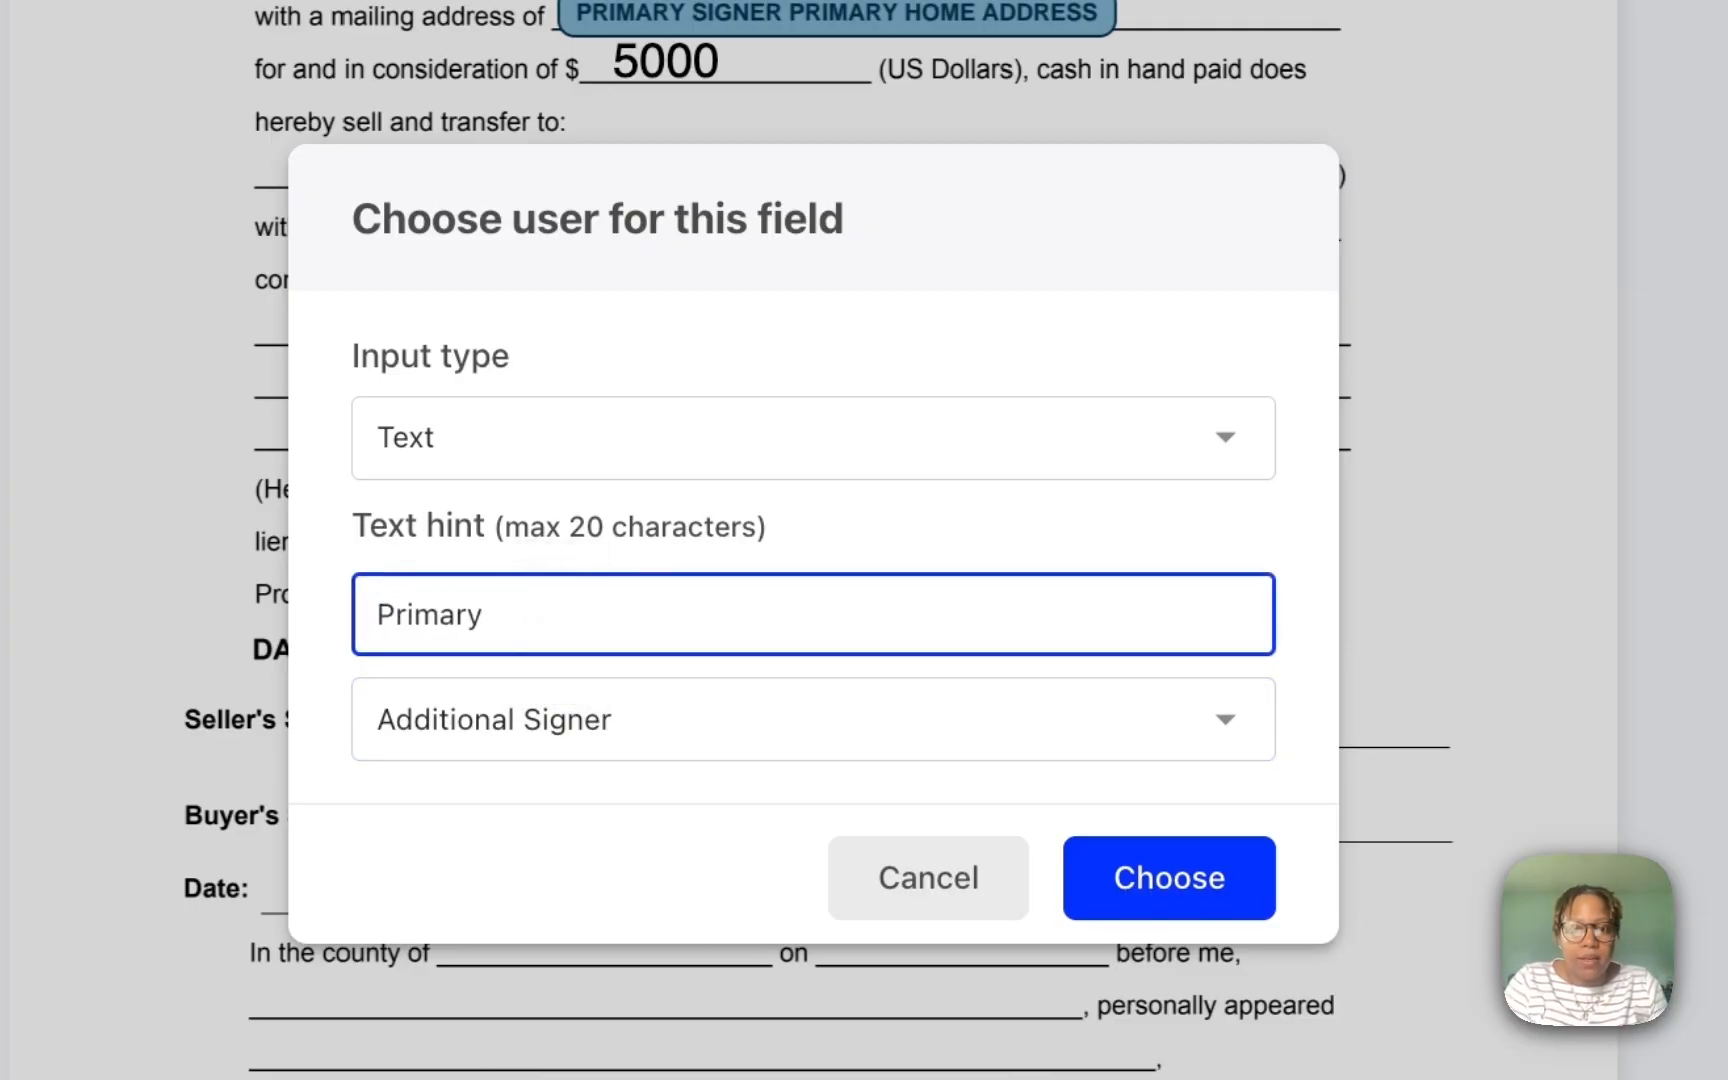
{"action": "type", "text": "Primary Home Address"}
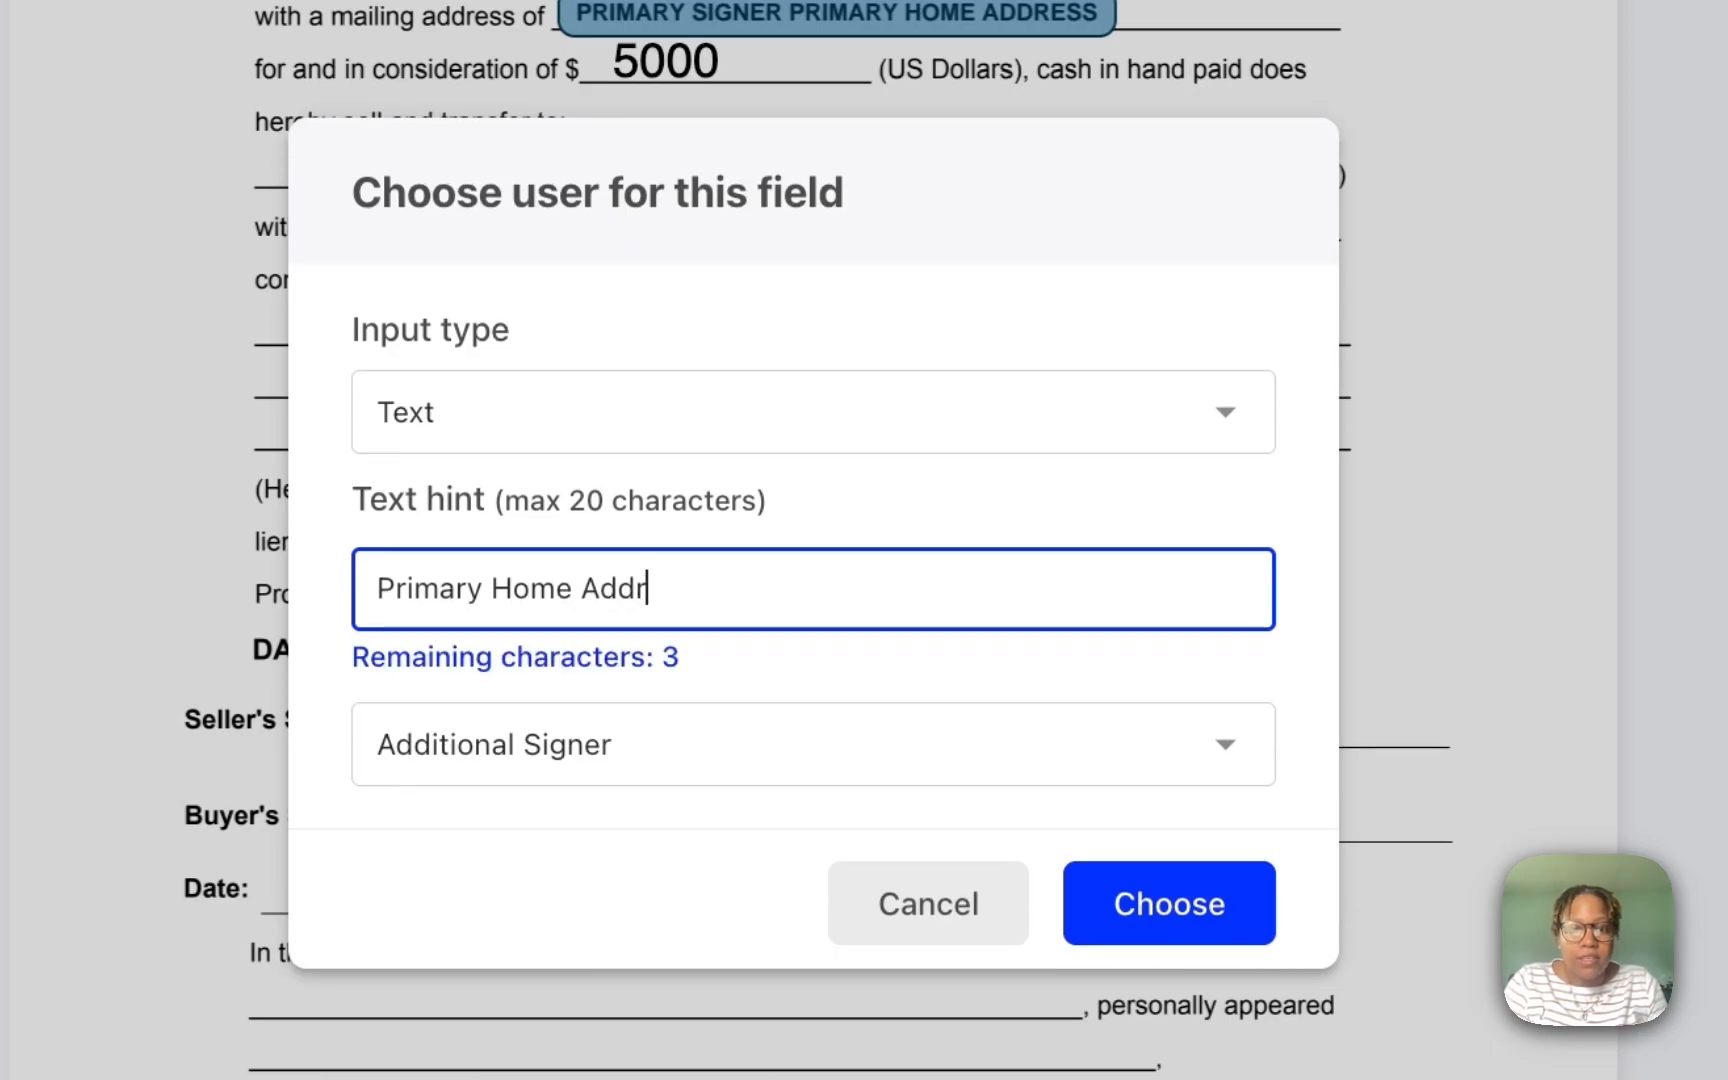
{"action": "left_click", "coordinate": [1222, 925]}
{"action": "left_click_drag", "start_coordinate": [1475, 286], "coordinate": [1355, 279]}
{"action": "left_click_drag", "start_coordinate": [1040, 228], "coordinate": [976, 200]}
{"action": "left_click", "coordinate": [1025, 345]}
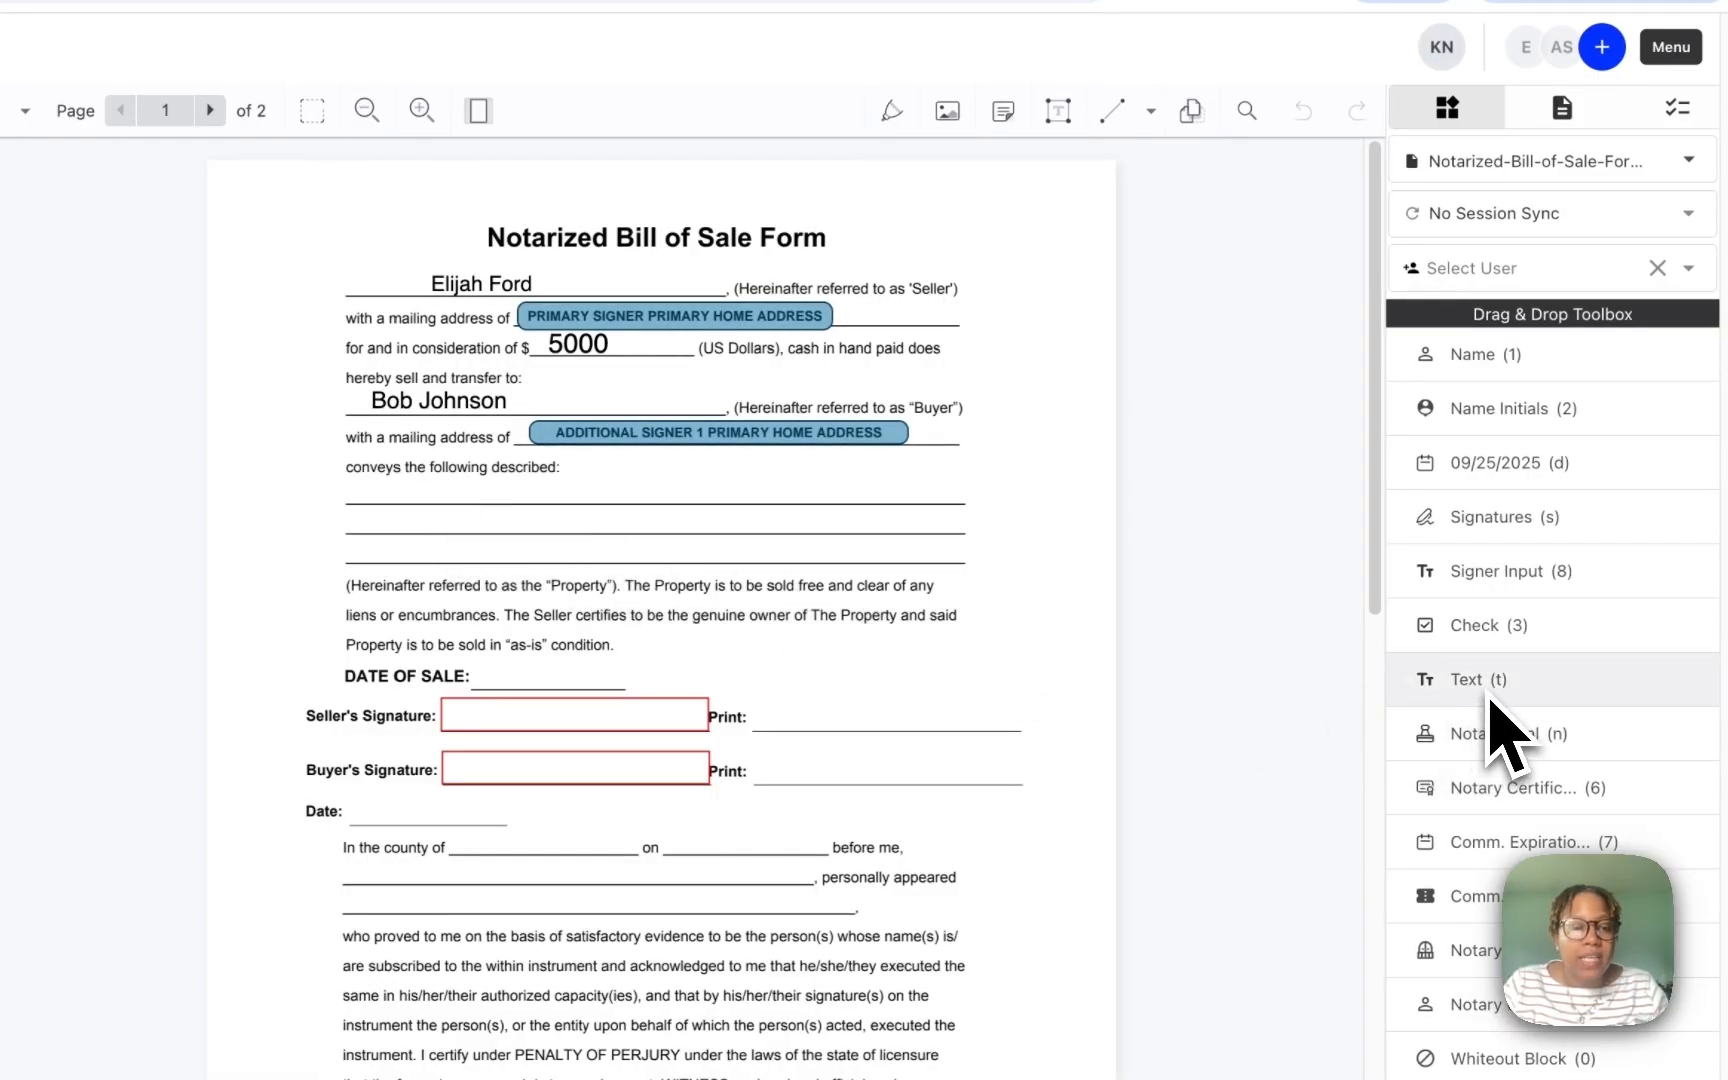
Step: Enter 'Nissan Rogue' on the first property description line
{"action": "left_click_drag", "start_coordinate": [1535, 700], "coordinate": [373, 488]}
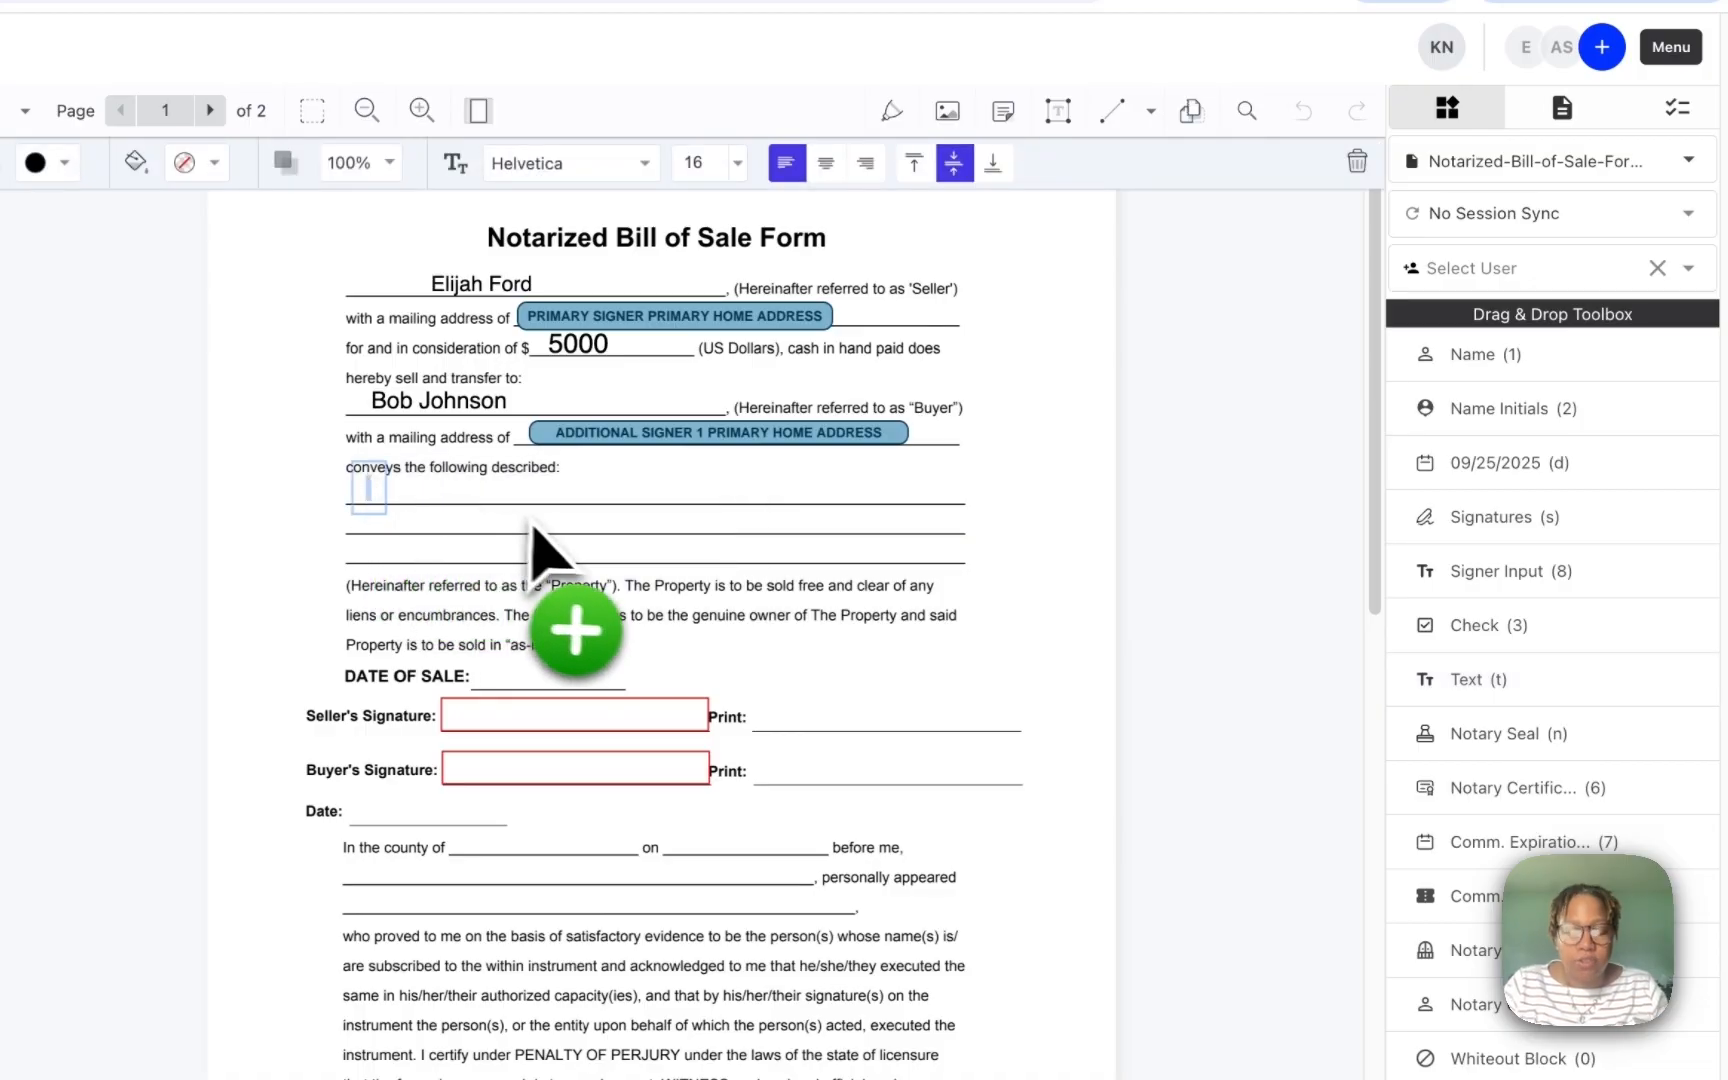
{"action": "type", "text": "Nissan Rogue"}
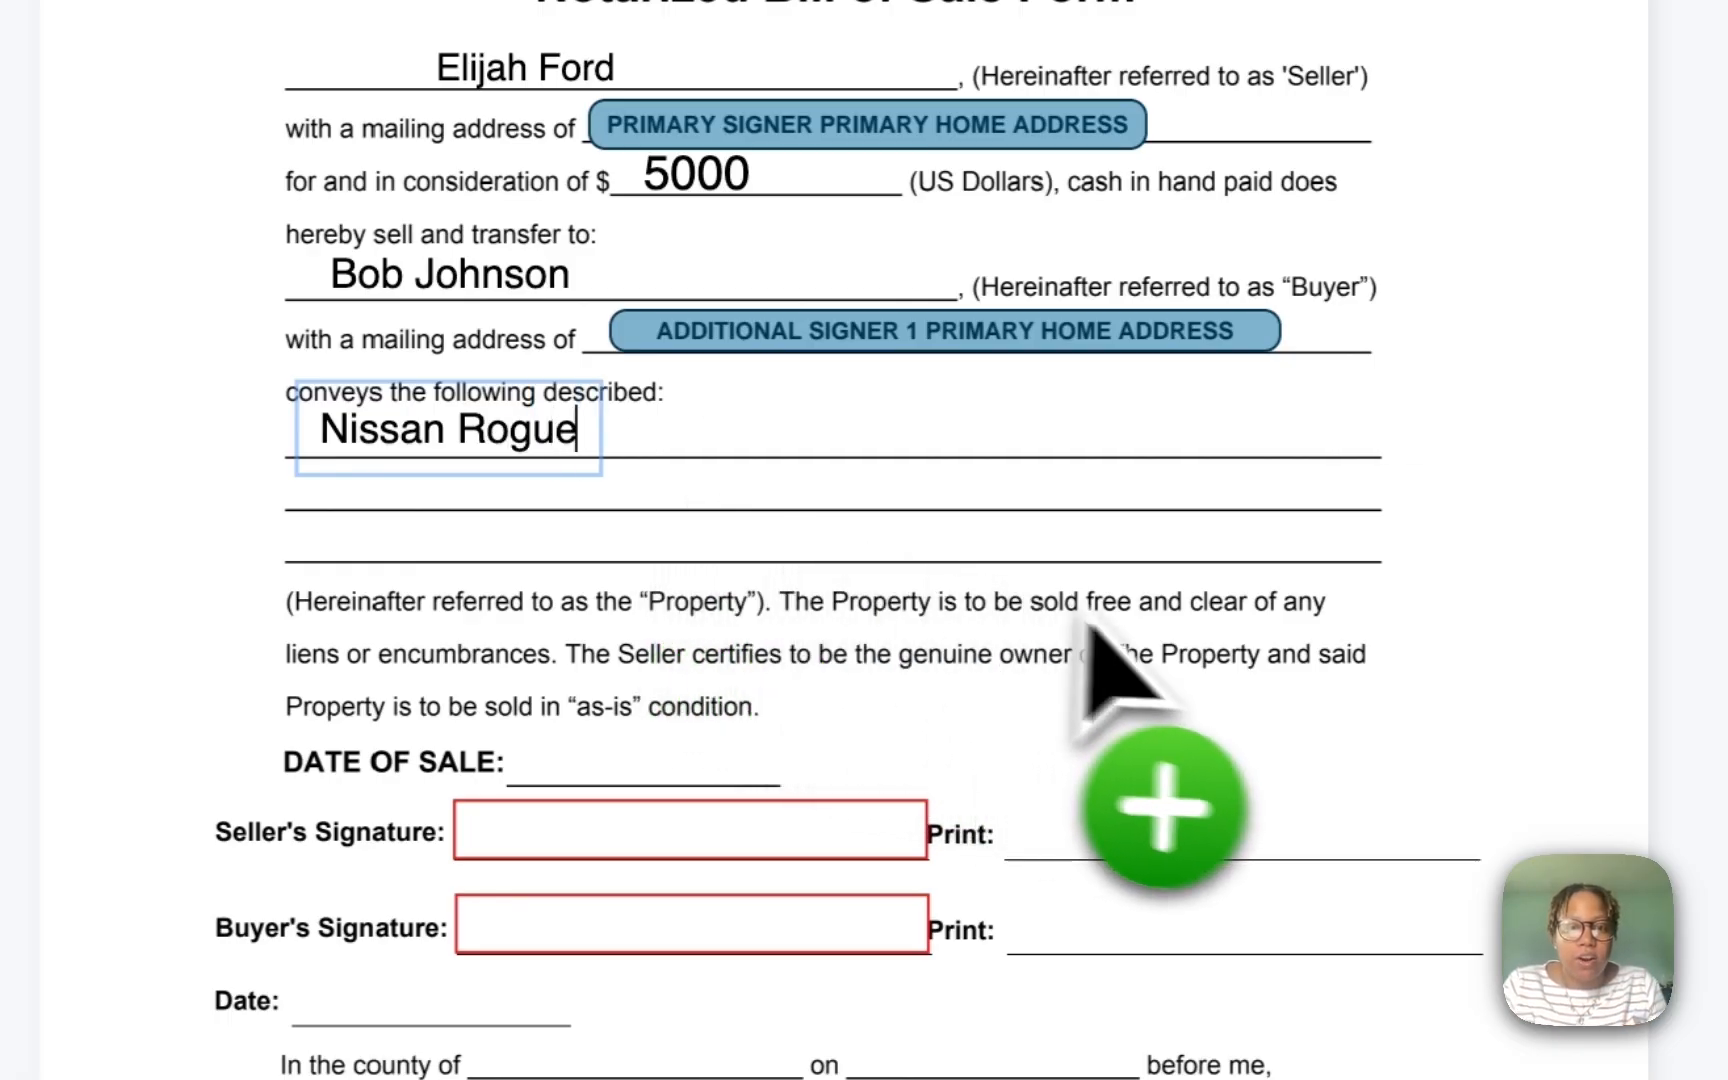
{"action": "left_click", "coordinate": [1144, 622]}
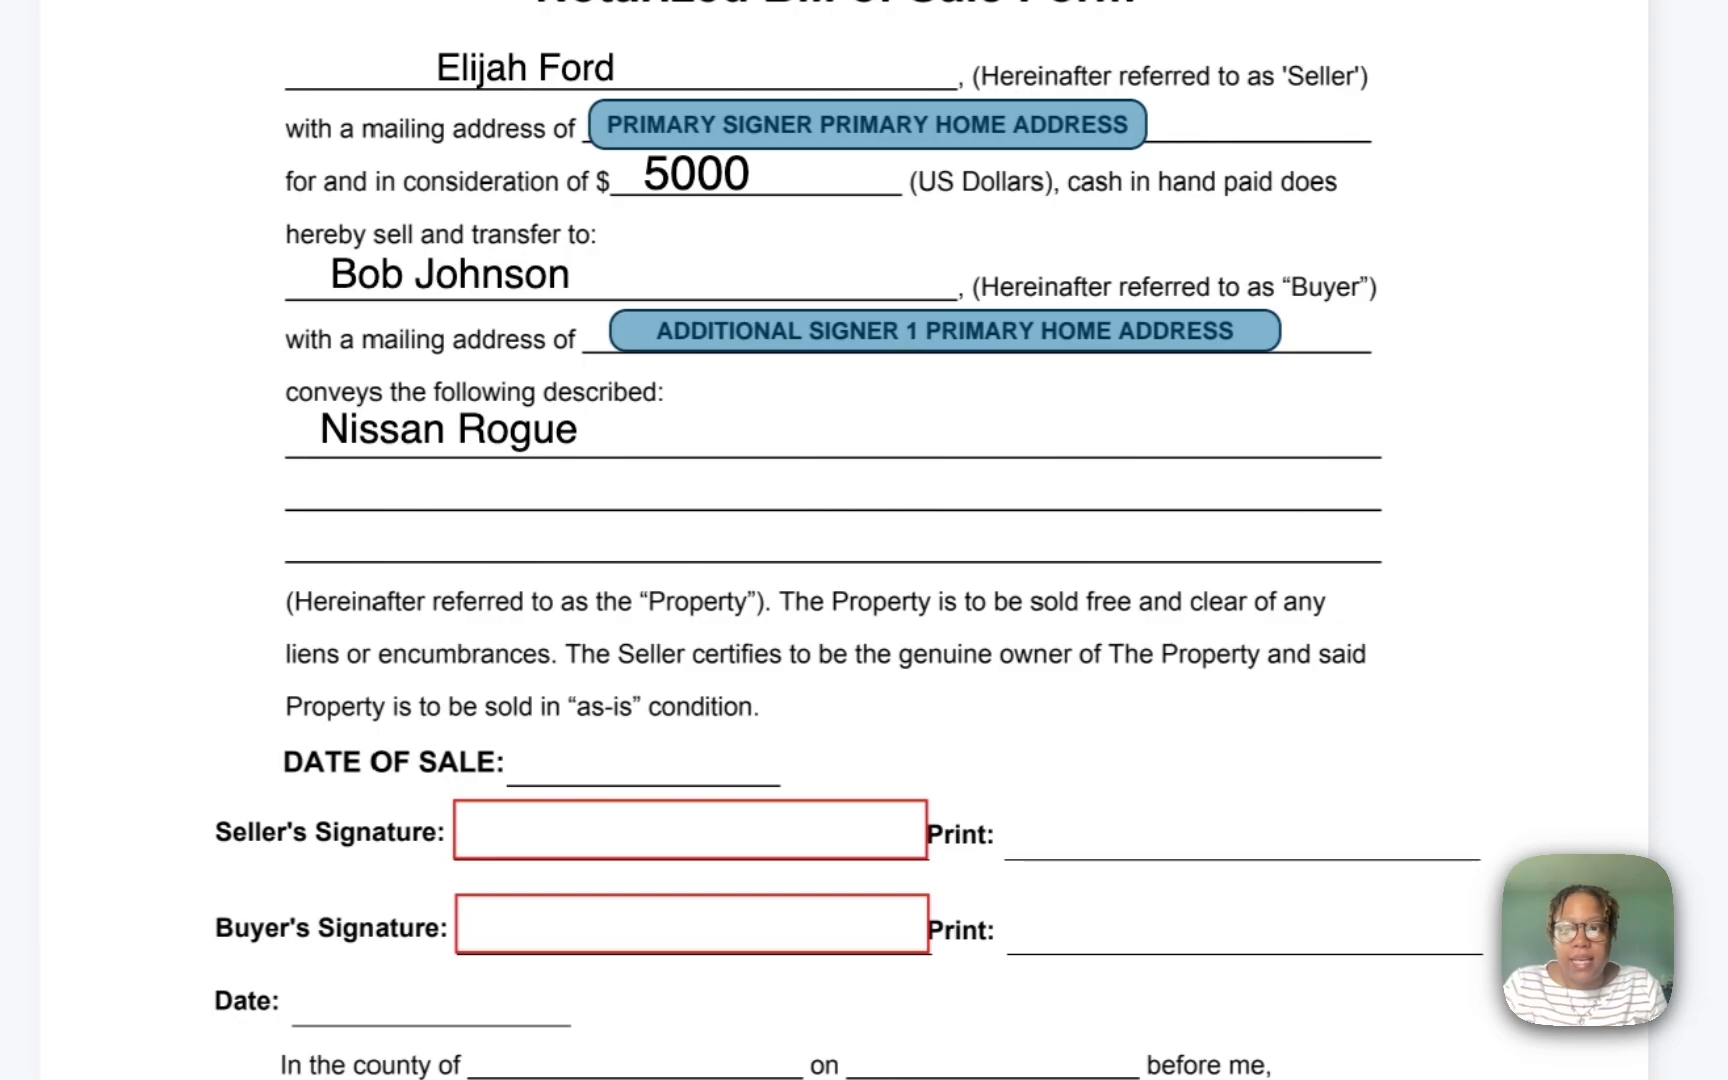
{"action": "left_click_drag", "start_coordinate": [1520, 470], "coordinate": [490, 678]}
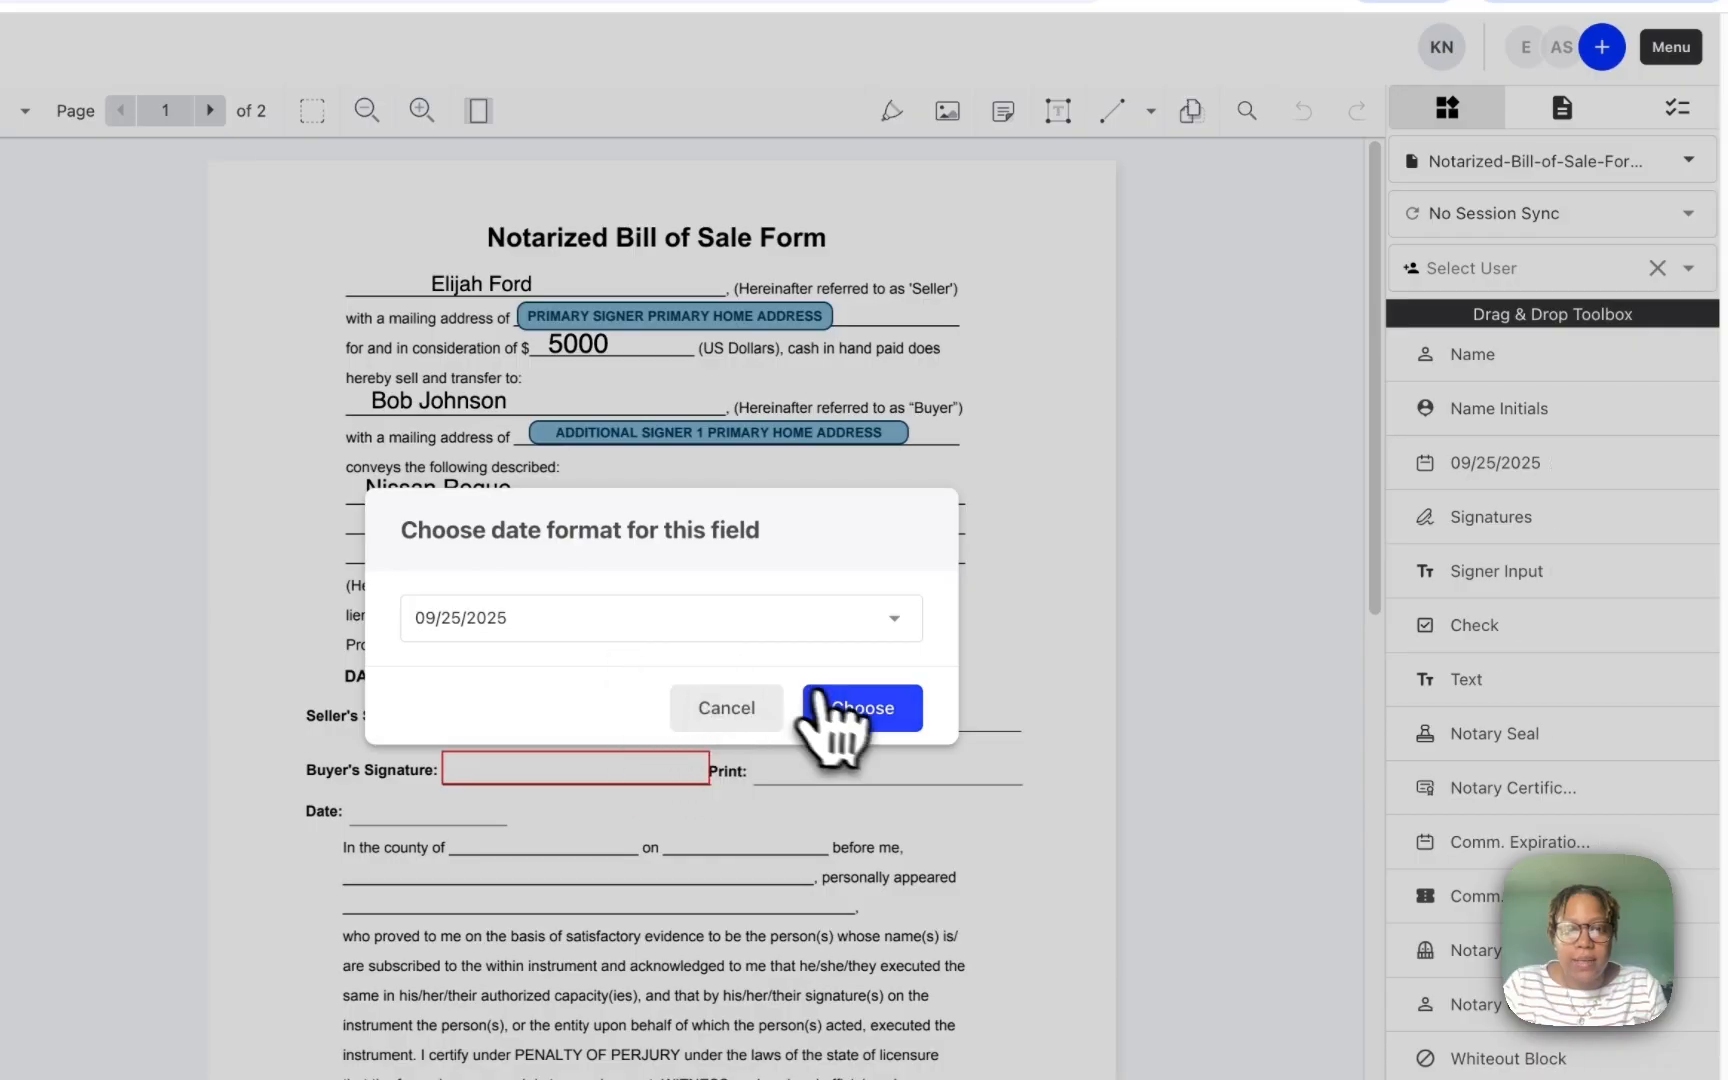
Step: Place a 09/25/2025 date field on the Date of Sale line
{"action": "left_click", "coordinate": [860, 708]}
{"action": "left_click_drag", "start_coordinate": [533, 664], "coordinate": [535, 669]}
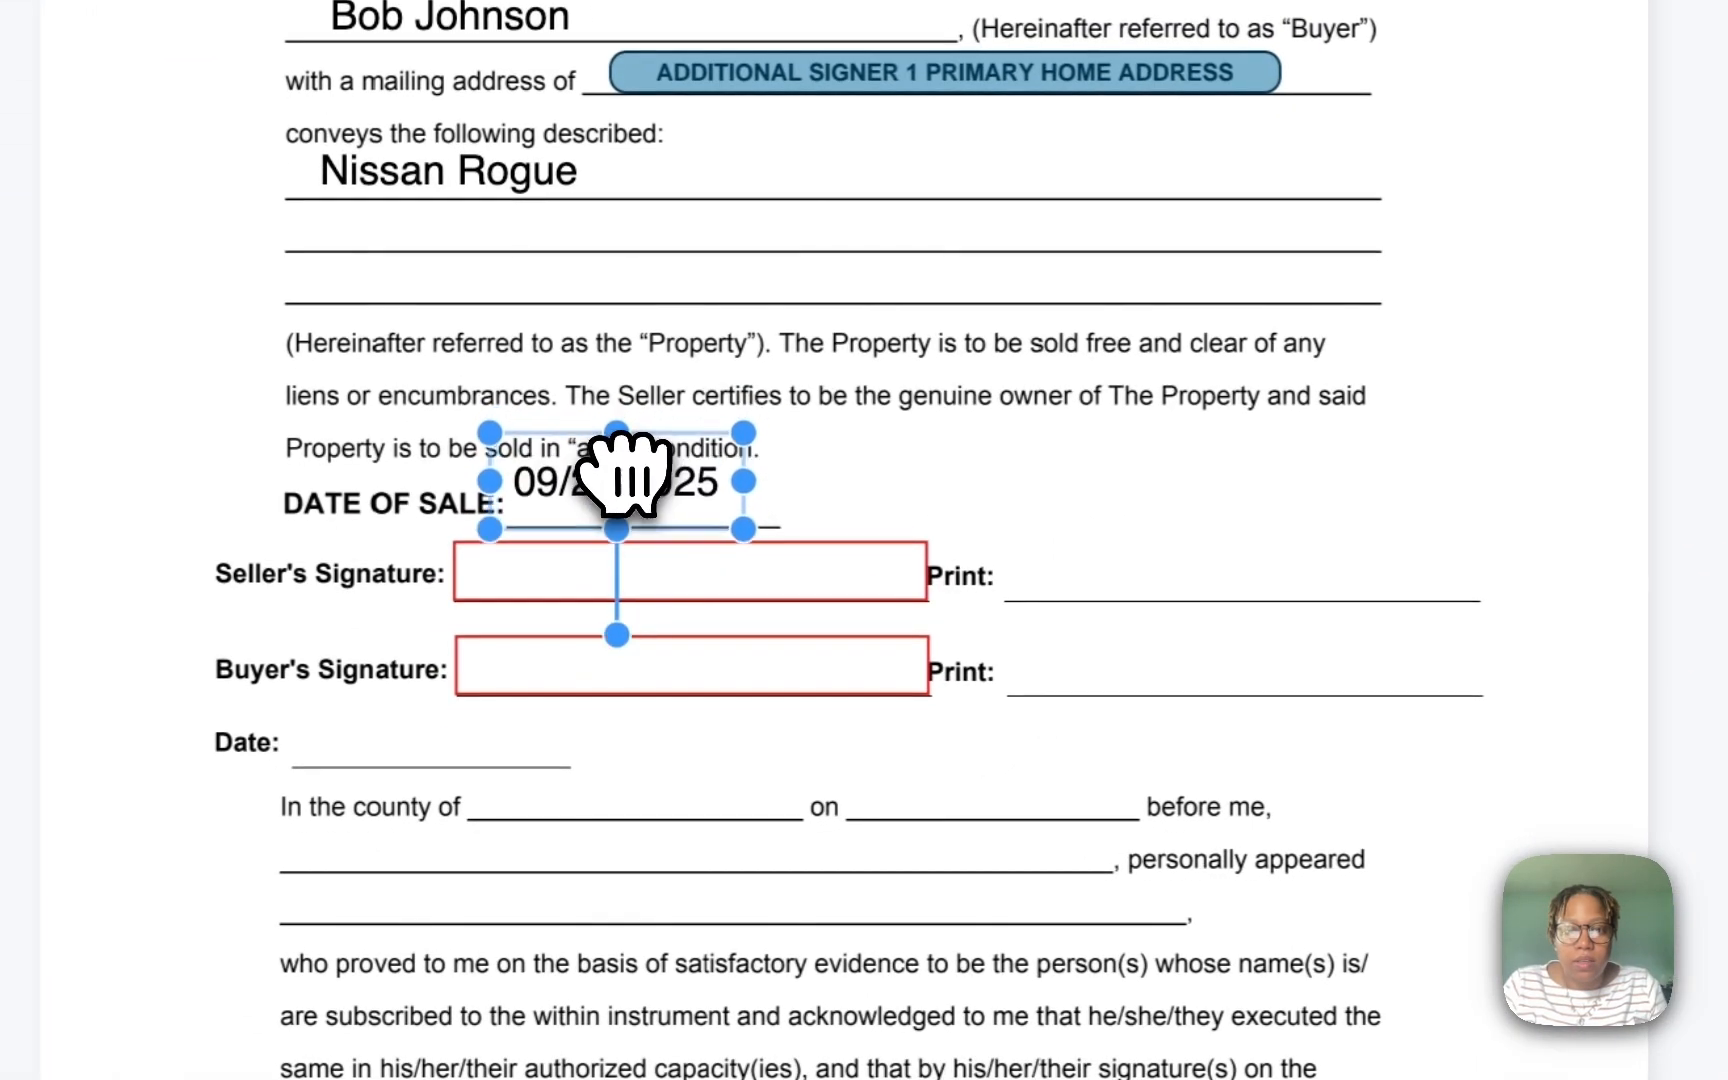
{"action": "left_click_drag", "start_coordinate": [620, 495], "coordinate": [620, 495]}
{"action": "left_click", "coordinate": [1157, 605]}
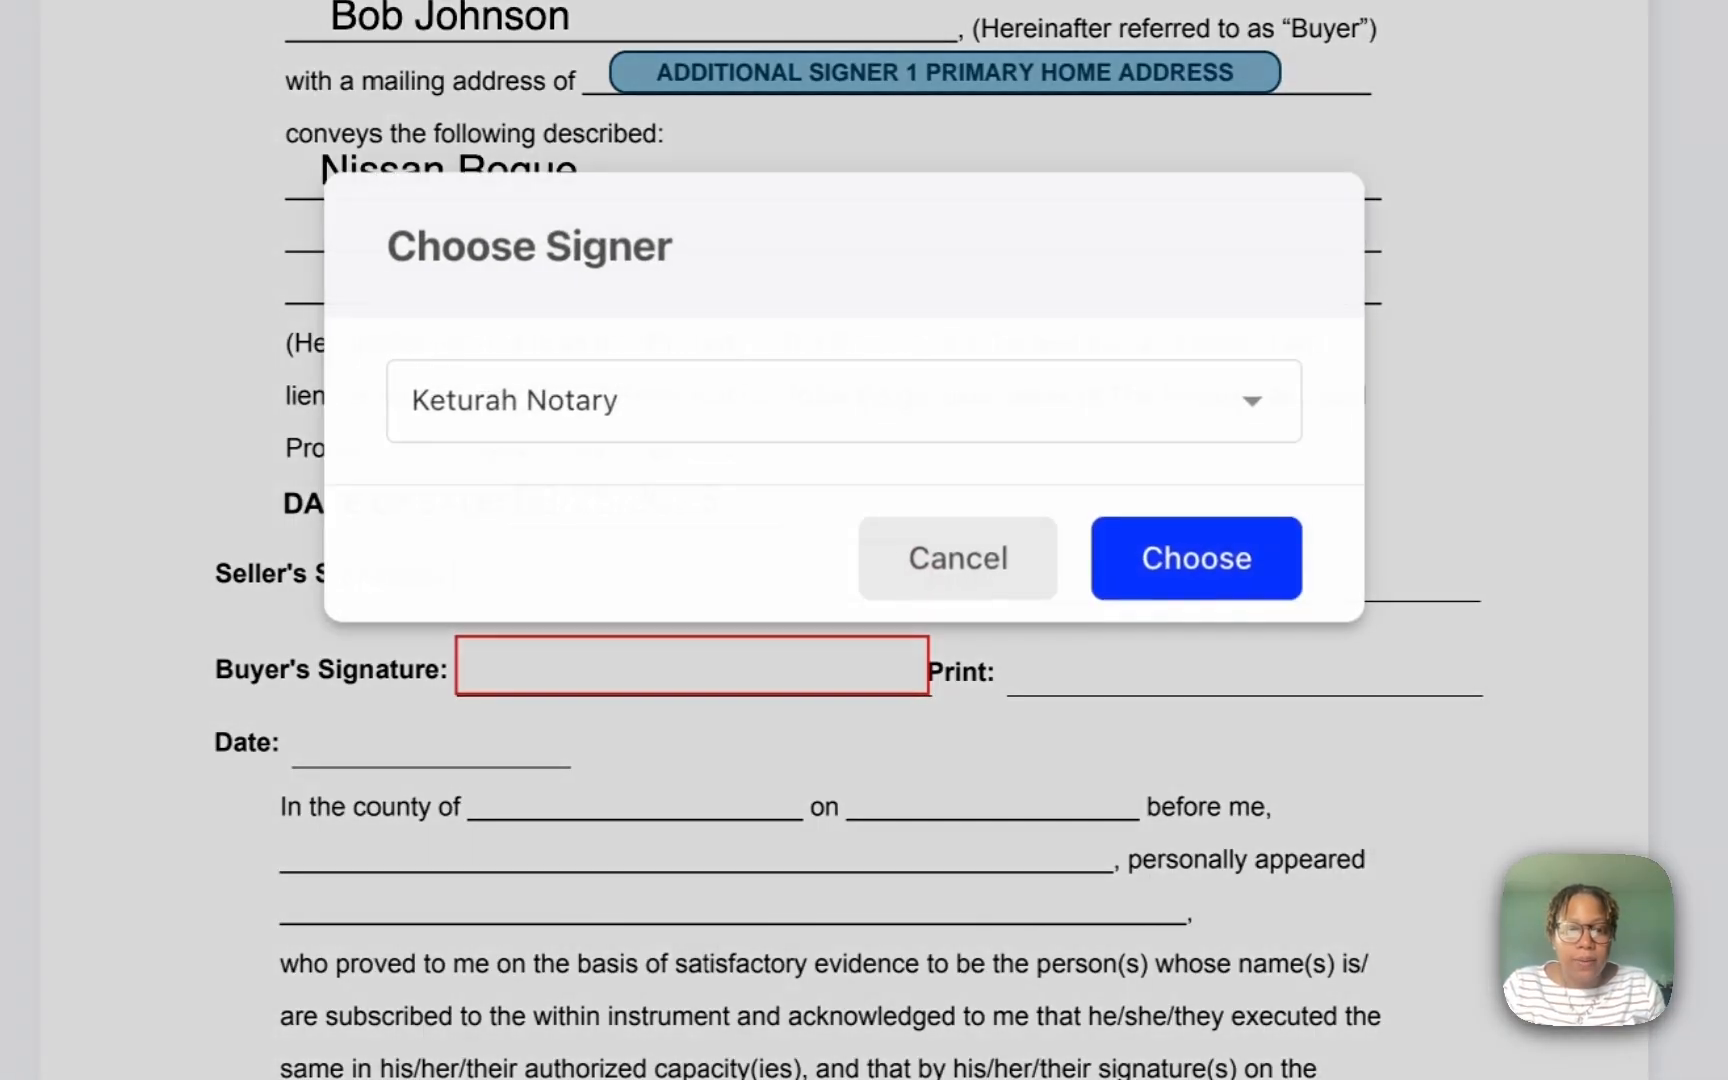
Step: Fit a Primary Signer signature field into the Seller's Signature box
{"action": "left_click", "coordinate": [985, 400]}
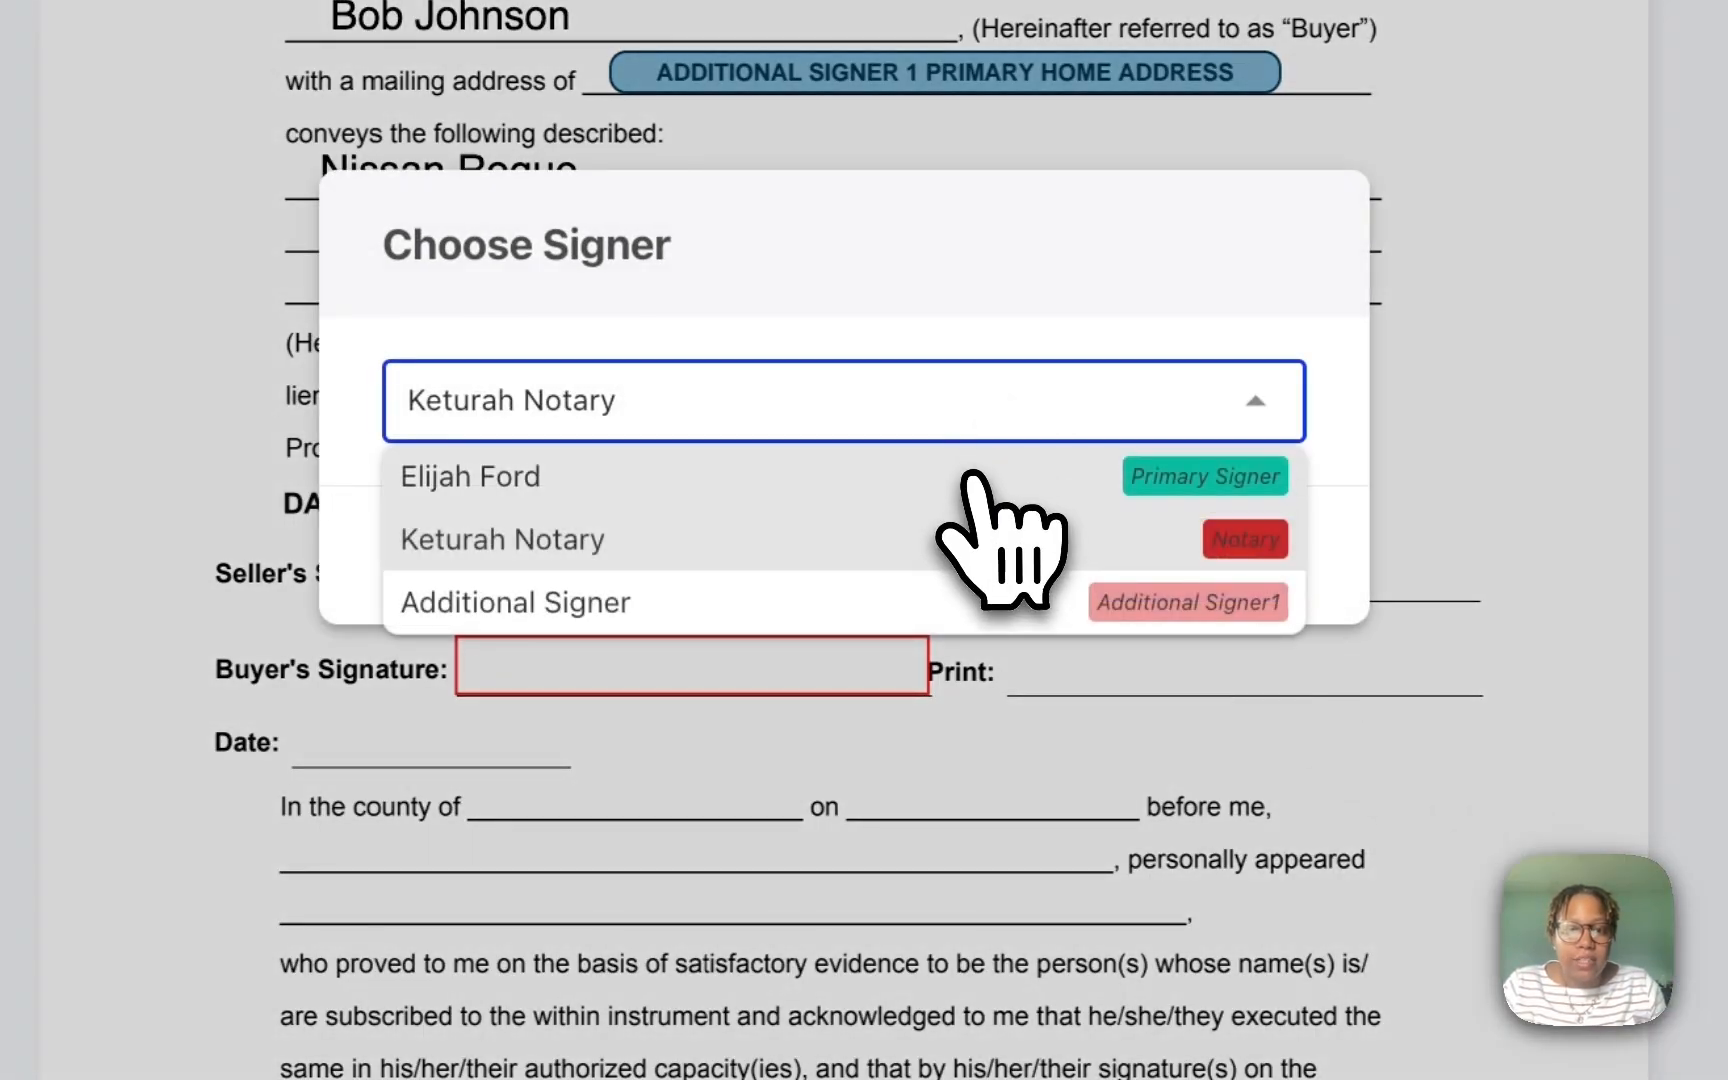
{"action": "left_click", "coordinate": [976, 474]}
{"action": "left_click", "coordinate": [1203, 552]}
{"action": "mouse_move", "coordinate": [1034, 733]}
{"action": "left_mouse_down"}
{"action": "mouse_move", "coordinate": [617, 617]}
{"action": "mouse_move", "coordinate": [630, 612]}
{"action": "left_mouse_up"}
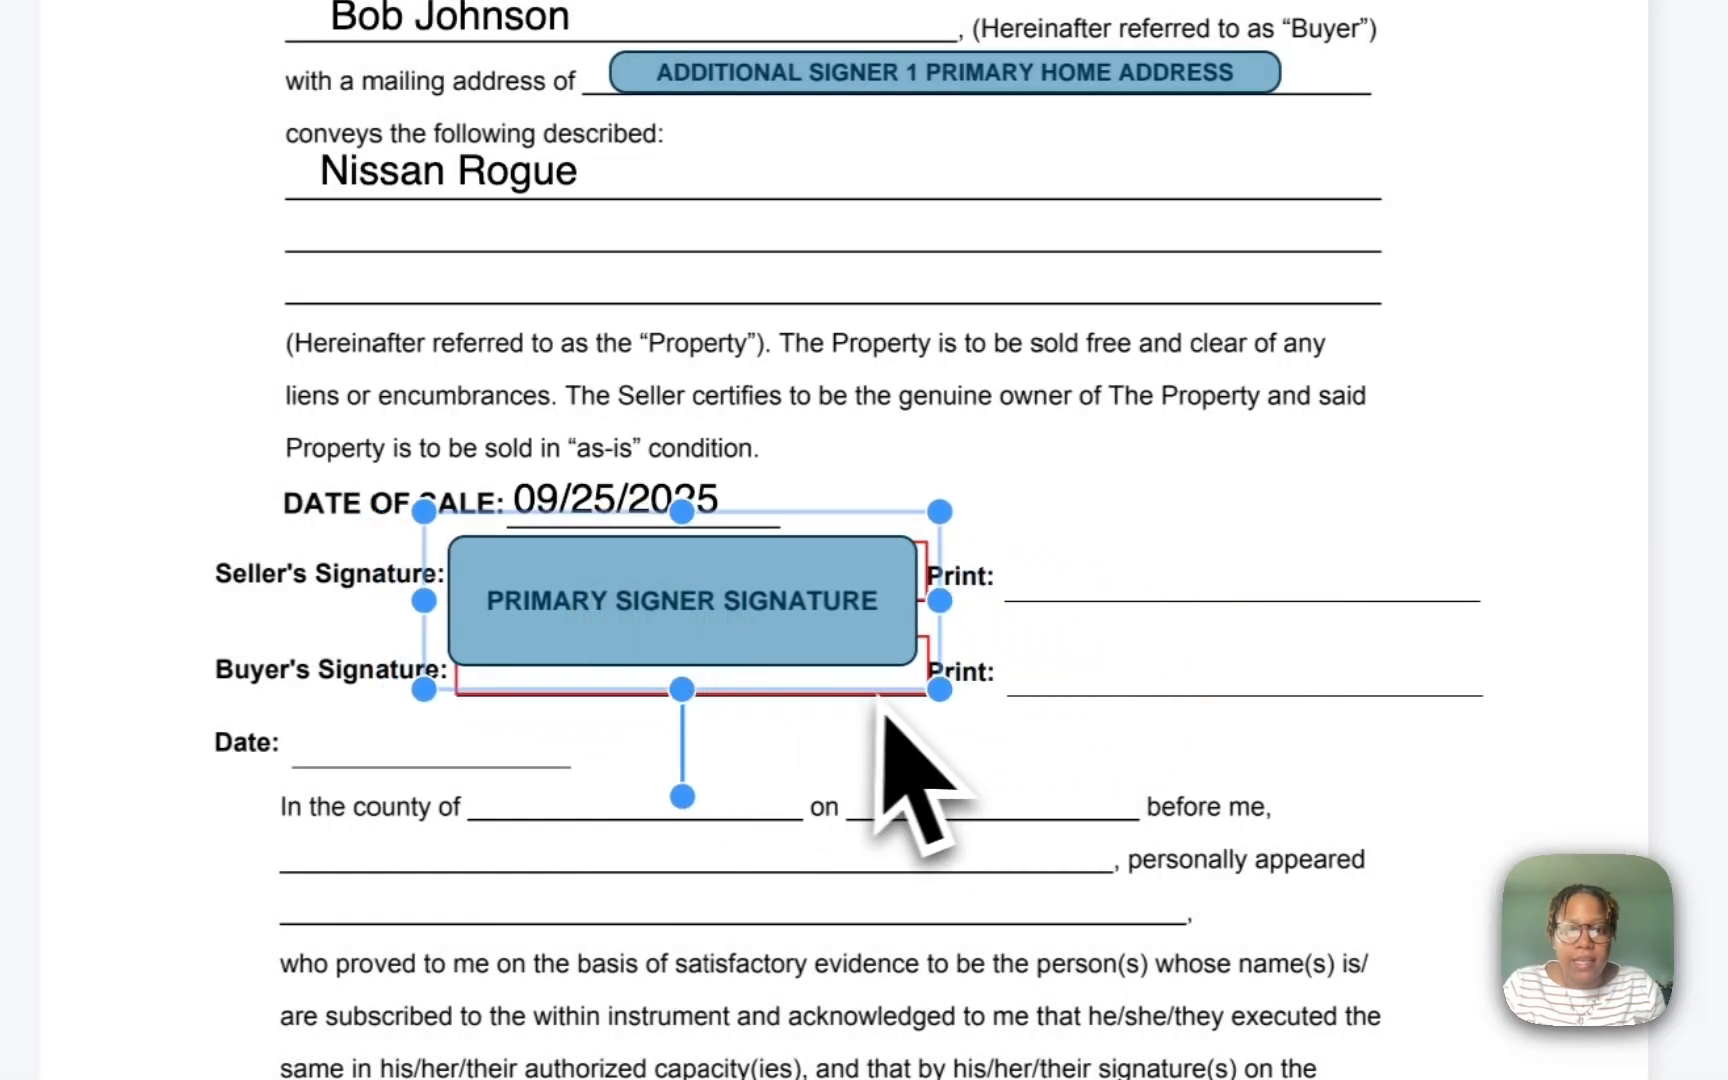
{"action": "left_click_drag", "start_coordinate": [939, 689], "coordinate": [802, 637]}
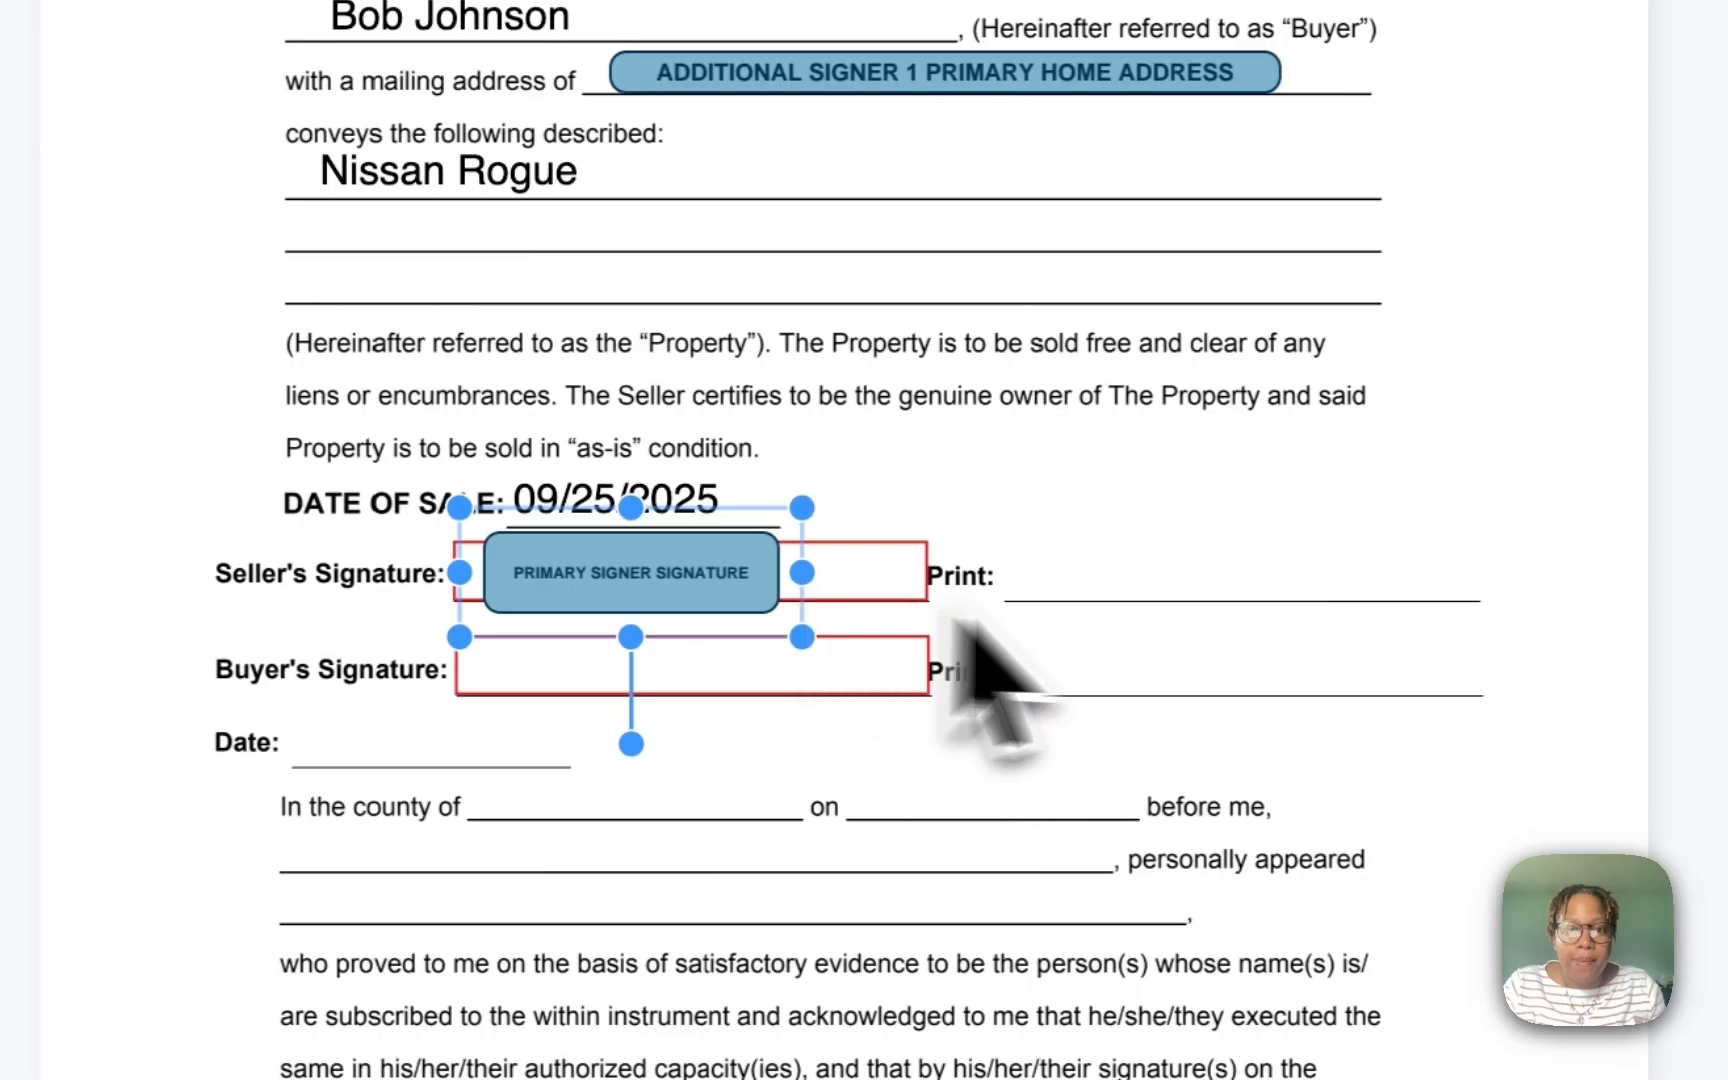
{"action": "left_click", "coordinate": [1292, 617]}
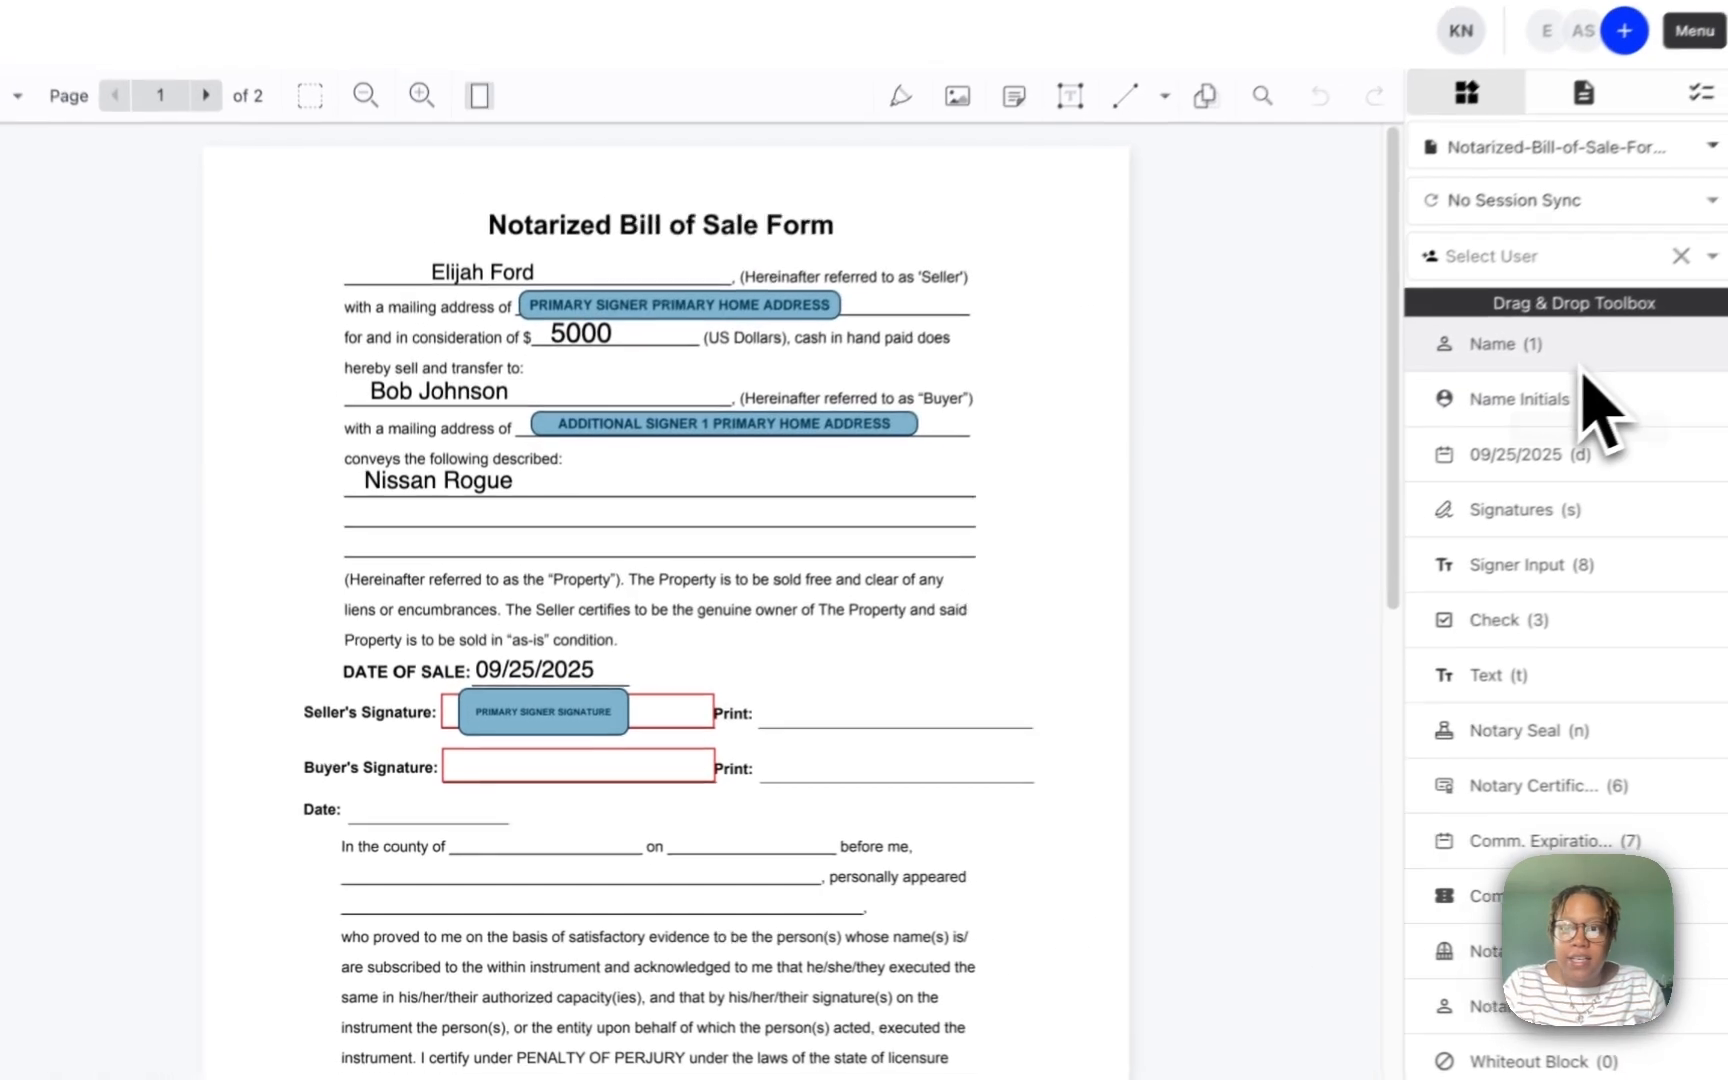
{"action": "left_click_drag", "start_coordinate": [1585, 366], "coordinate": [772, 692]}
Step: Put the seller's name field on the Seller's Print line
{"action": "left_click", "coordinate": [630, 622]}
{"action": "left_click", "coordinate": [655, 662]}
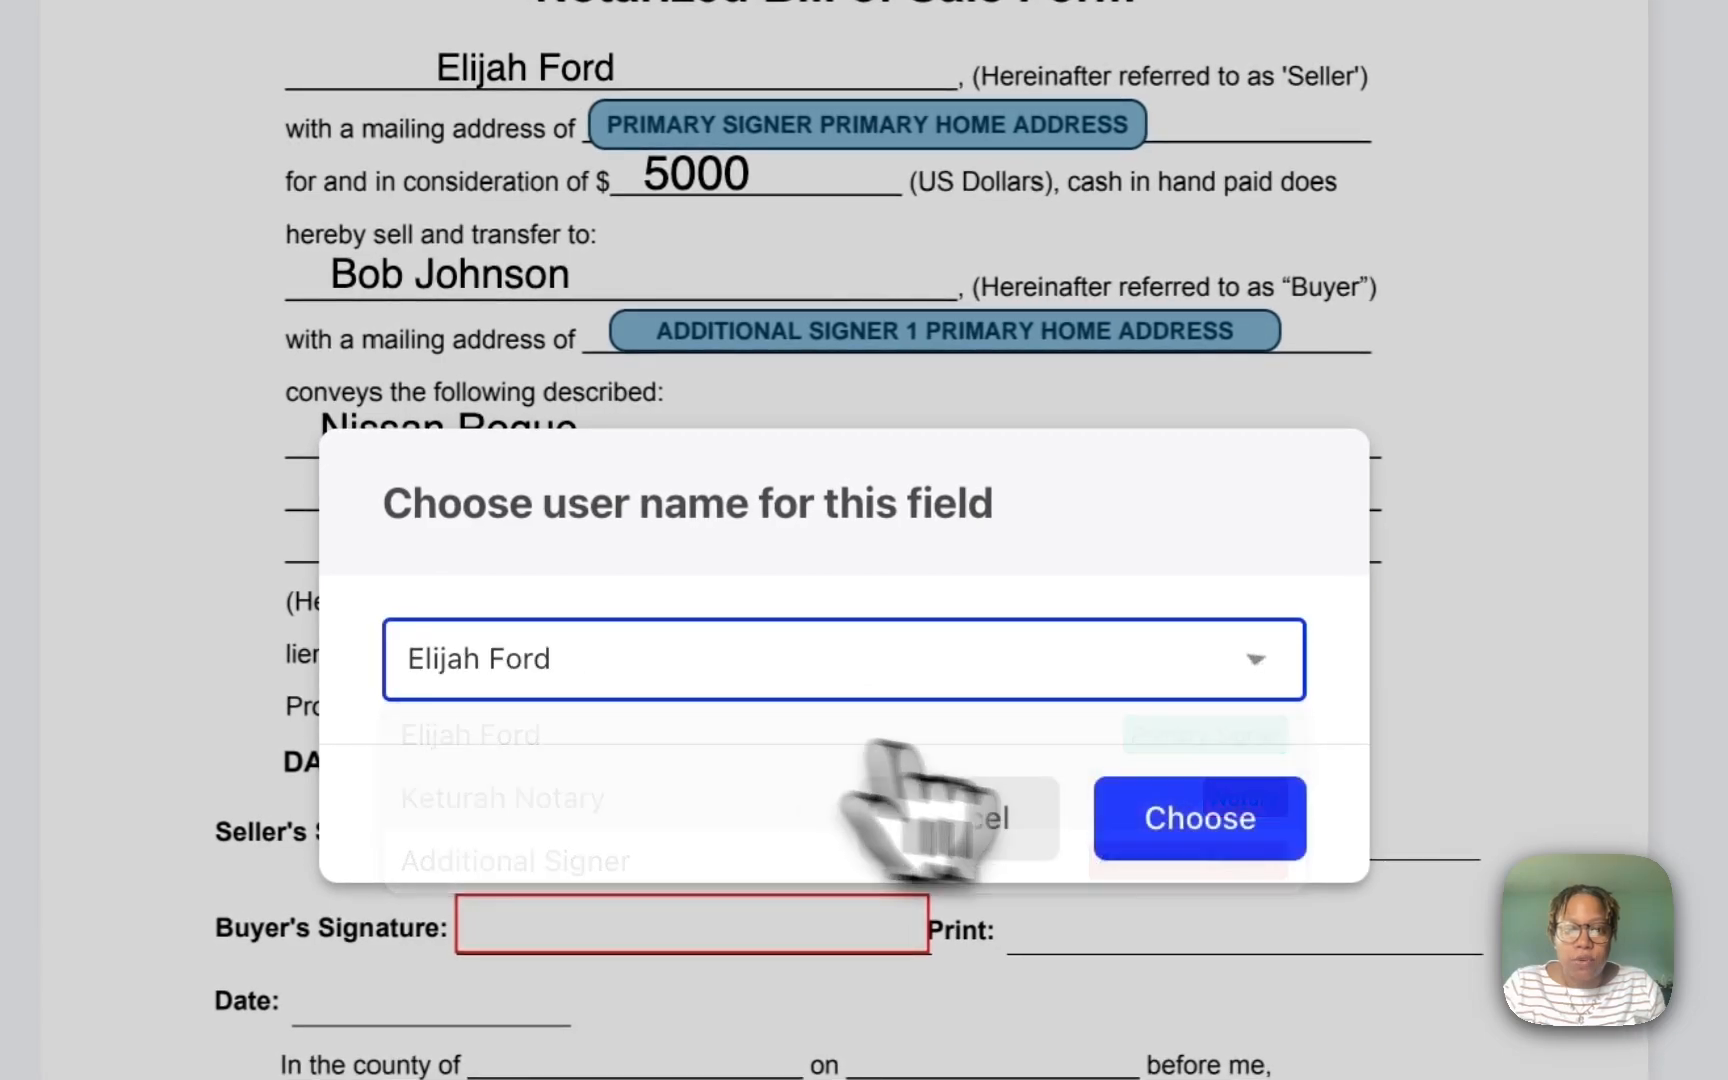
{"action": "left_click", "coordinate": [1225, 830]}
{"action": "left_click_drag", "start_coordinate": [1160, 845], "coordinate": [1185, 812]}
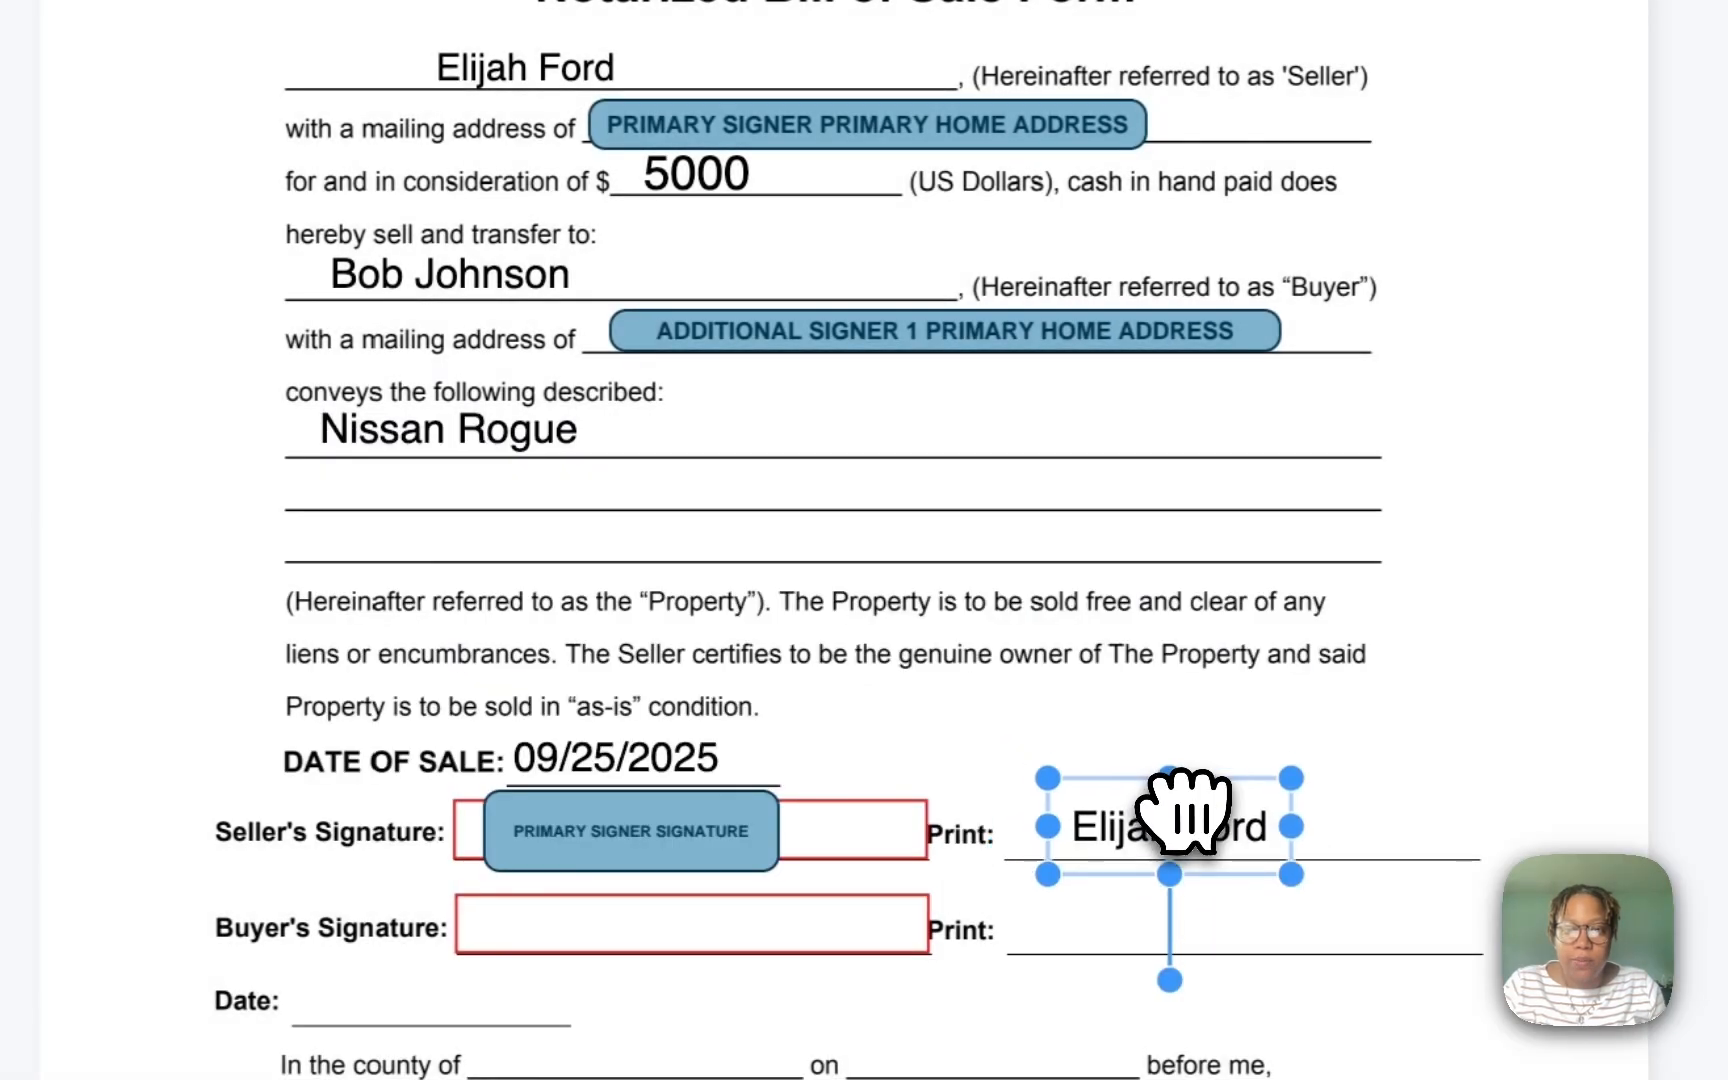
{"action": "left_click", "coordinate": [1478, 893]}
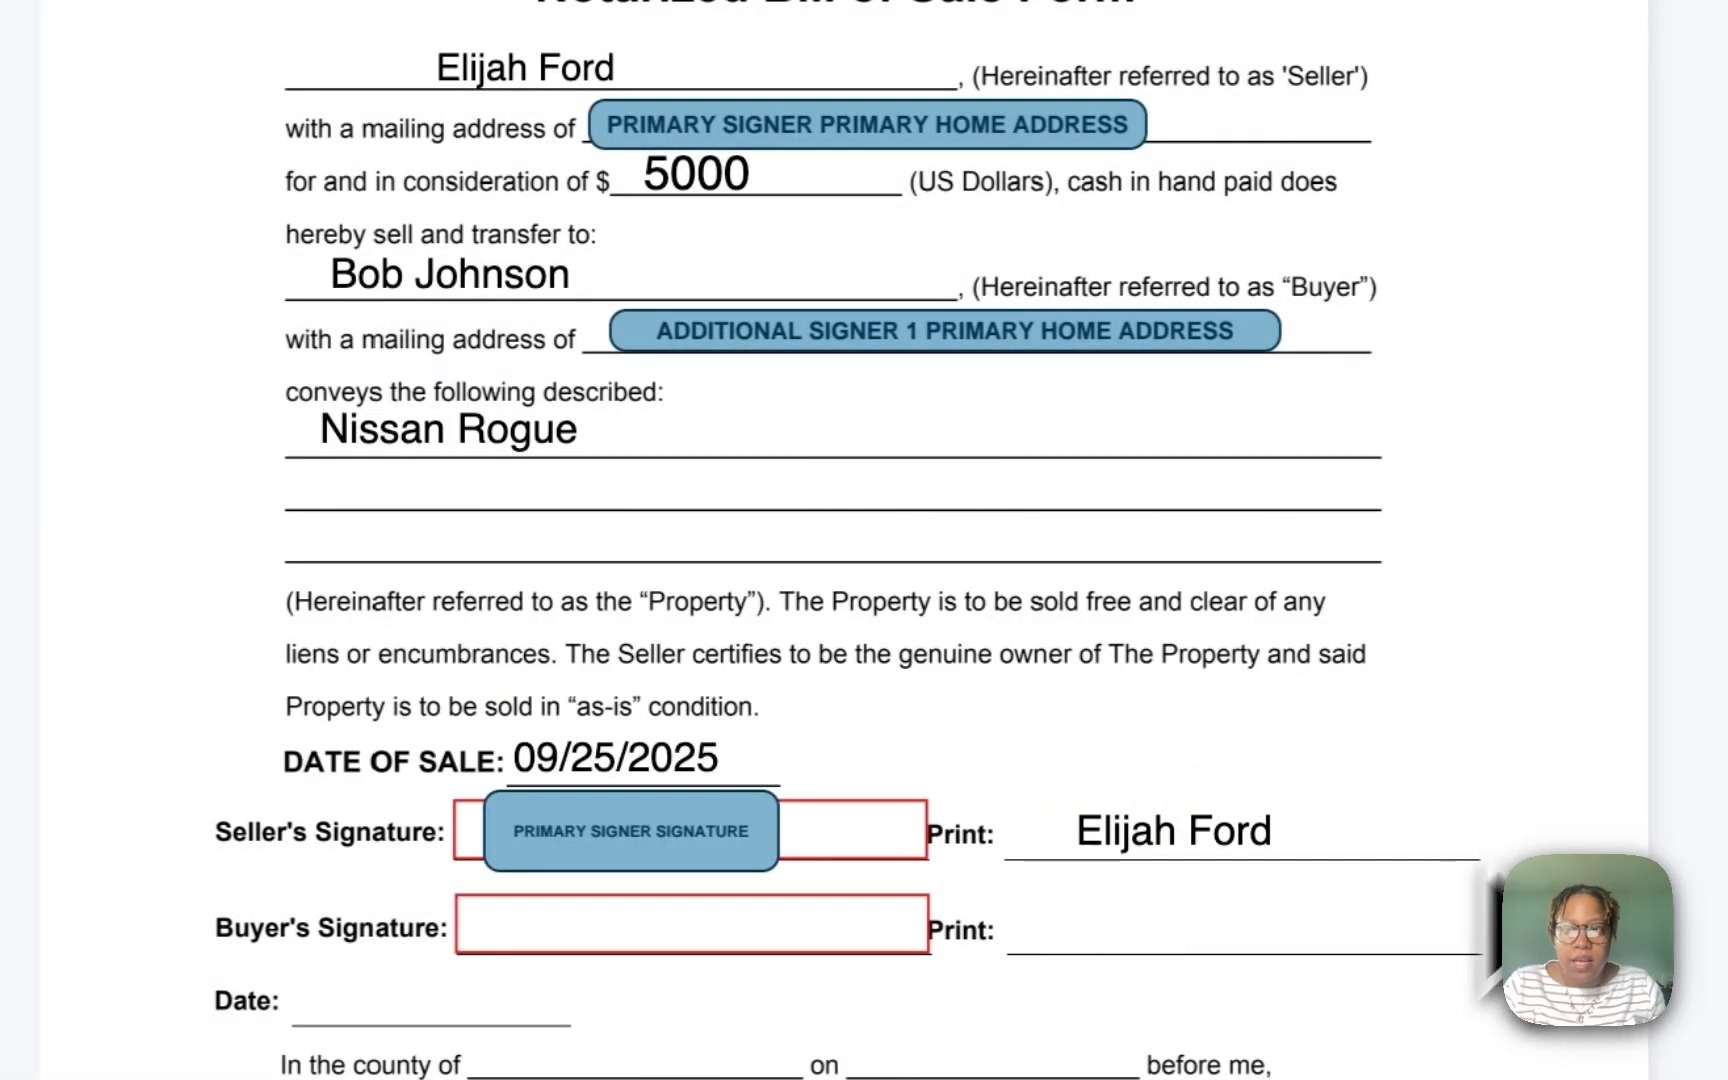
Step: Add an Additional Signer signature field to the Buyer's Signature box
{"action": "mouse_move", "coordinate": [1478, 517]}
{"action": "left_mouse_down"}
{"action": "mouse_move", "coordinate": [723, 737]}
{"action": "mouse_move", "coordinate": [478, 768]}
{"action": "left_mouse_up"}
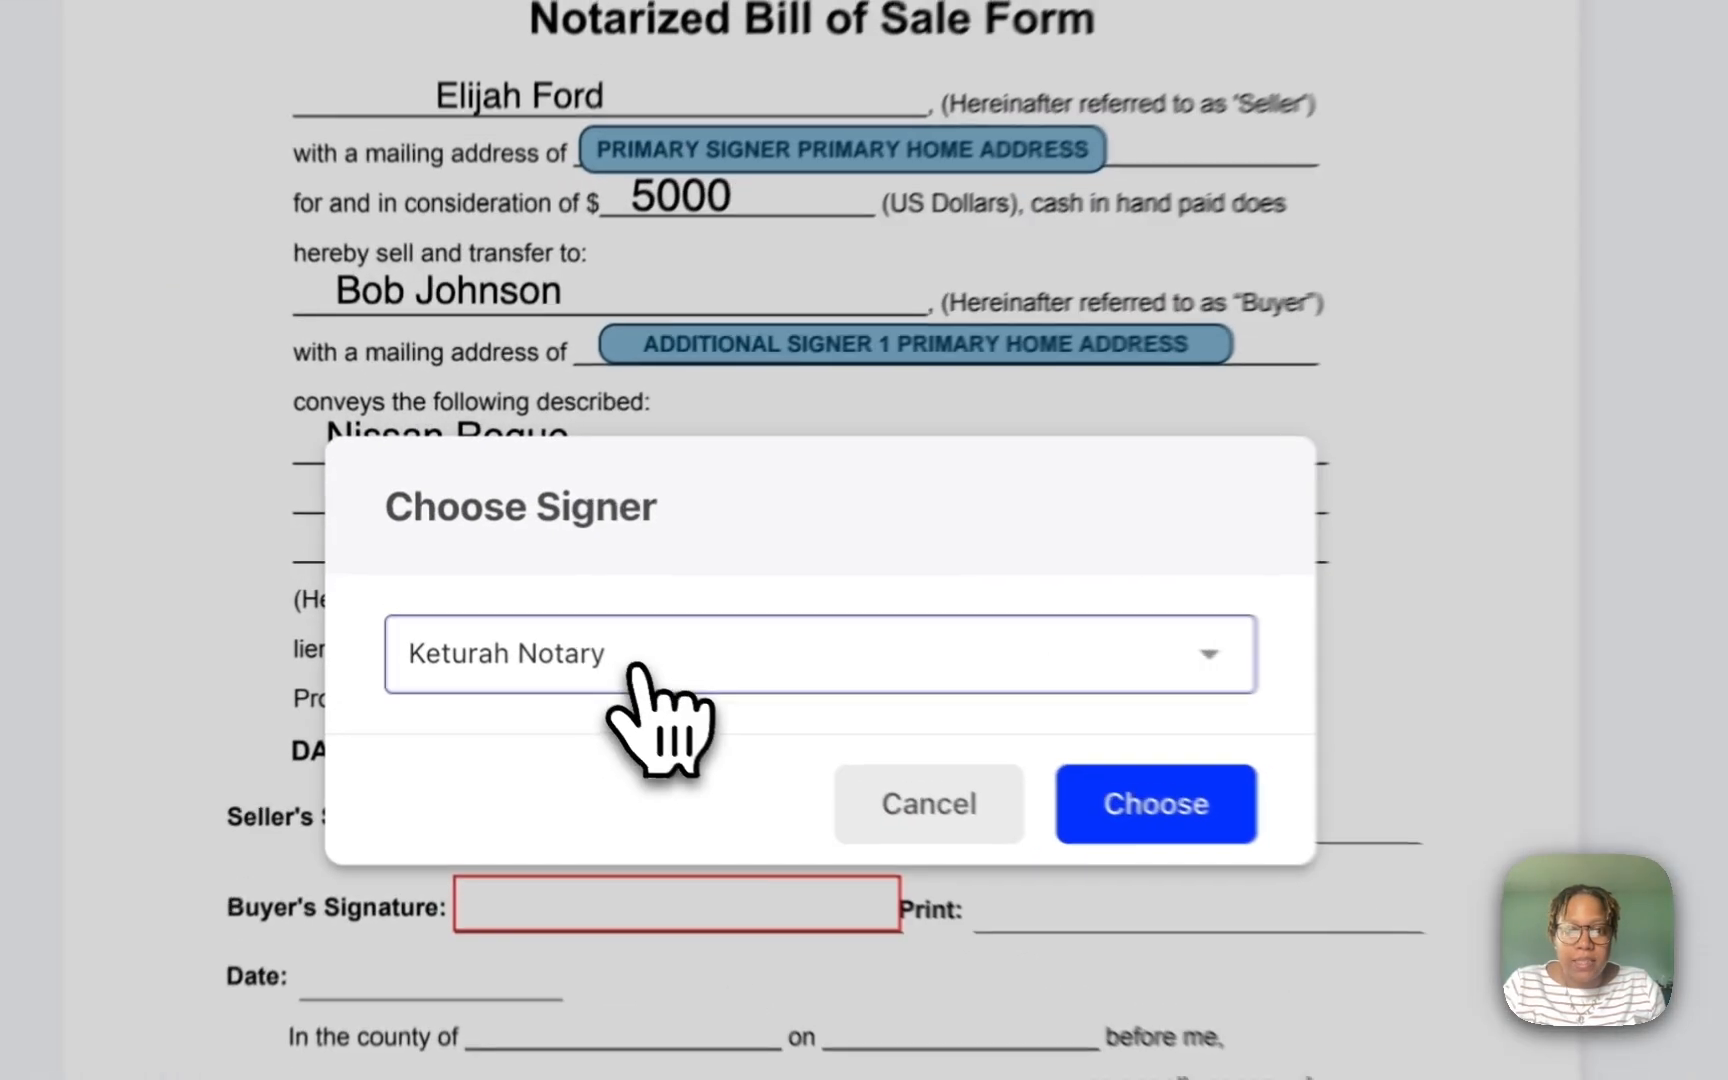
{"action": "left_click", "coordinate": [555, 628]}
{"action": "left_click", "coordinate": [598, 858]}
{"action": "left_click", "coordinate": [1198, 830]}
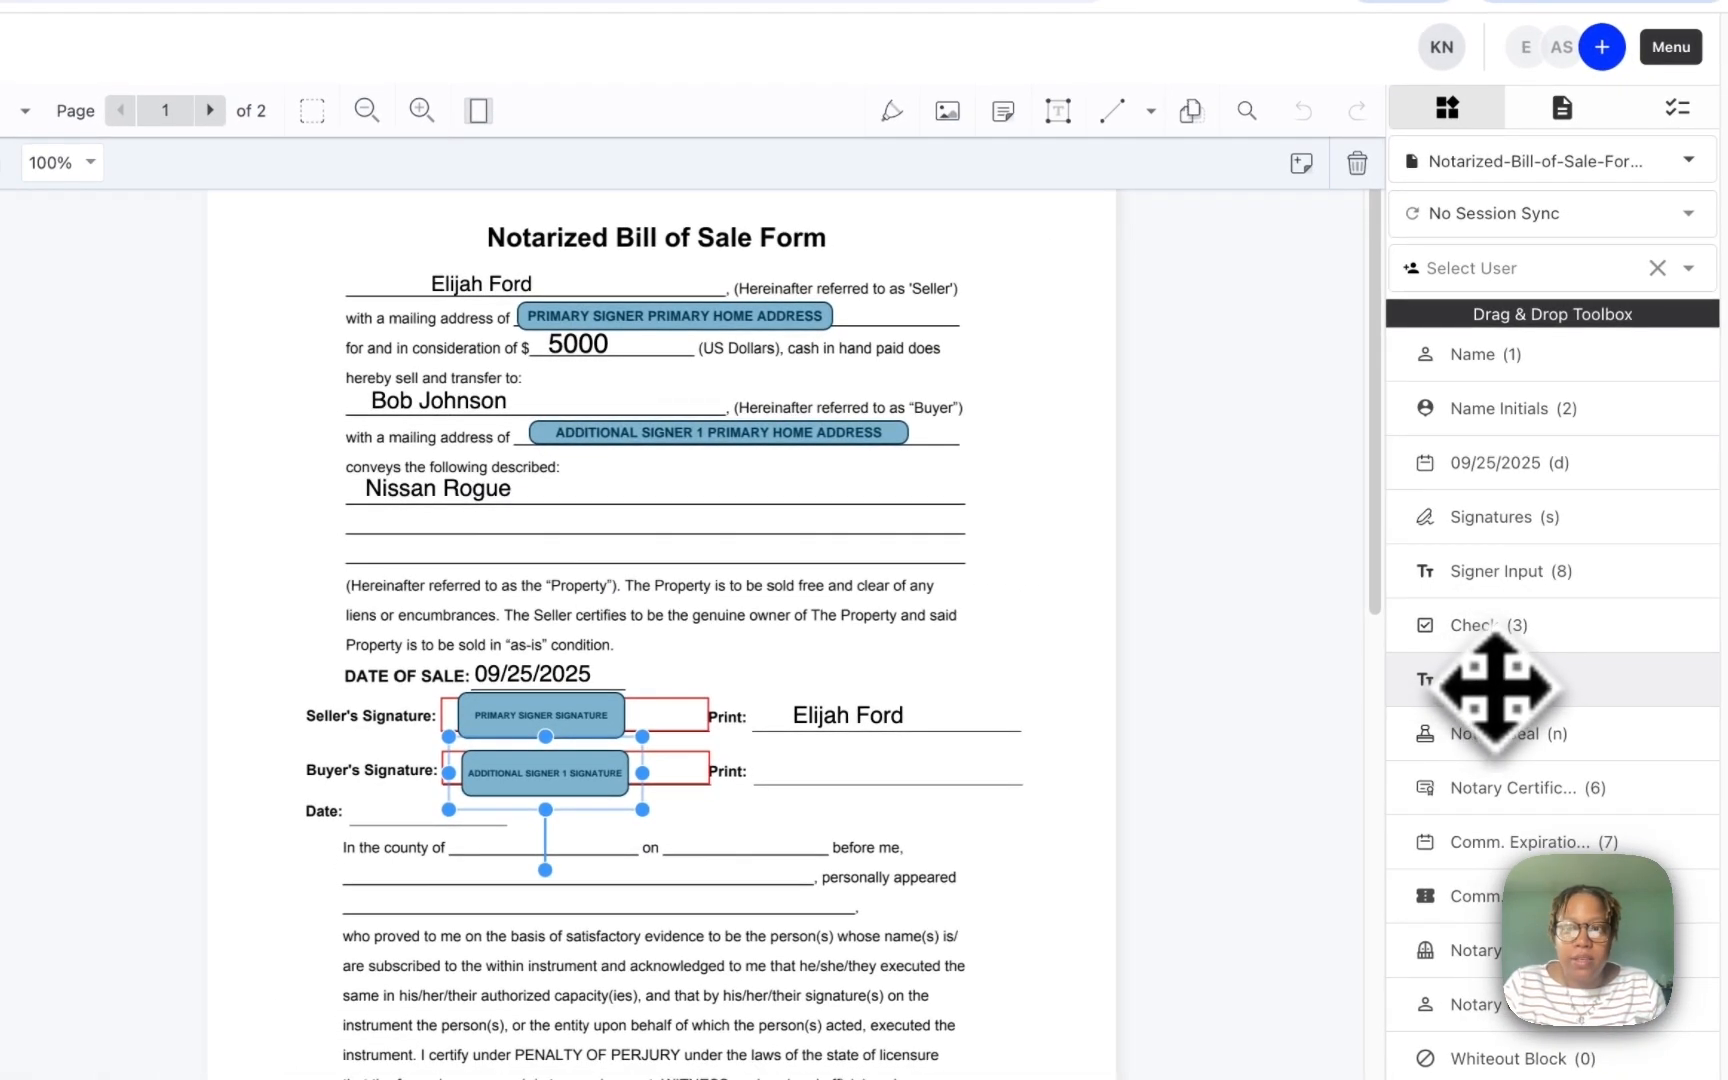
Step: Type the buyer's name into a text box on the Buyer's Print line
{"action": "left_click_drag", "start_coordinate": [1477, 706], "coordinate": [777, 783]}
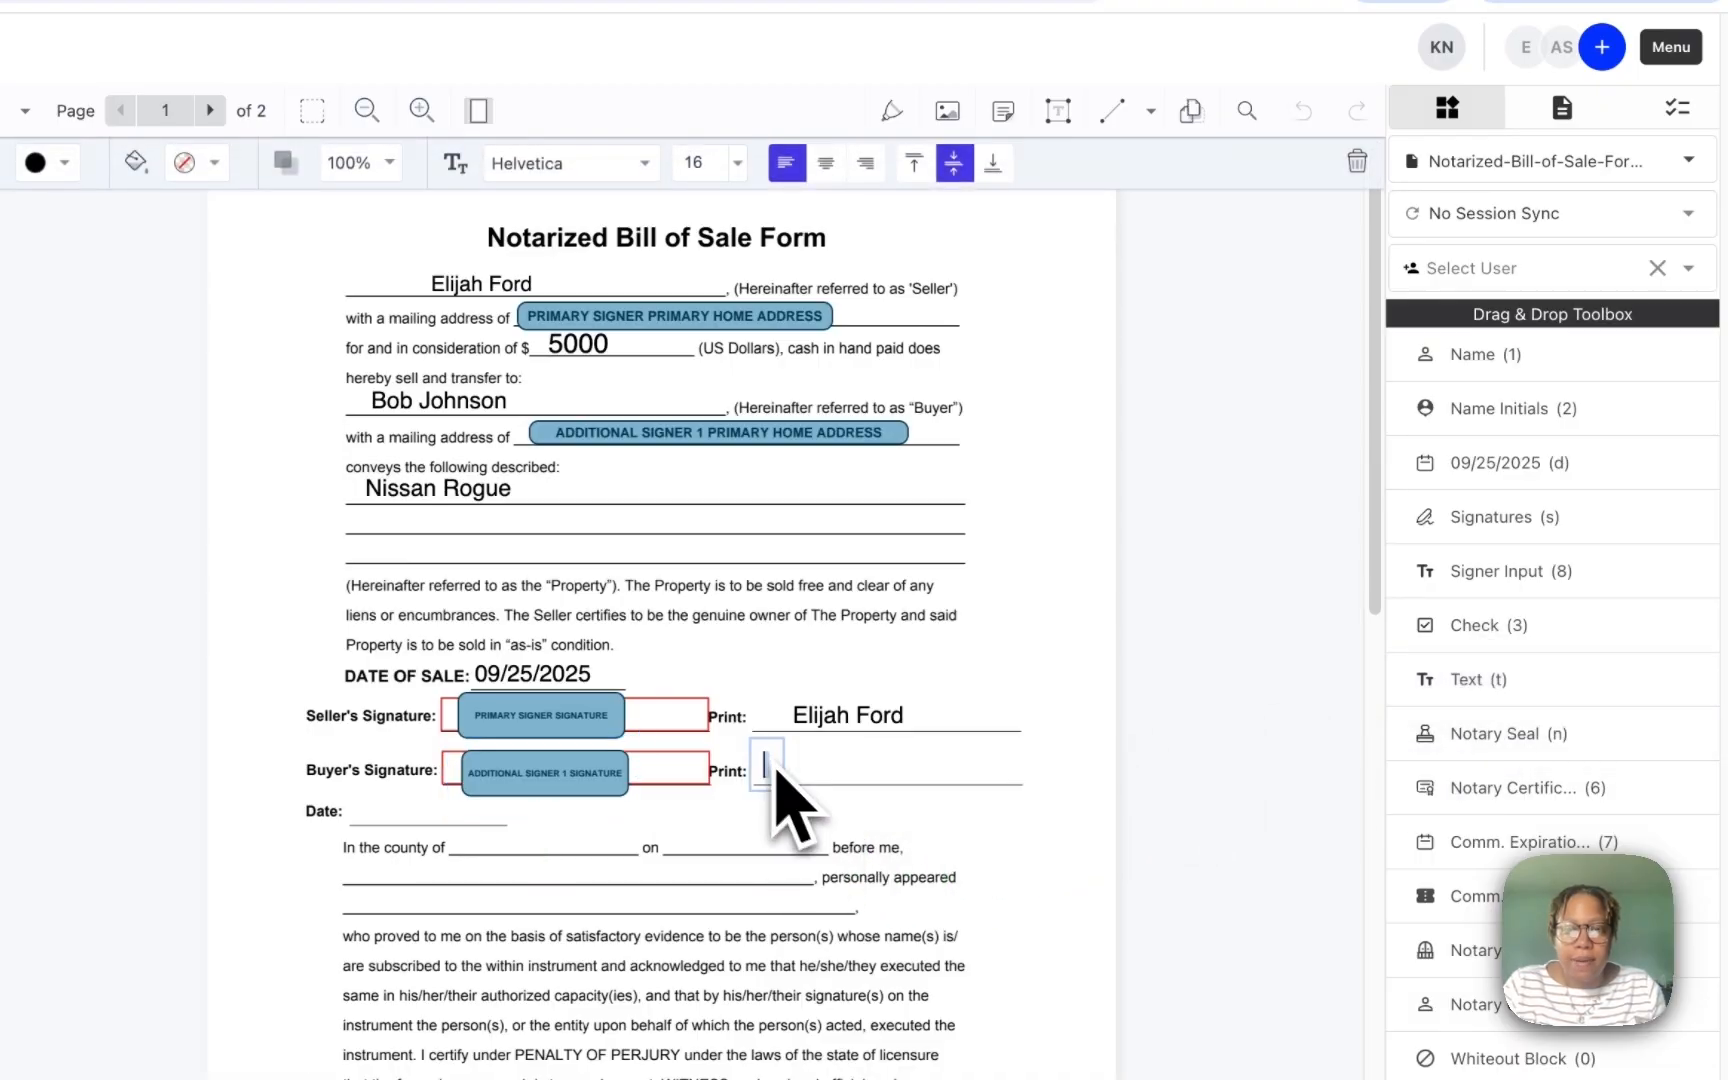
{"action": "left_click", "coordinate": [991, 821]}
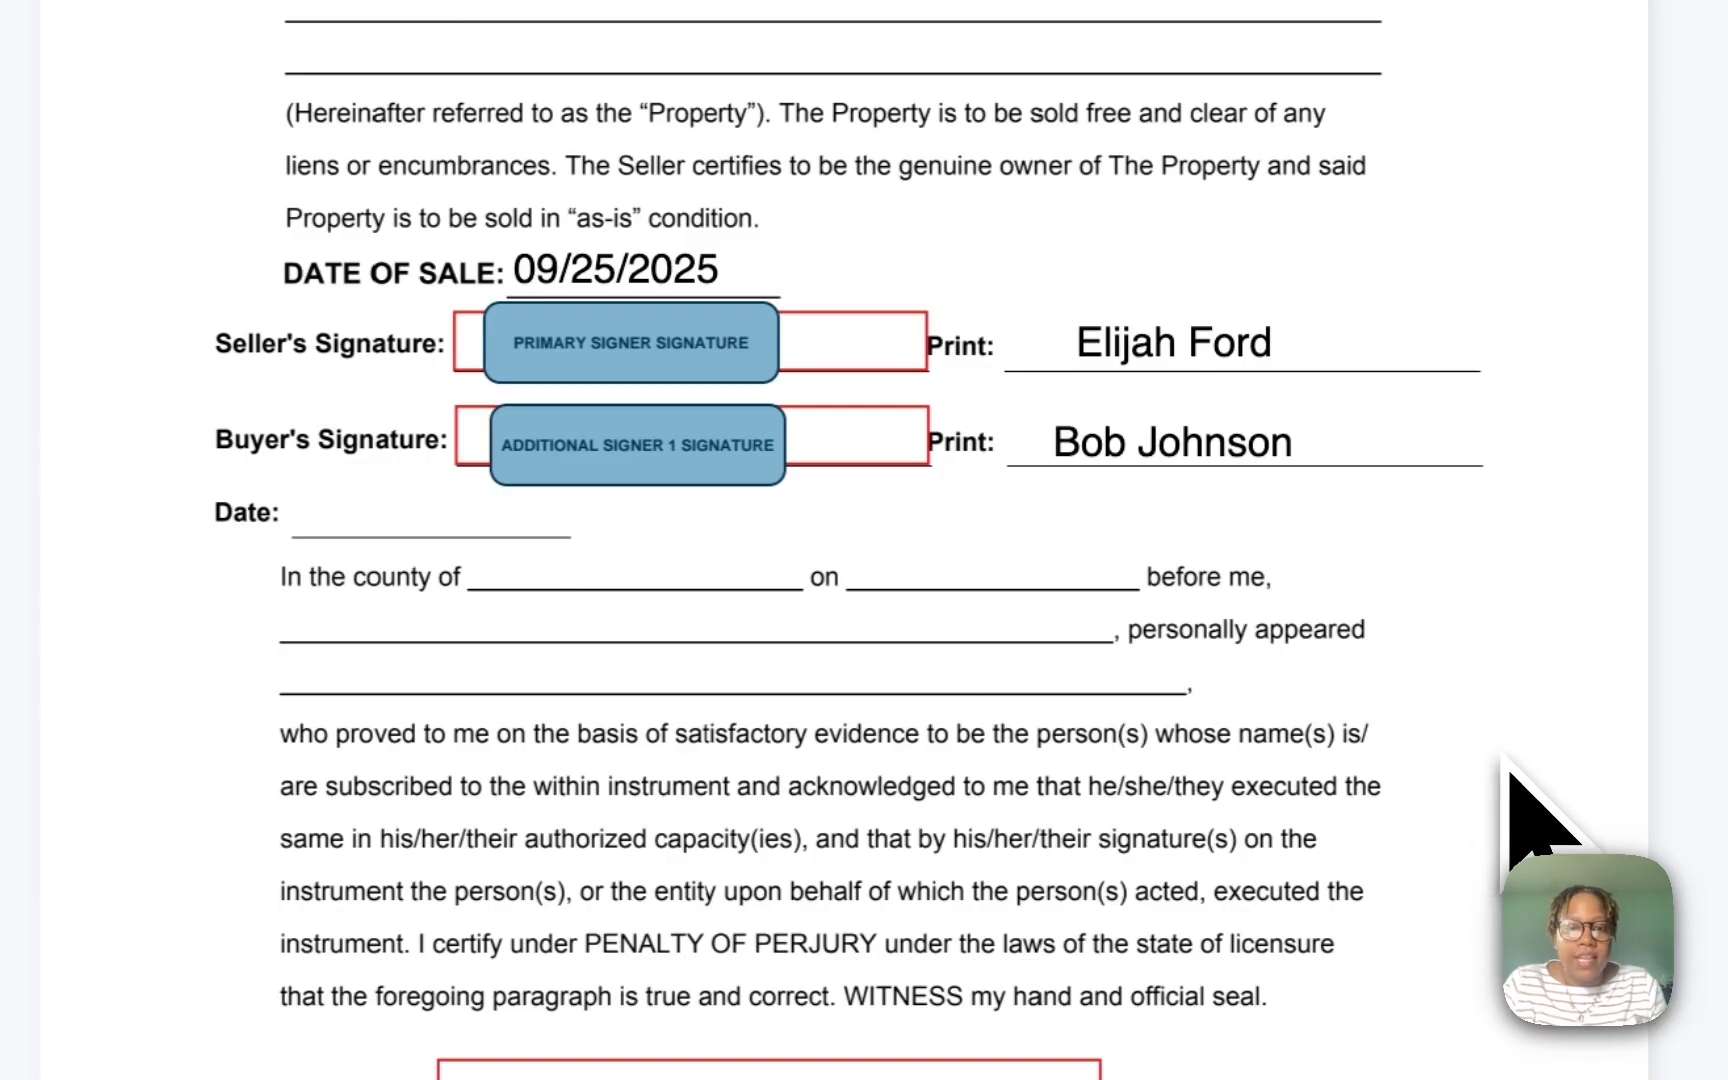
{"action": "scroll", "coordinate": [1566, 790], "scroll_direction": "down", "scroll_amount": 5}
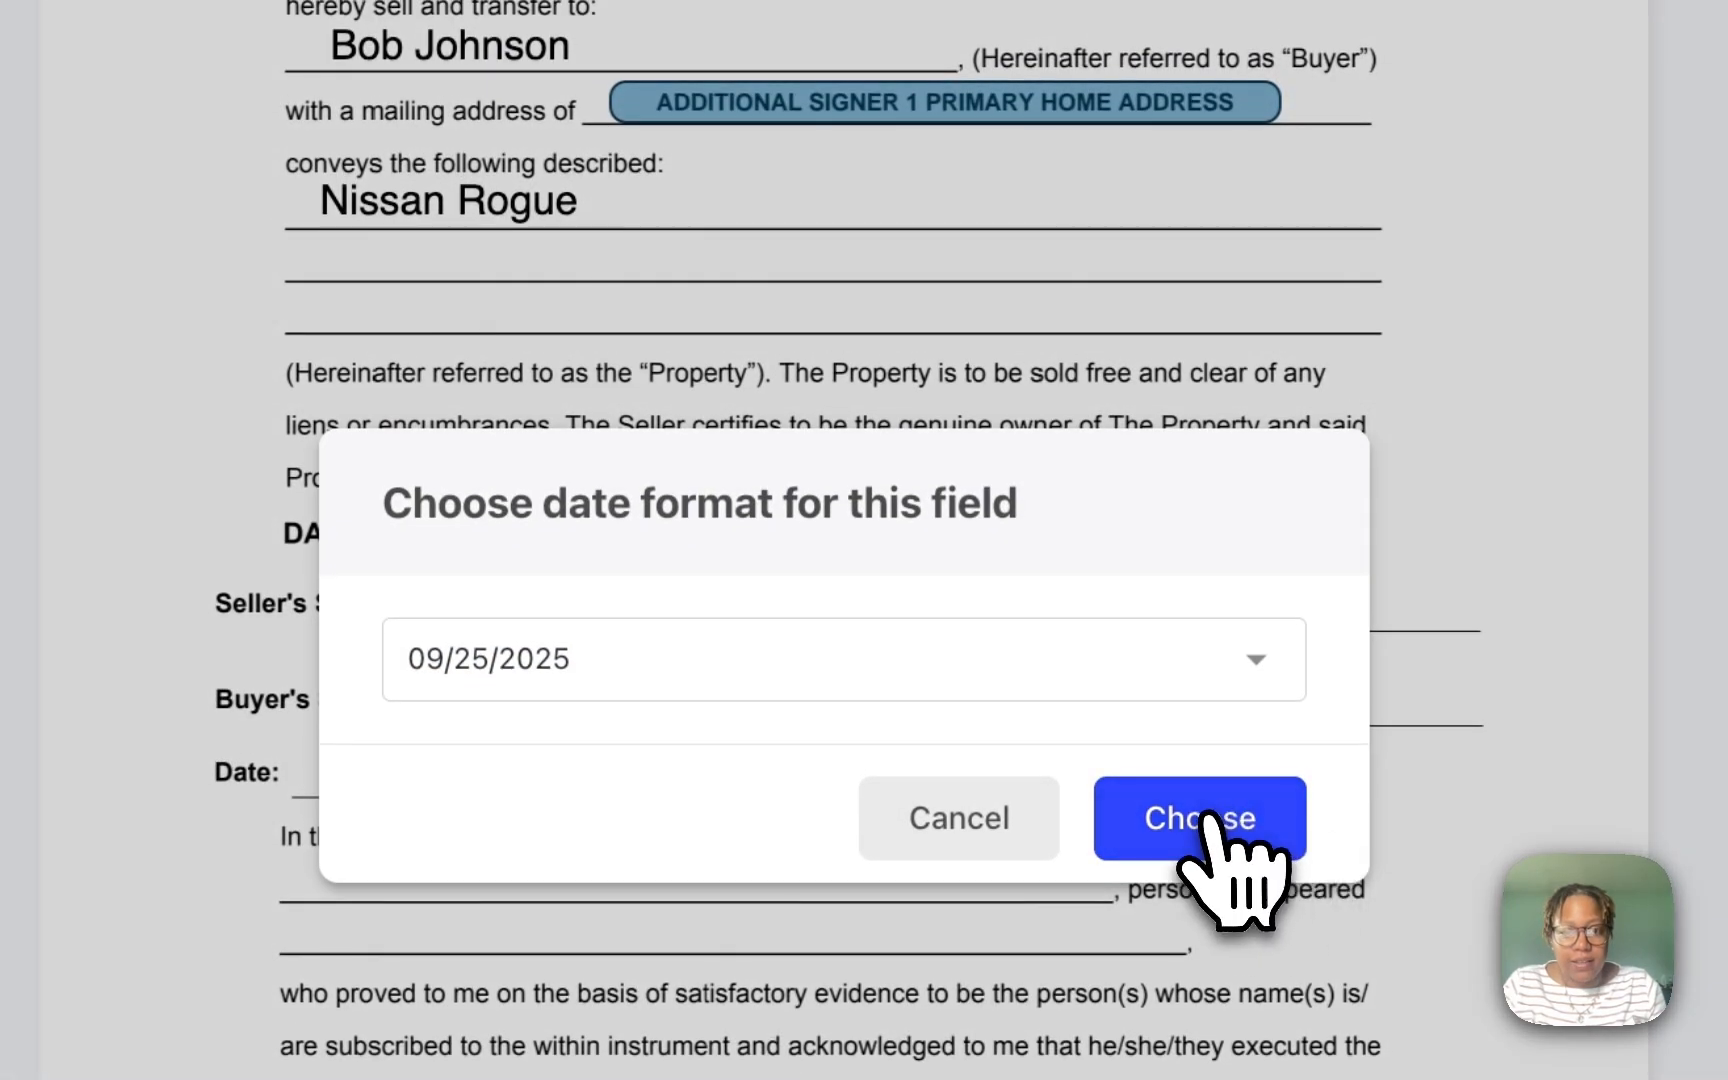
Step: Date the Date: line 09/25/2025 and enter the county as 'Orange, New York'
{"action": "left_click", "coordinate": [1205, 815]}
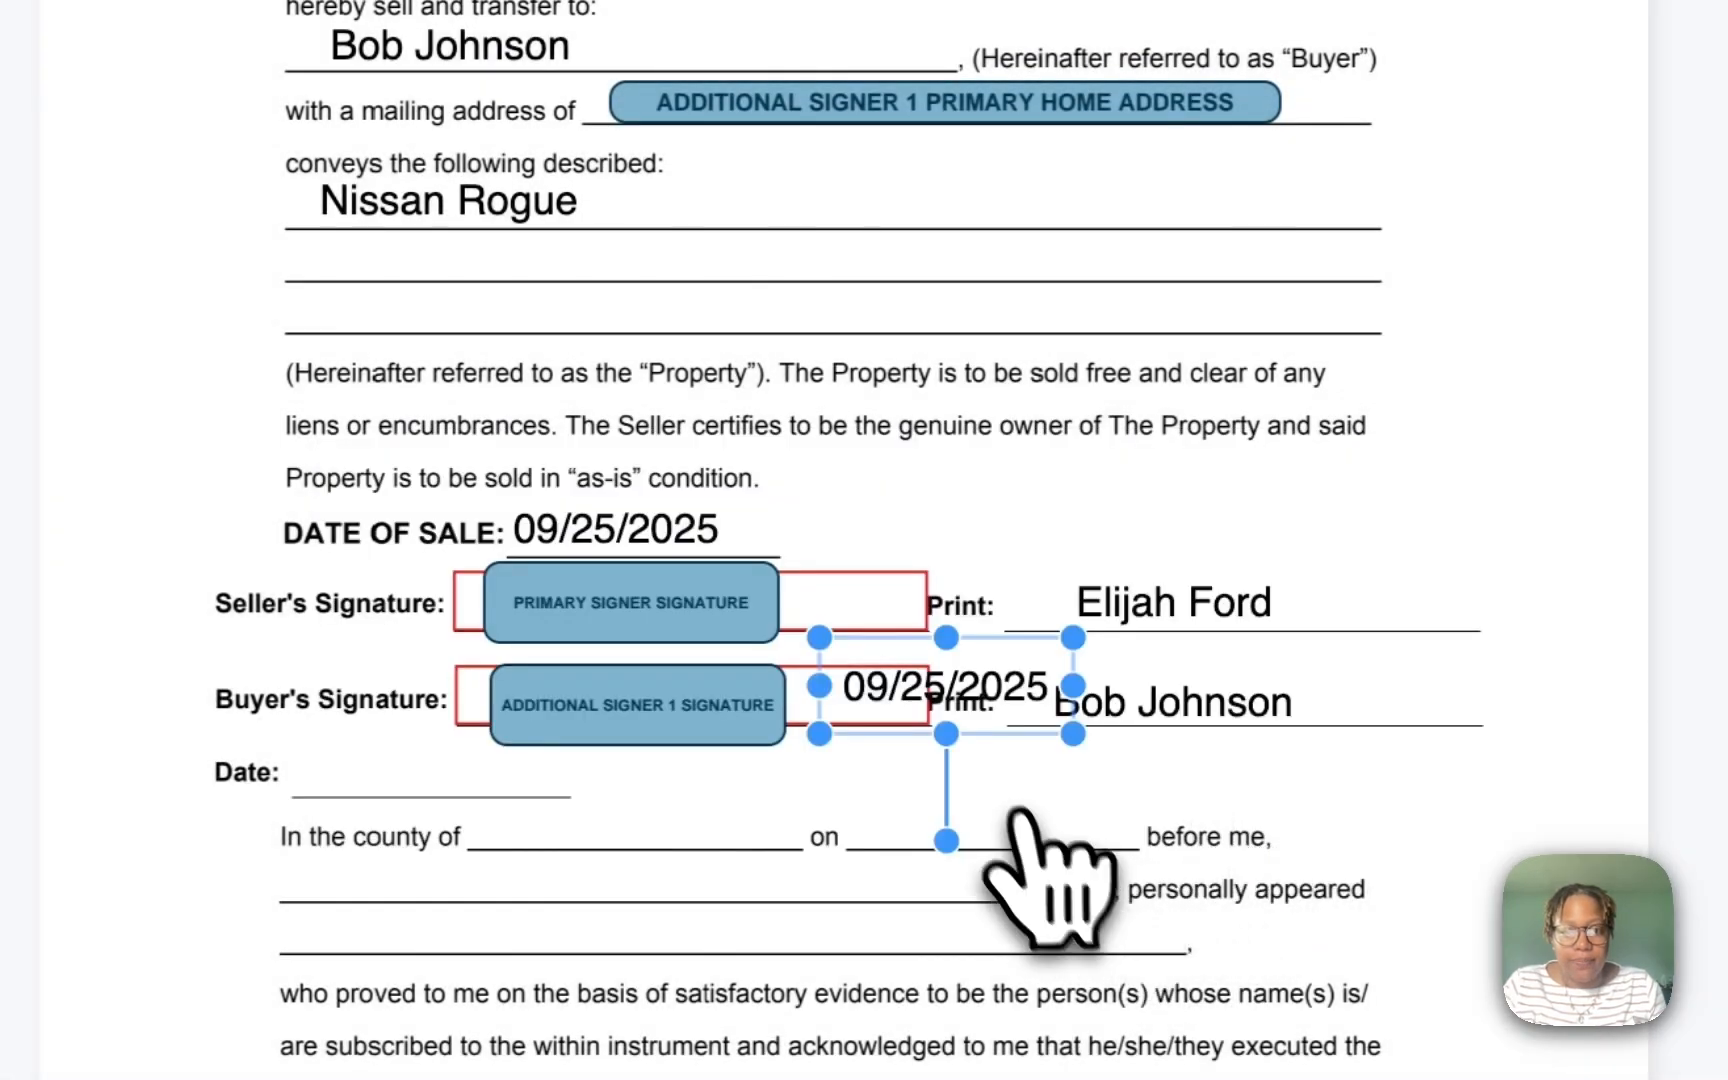
{"action": "mouse_move", "coordinate": [1005, 700]}
{"action": "left_mouse_down"}
{"action": "mouse_move", "coordinate": [540, 775]}
{"action": "mouse_move", "coordinate": [452, 760]}
{"action": "left_mouse_up"}
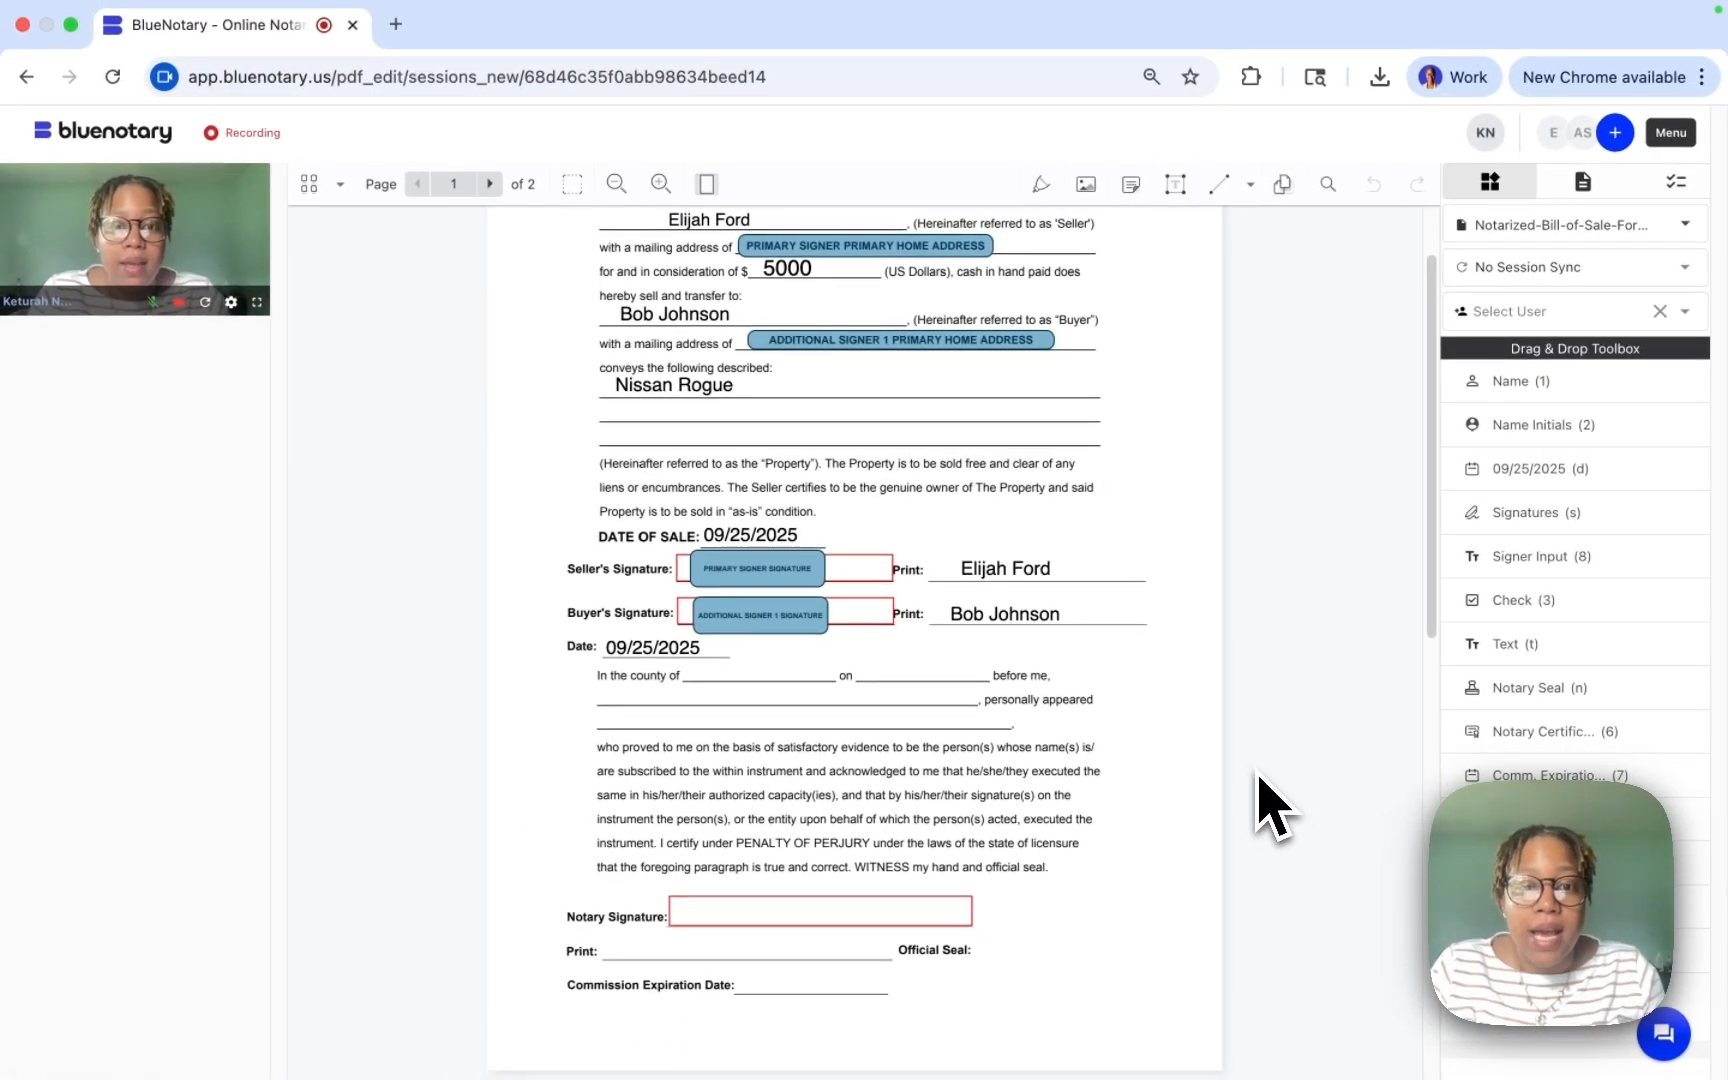
{"action": "left_click_drag", "start_coordinate": [1504, 663], "coordinate": [727, 699]}
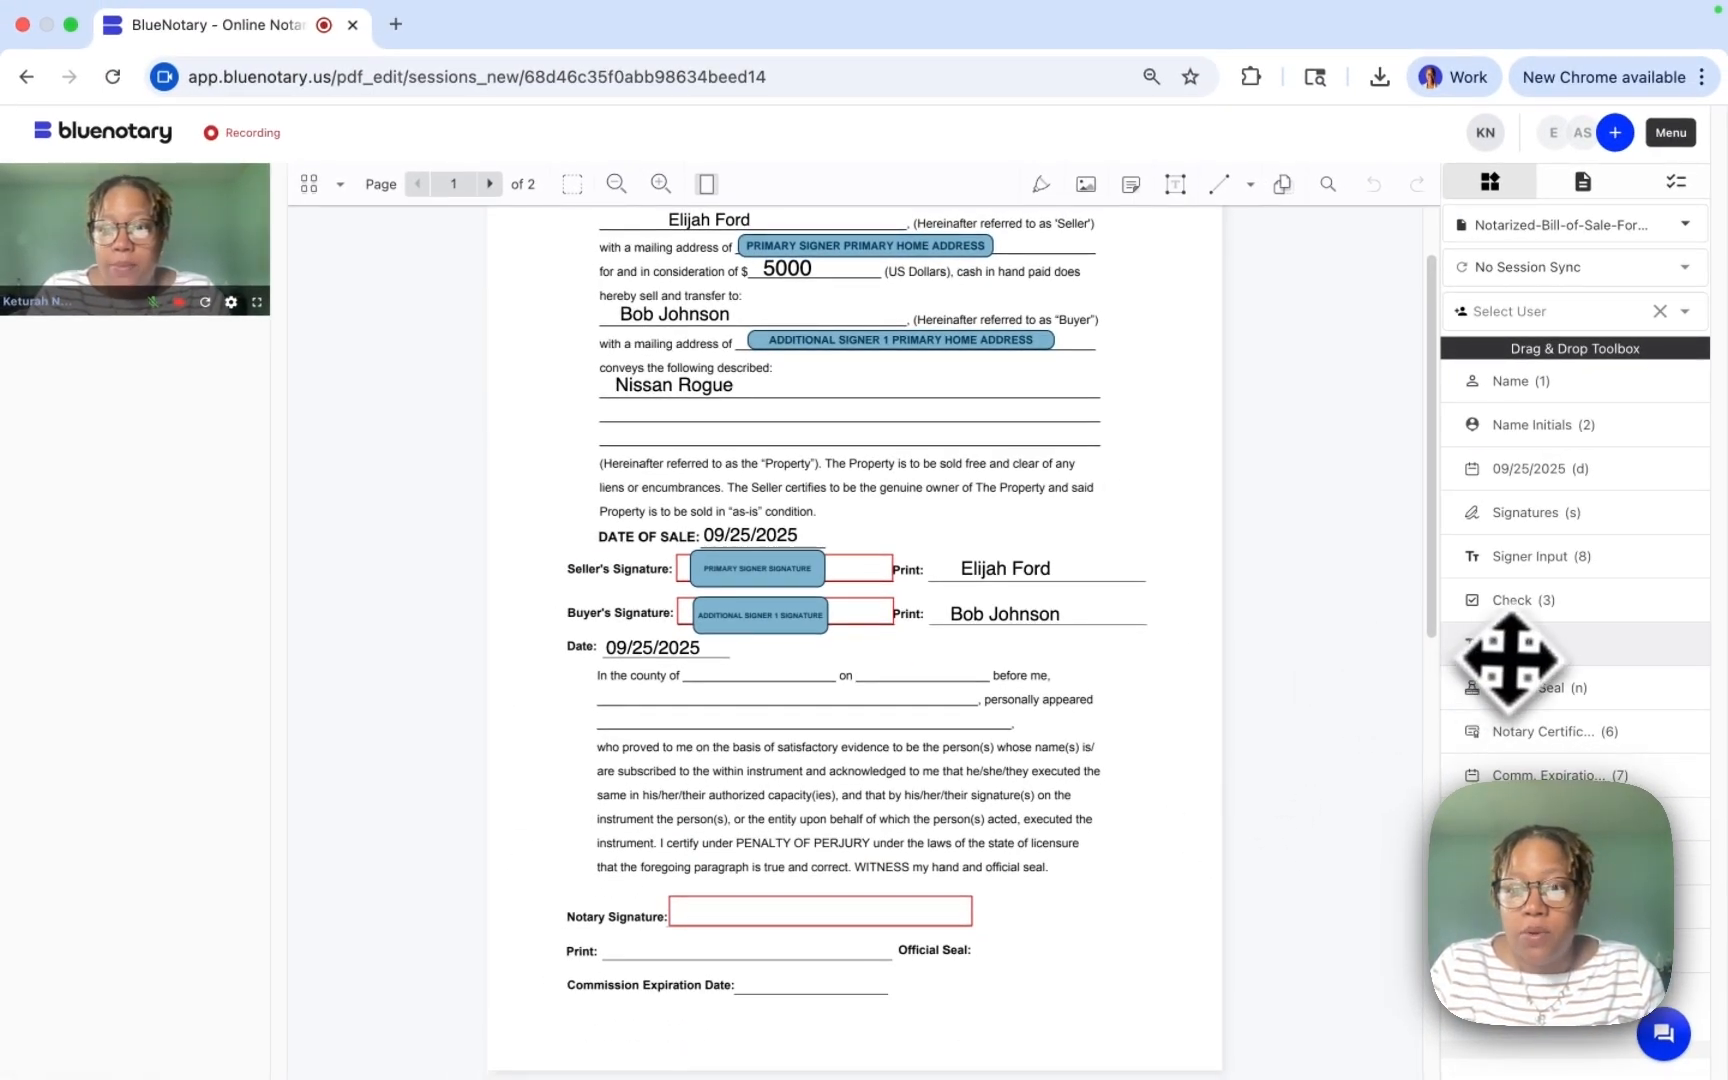
{"action": "left_click_drag", "start_coordinate": [558, 650], "coordinate": [555, 652]}
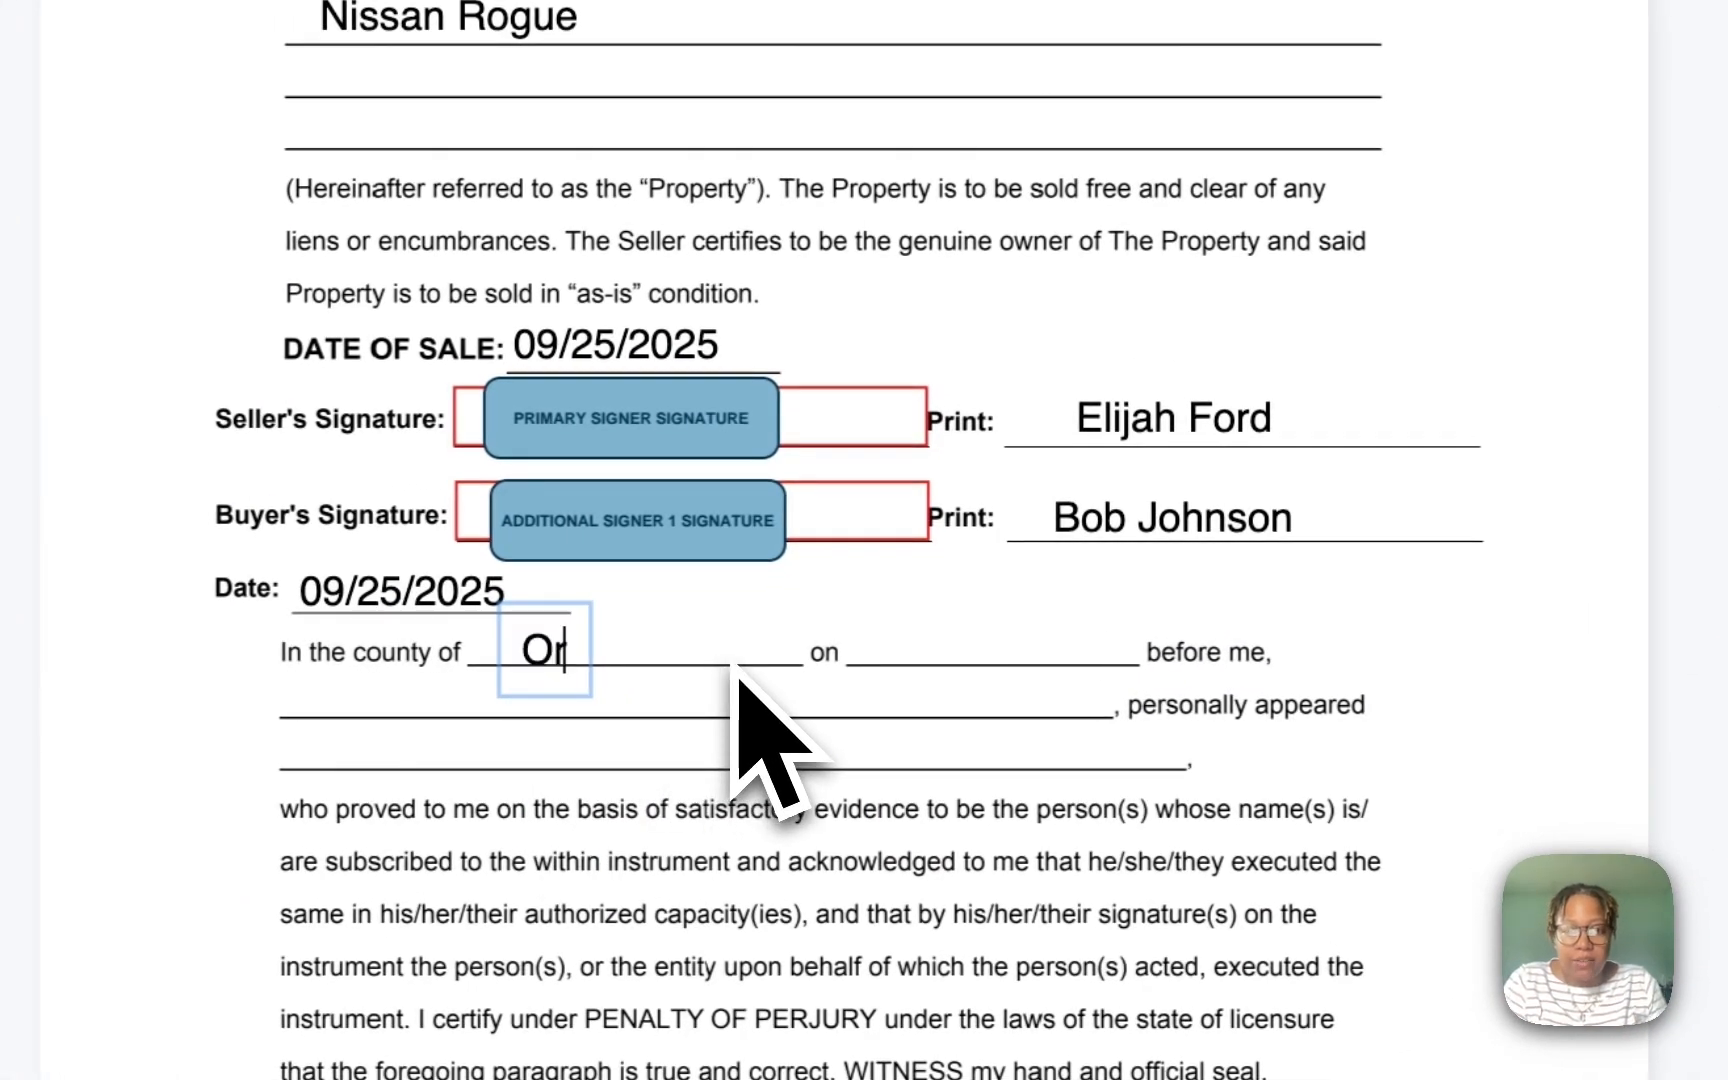
{"action": "type", "text": "Ora"}
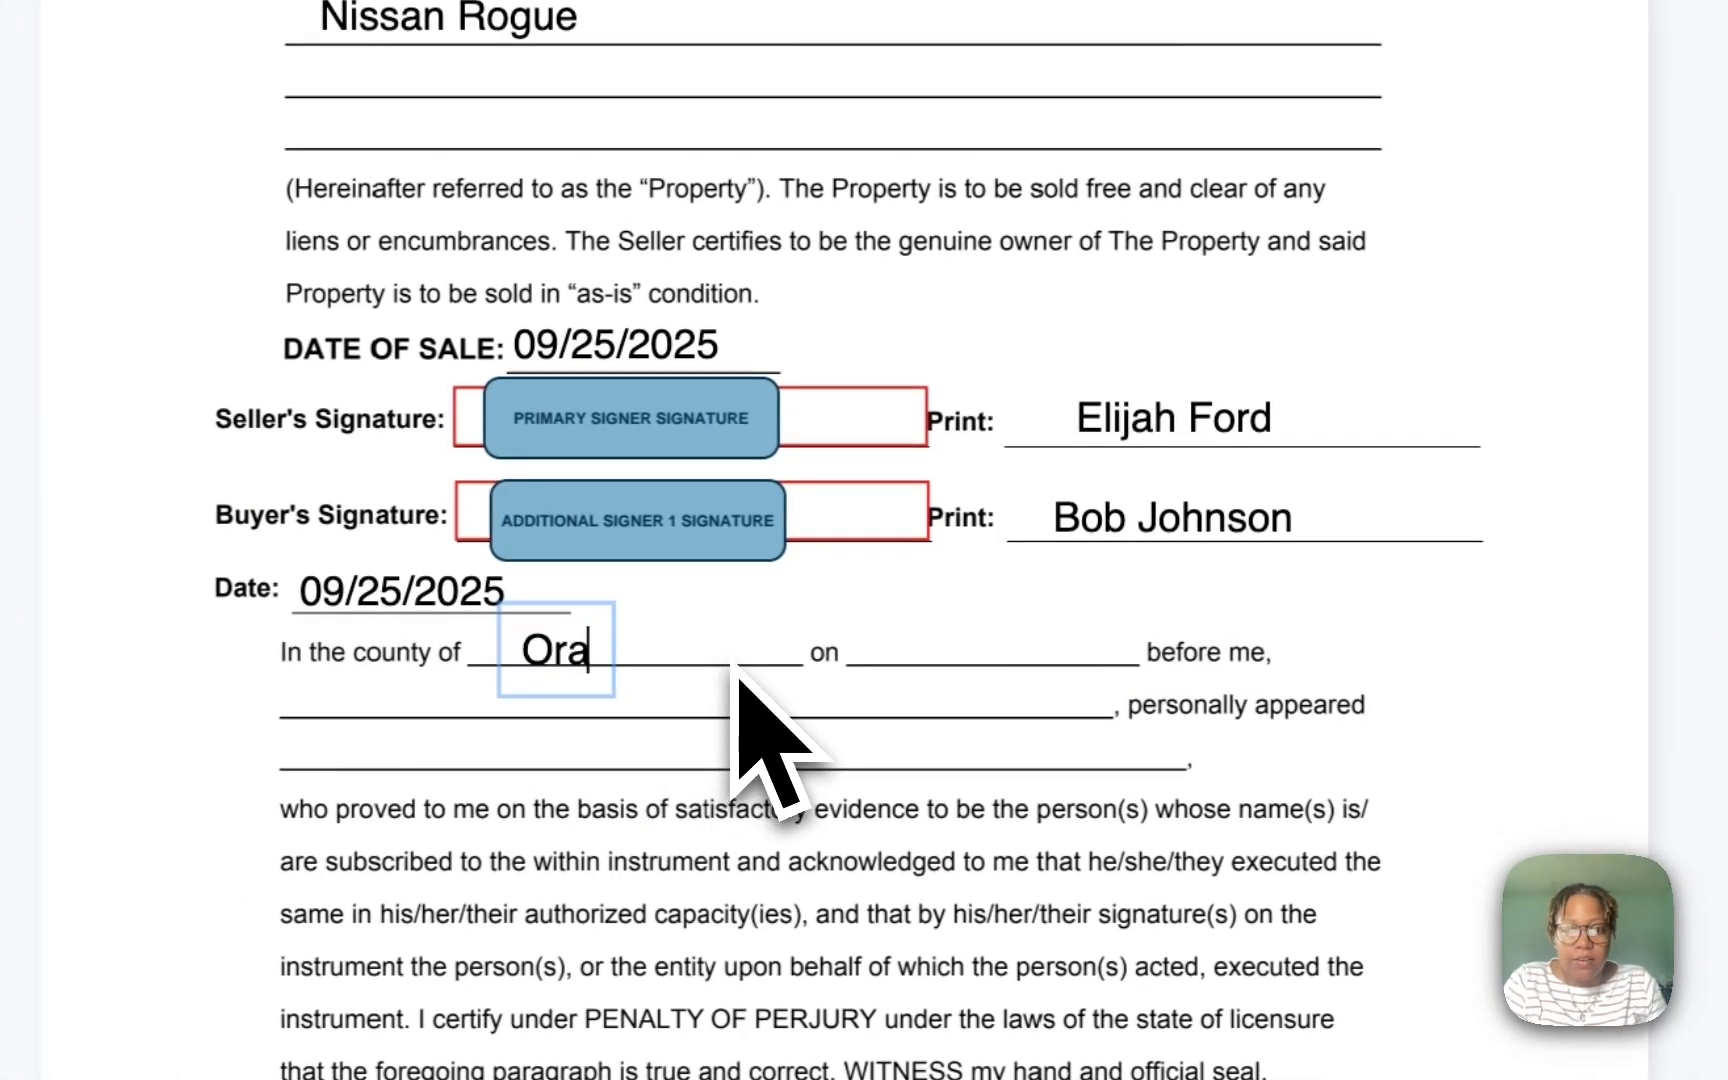
{"action": "type", "text": "ng"}
{"action": "left_click_drag", "start_coordinate": [563, 645], "coordinate": [513, 640]}
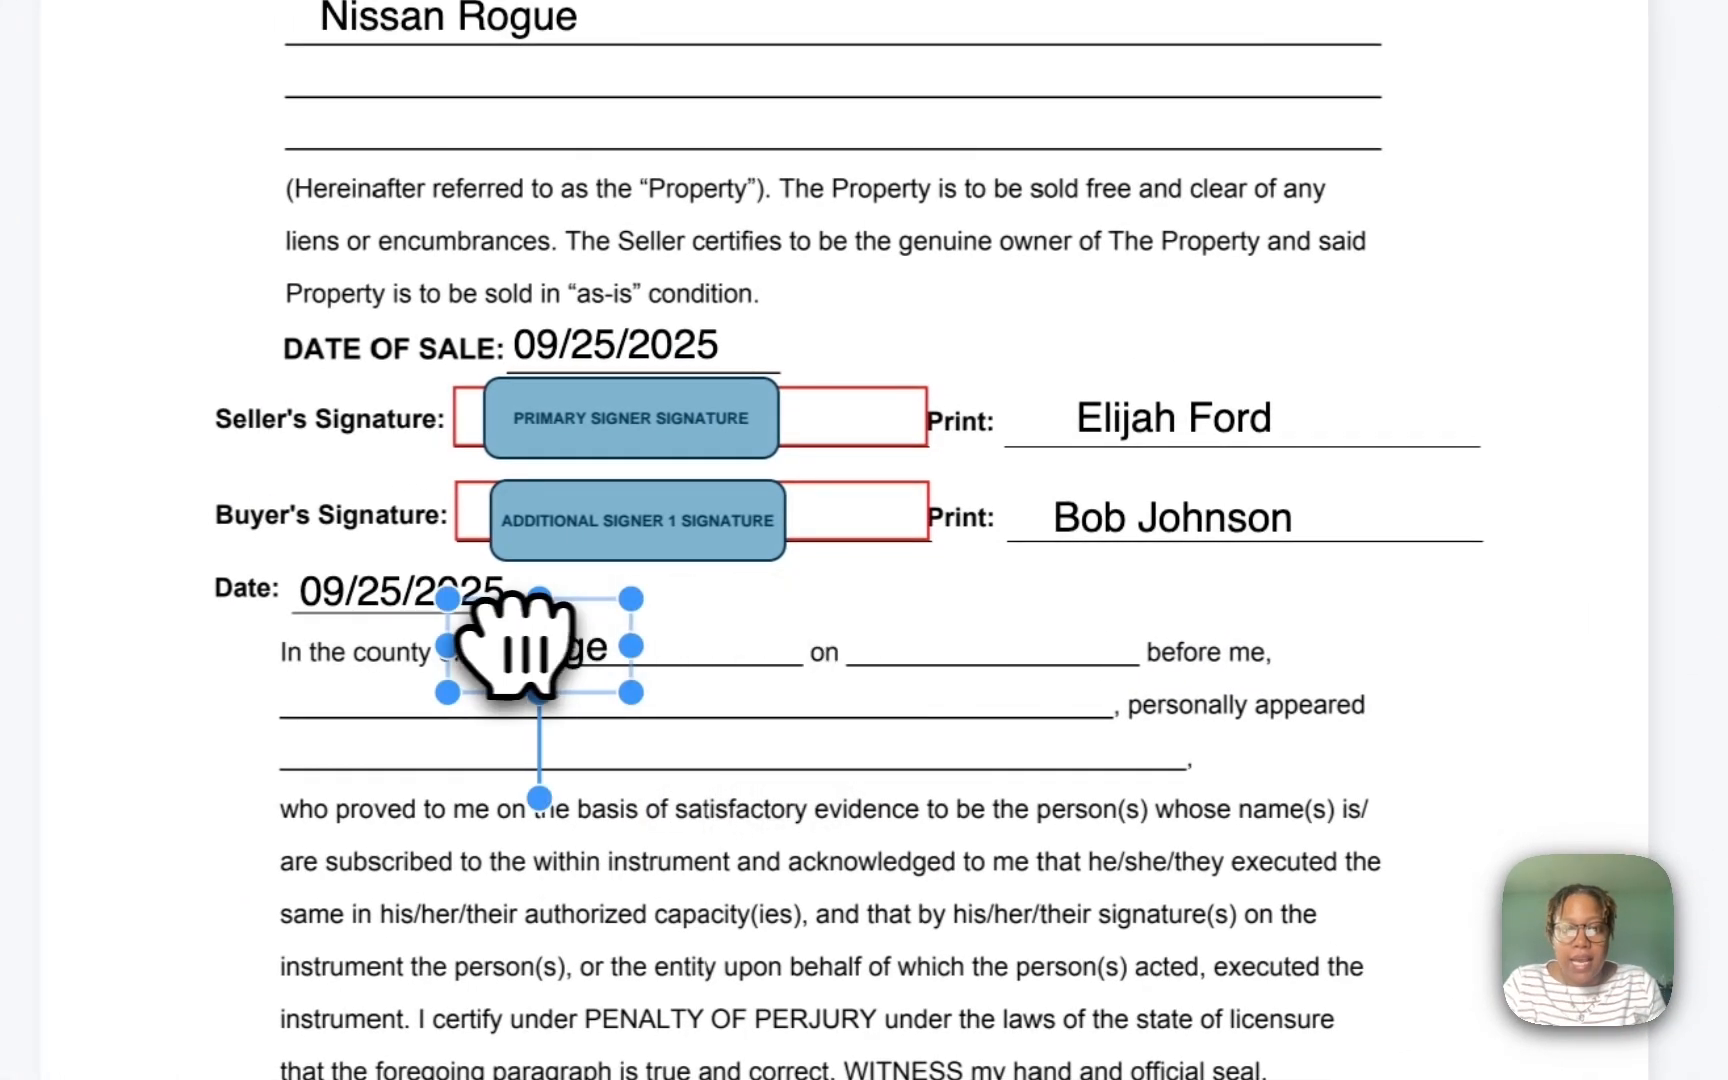
{"action": "left_click", "coordinate": [598, 638]}
{"action": "type", "text": ", New Yor"}
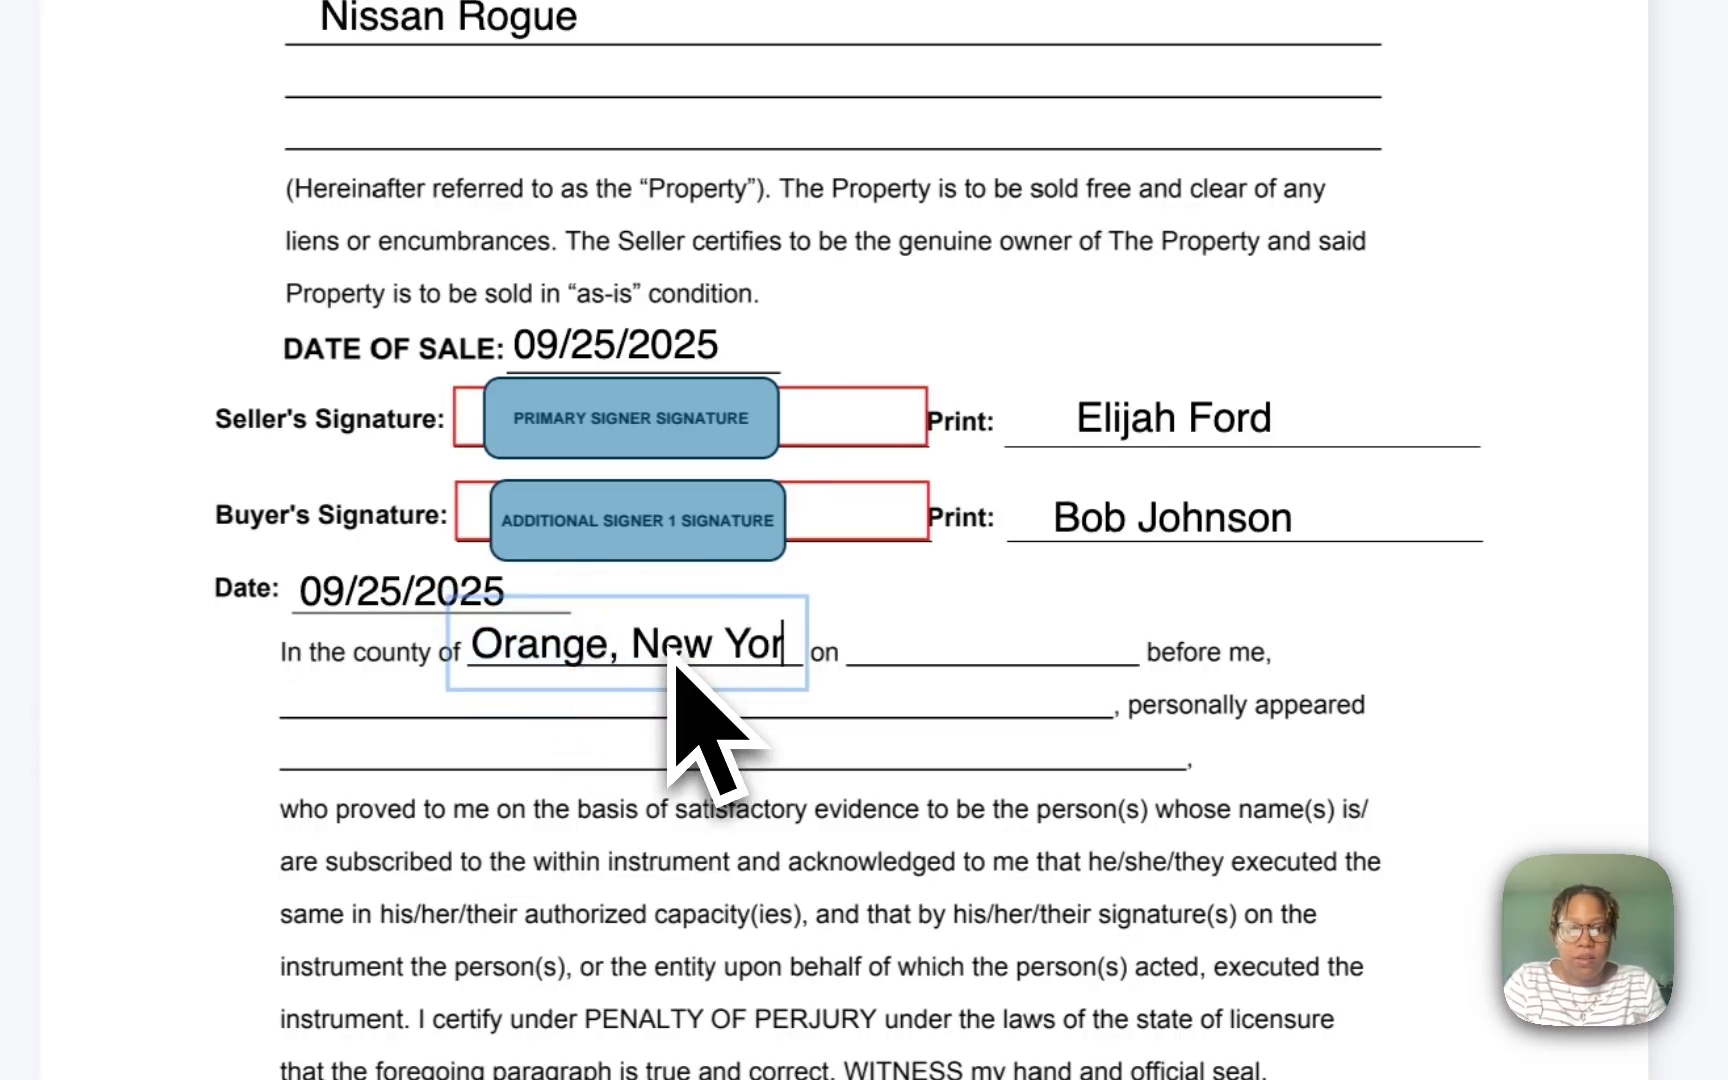
{"action": "left_click", "coordinate": [1552, 762]}
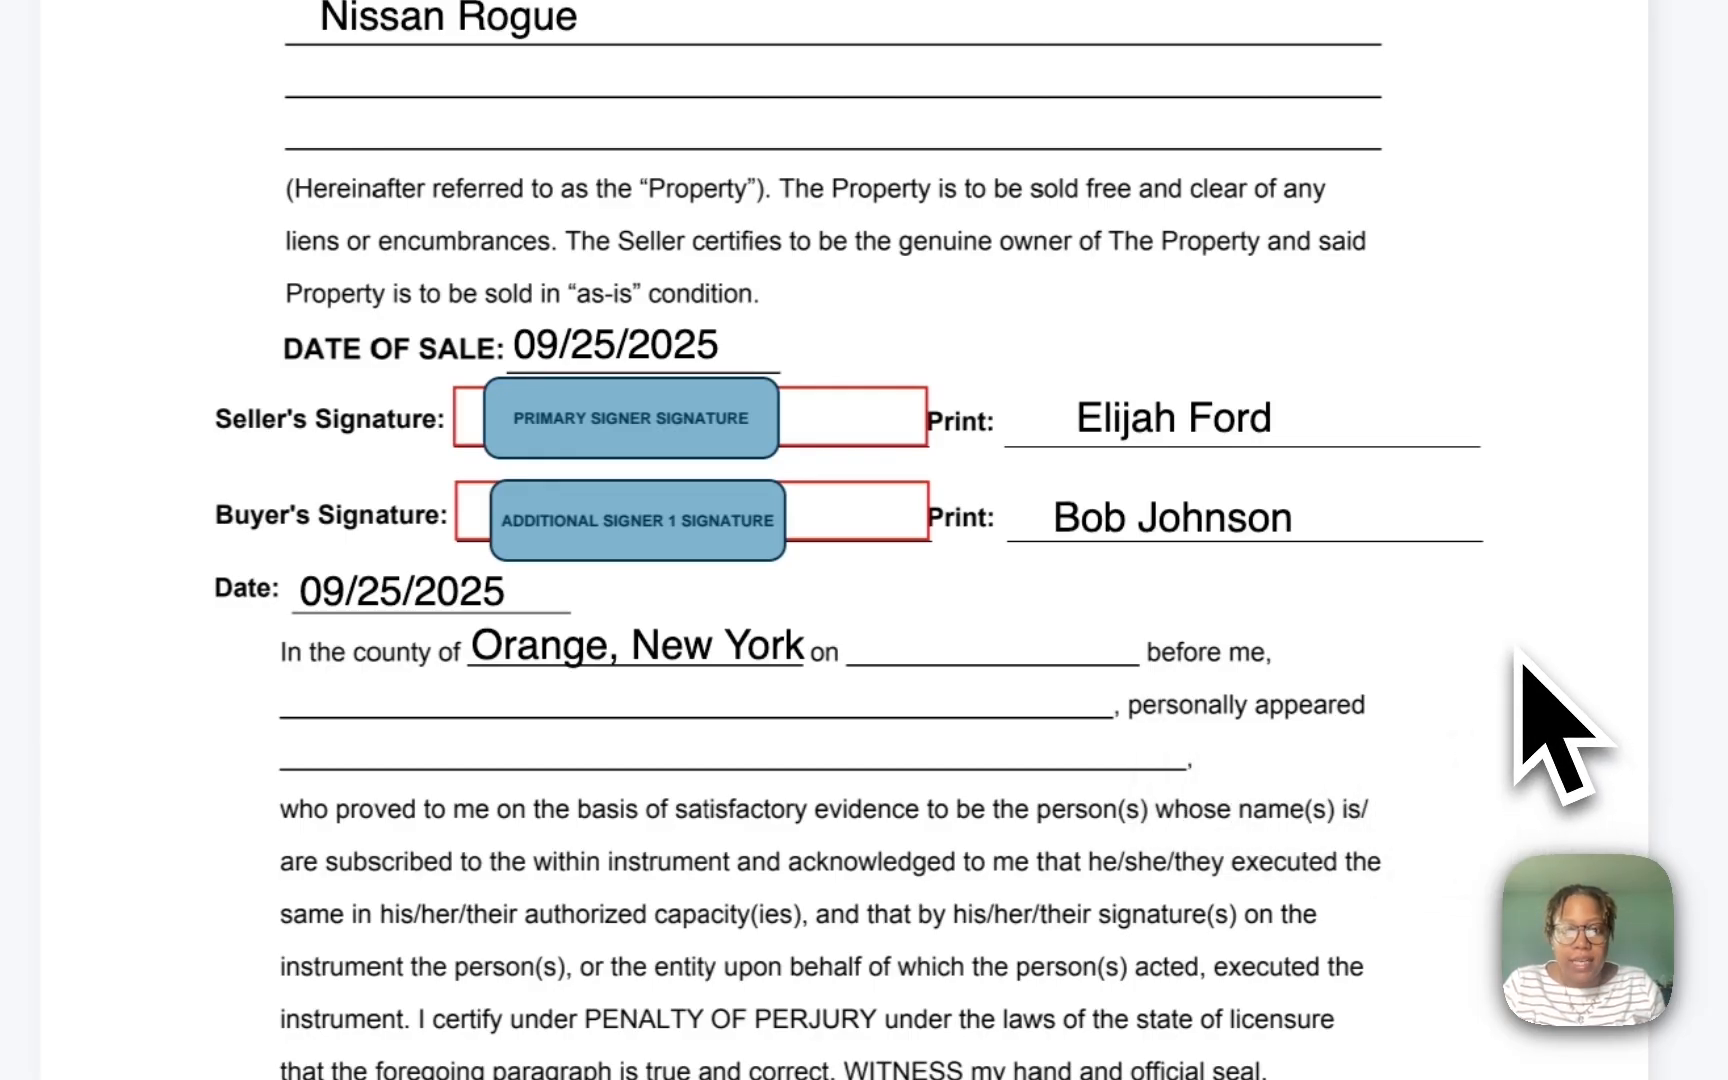
Step: Place a one-line 09/25/2025 date on the blank after 'on' in the acknowledgment
{"action": "left_click", "coordinate": [1521, 662]}
{"action": "left_click", "coordinate": [1206, 630]}
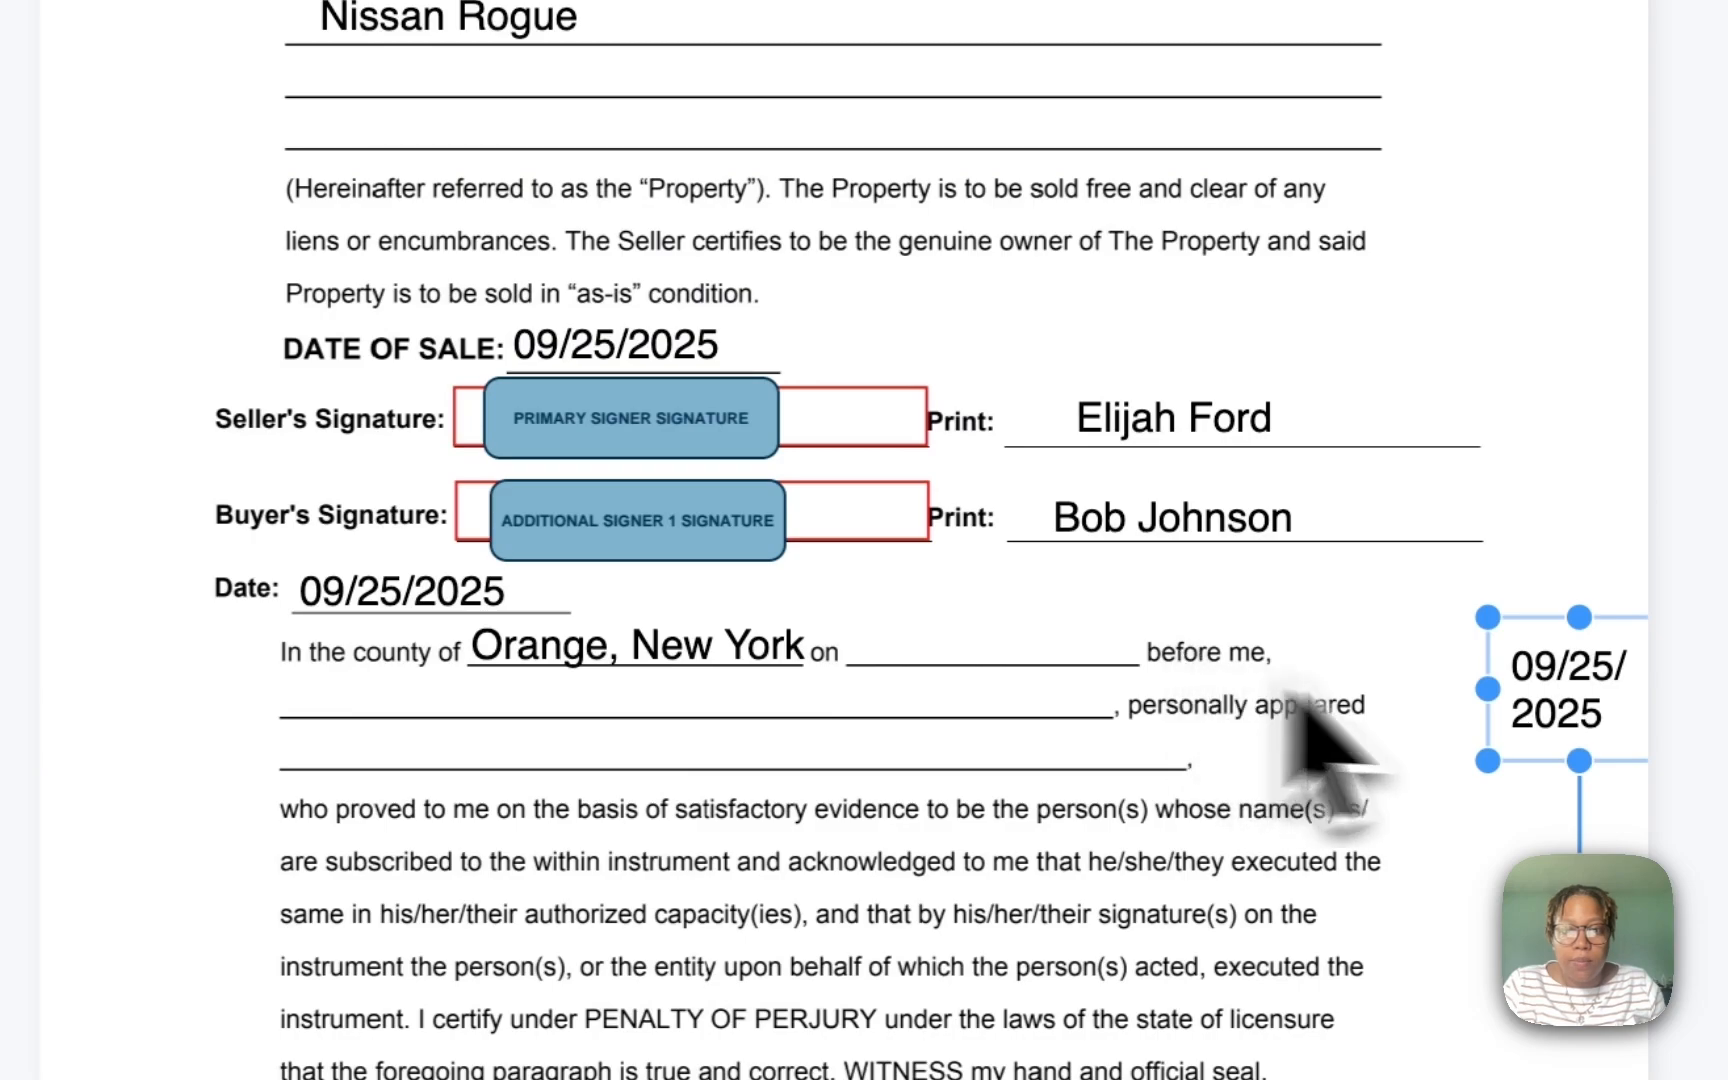
{"action": "left_click_drag", "start_coordinate": [1572, 728], "coordinate": [1040, 660]}
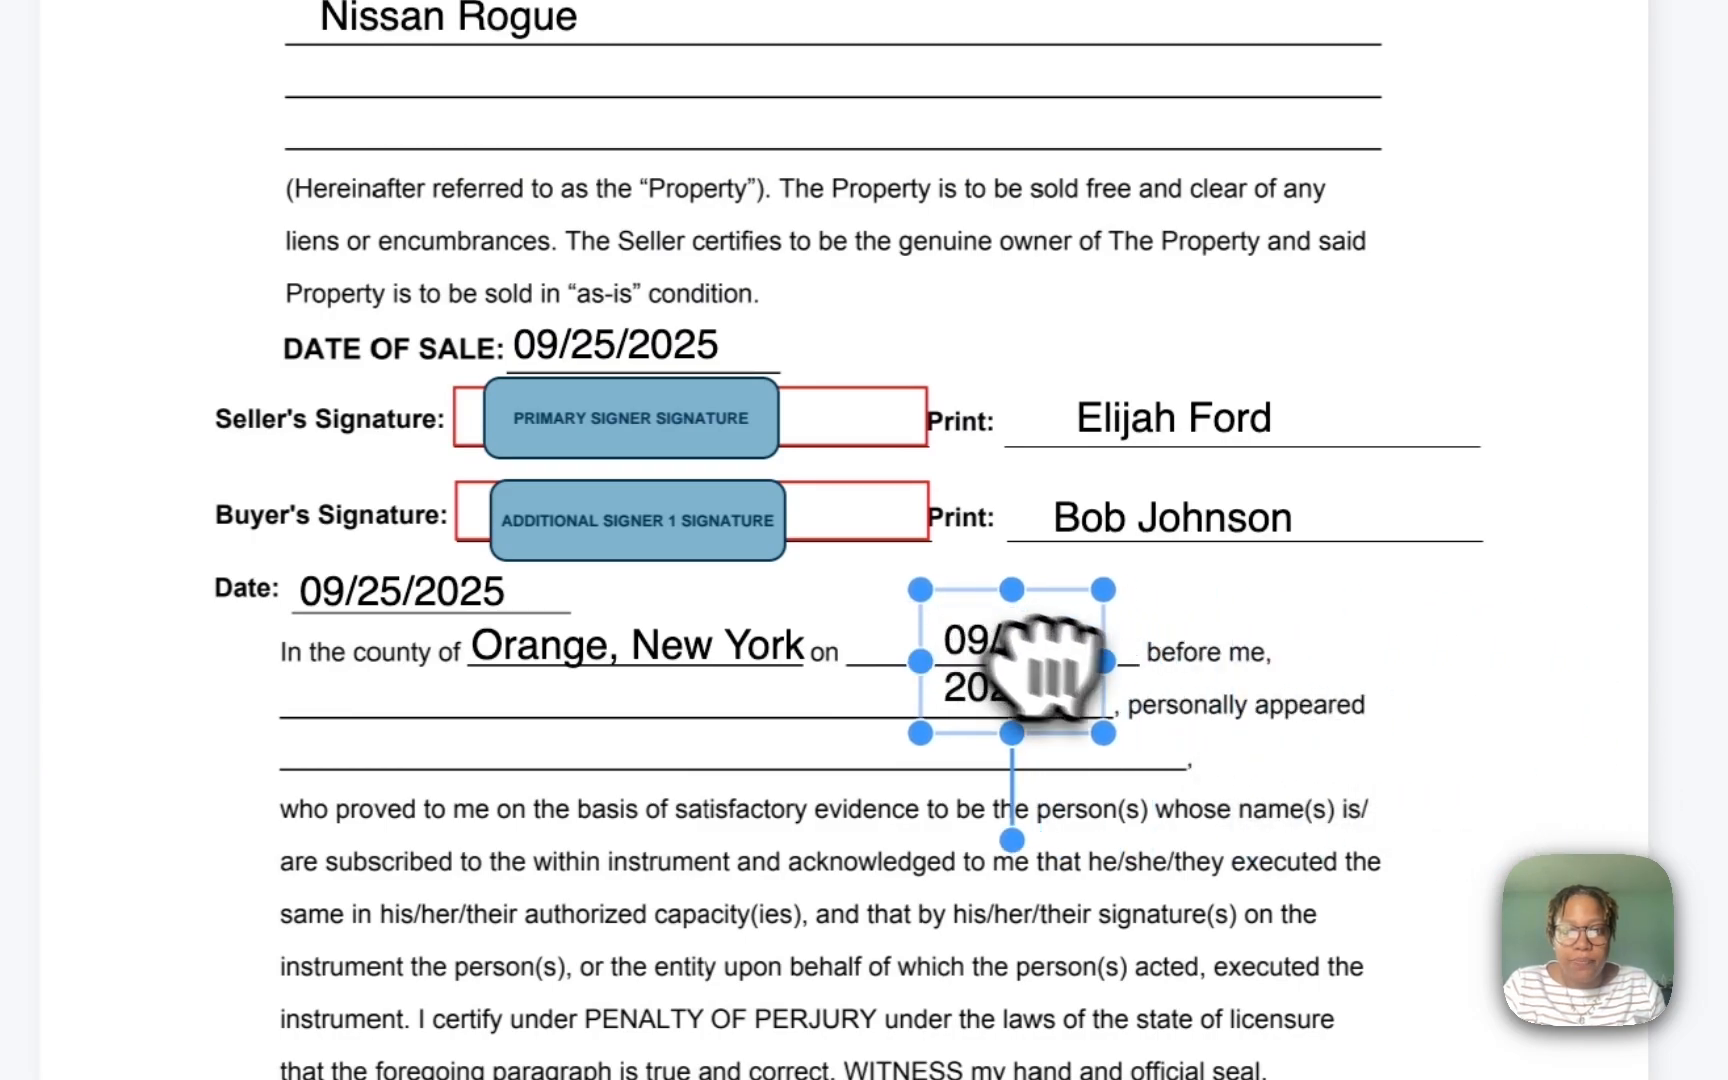
{"action": "left_click_drag", "start_coordinate": [1103, 733], "coordinate": [1133, 705]}
{"action": "left_click", "coordinate": [1139, 703]}
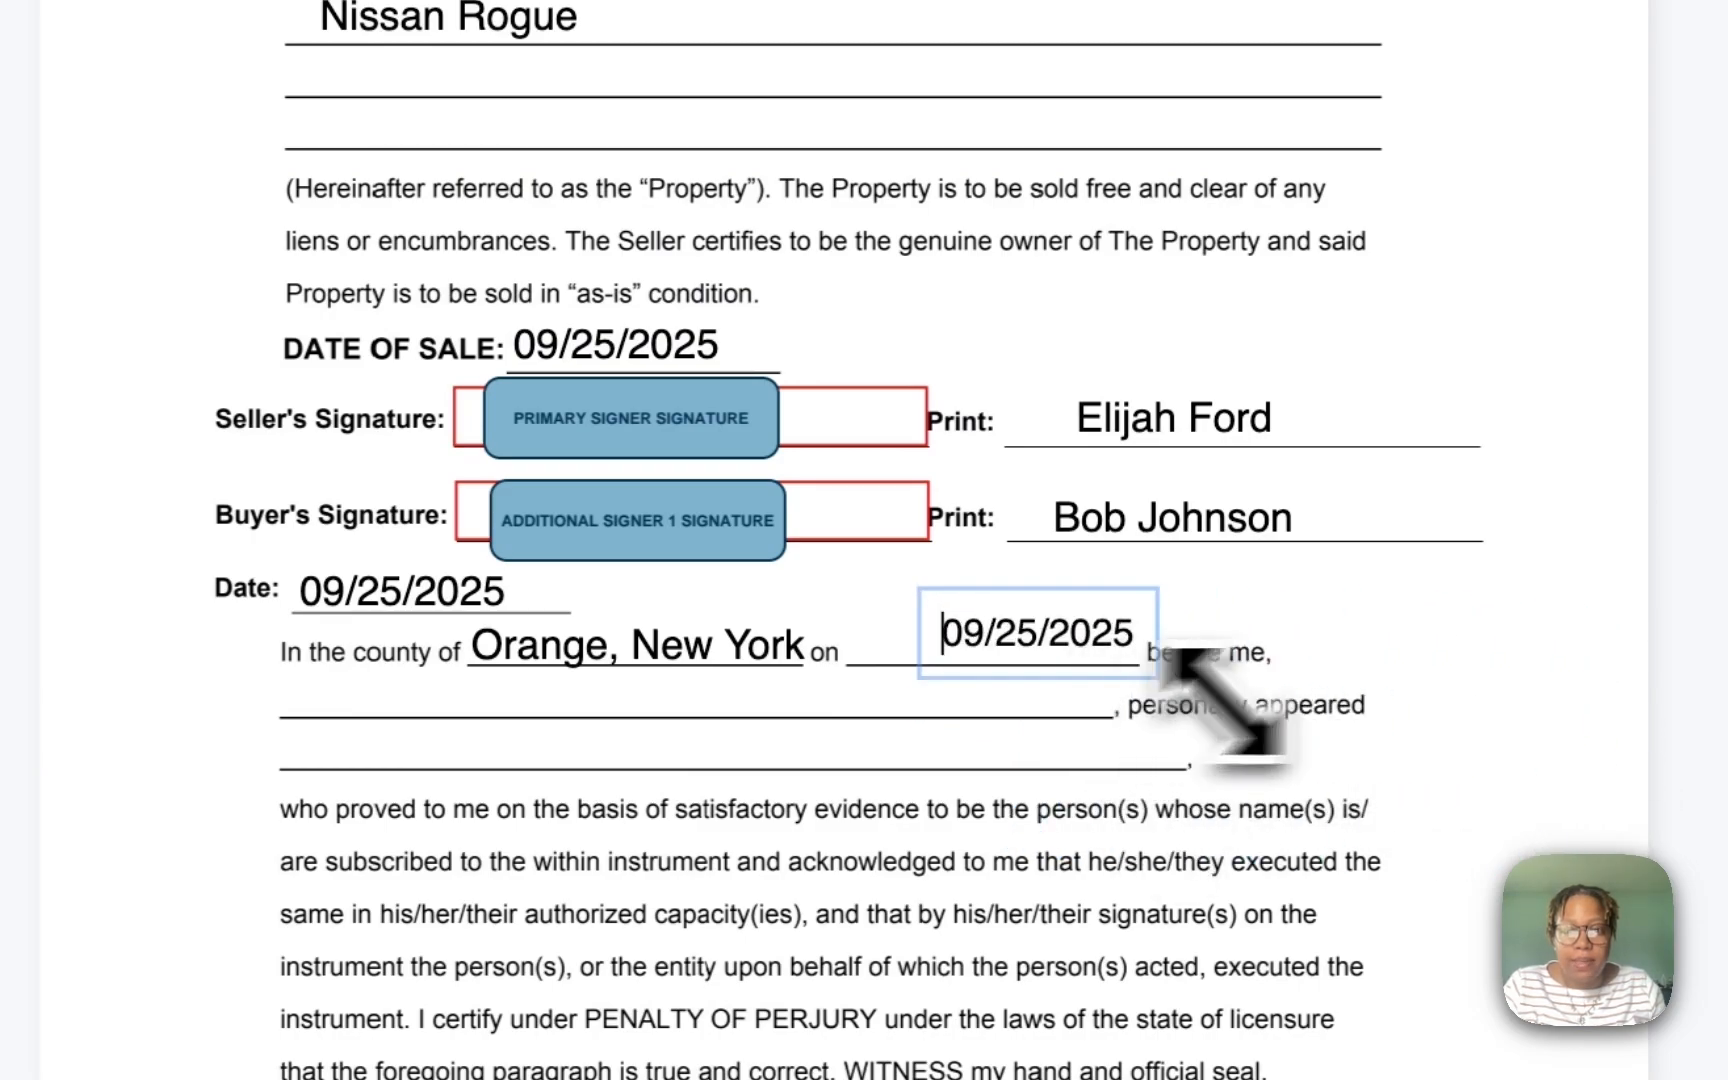
{"action": "left_click", "coordinate": [1400, 682]}
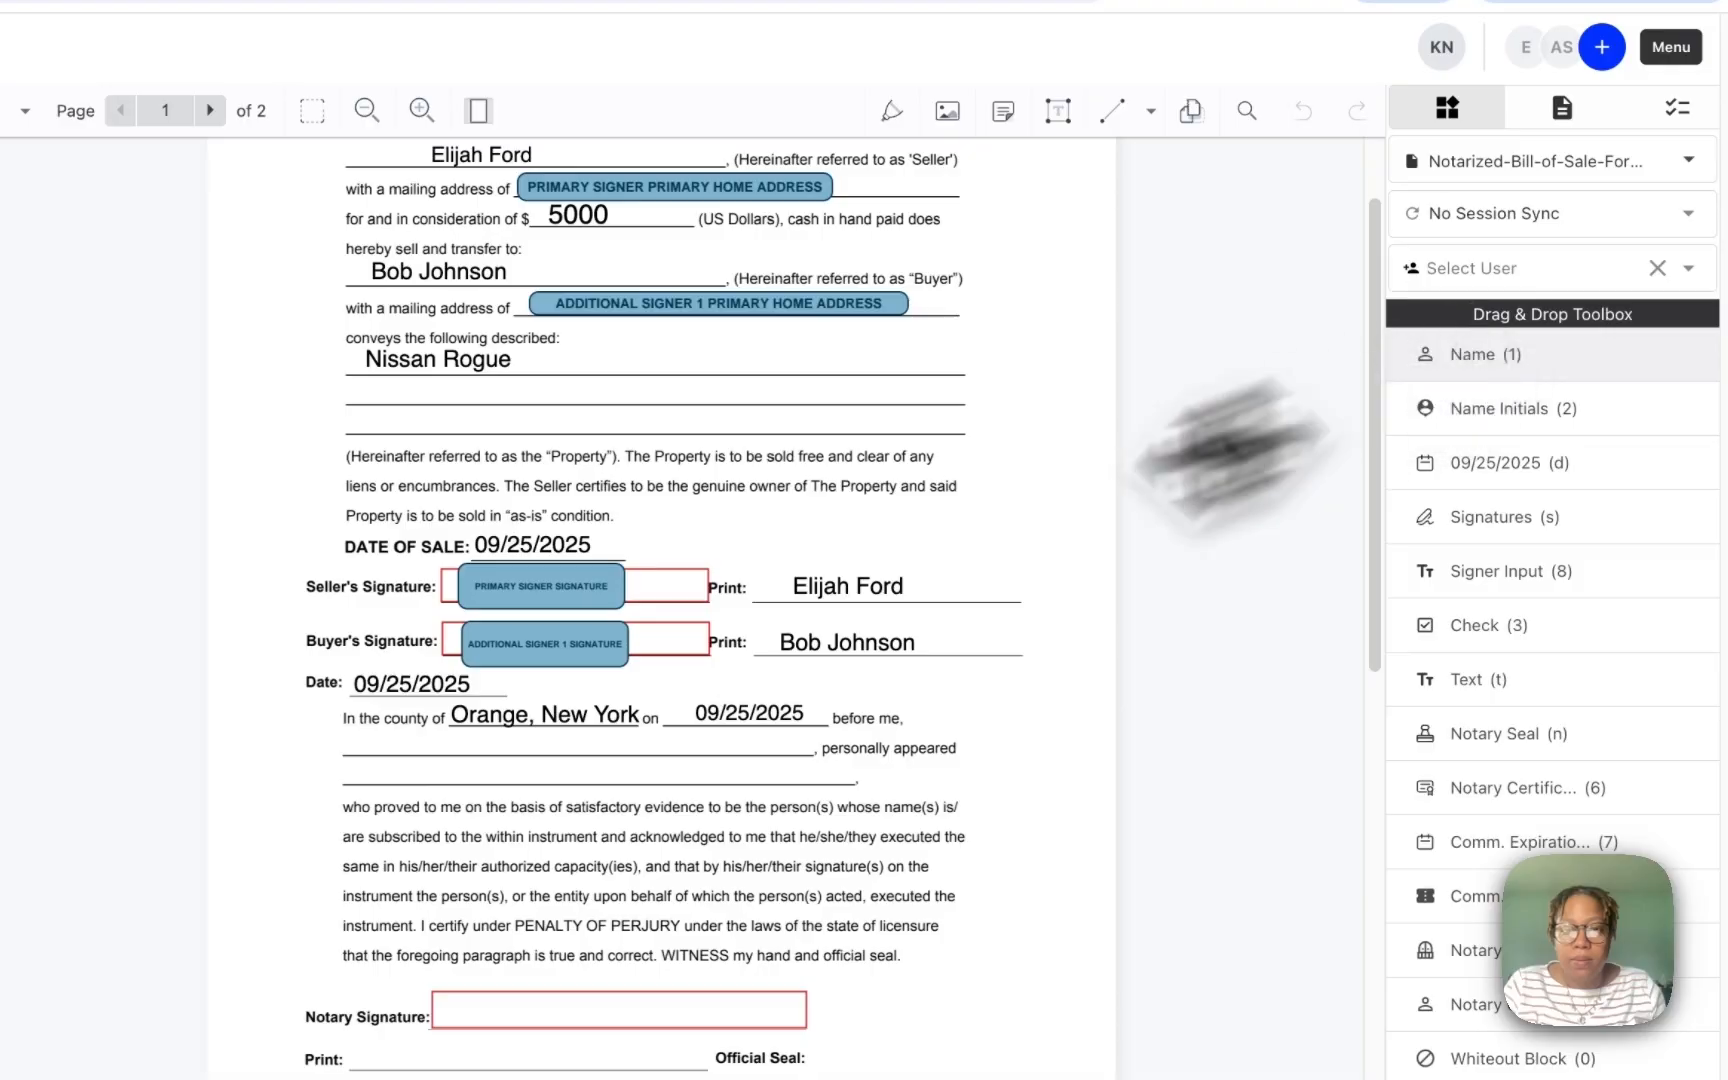
Step: Put the notary's name field on the 'before me' line and append ', Notary Public'
{"action": "left_click_drag", "start_coordinate": [1230, 450], "coordinate": [494, 791]}
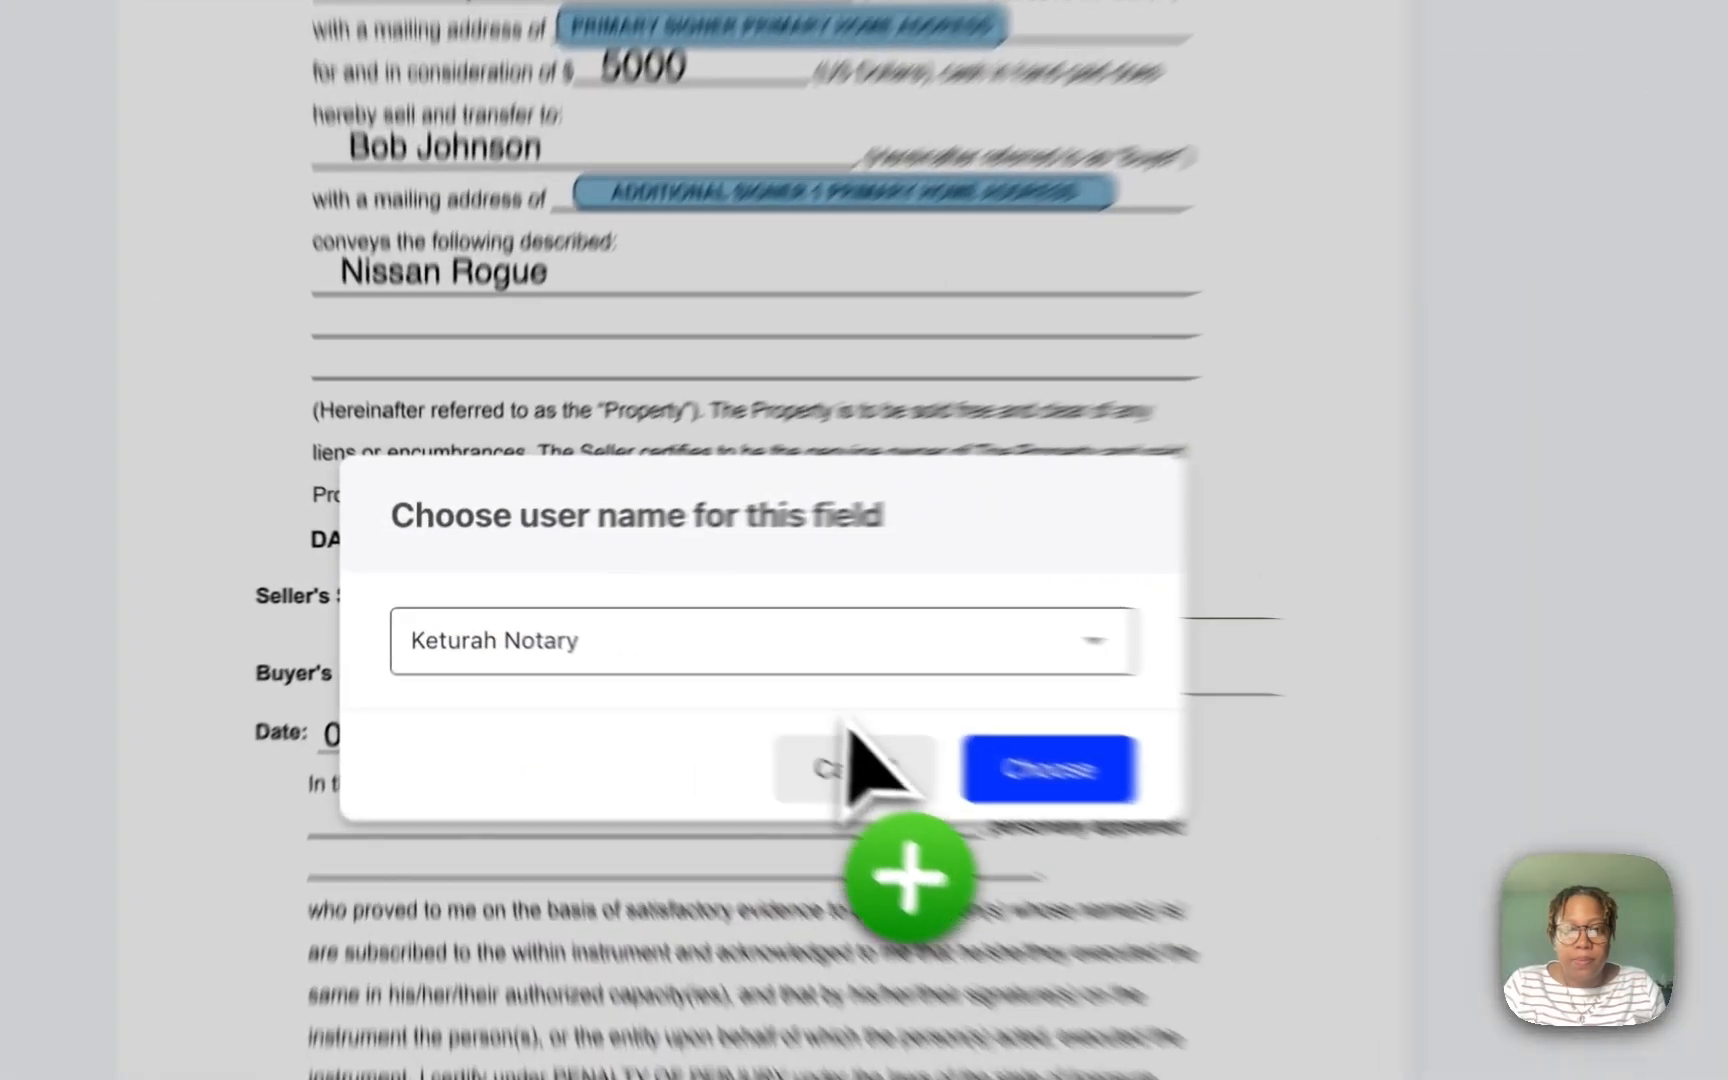
{"action": "left_click", "coordinate": [1030, 763]}
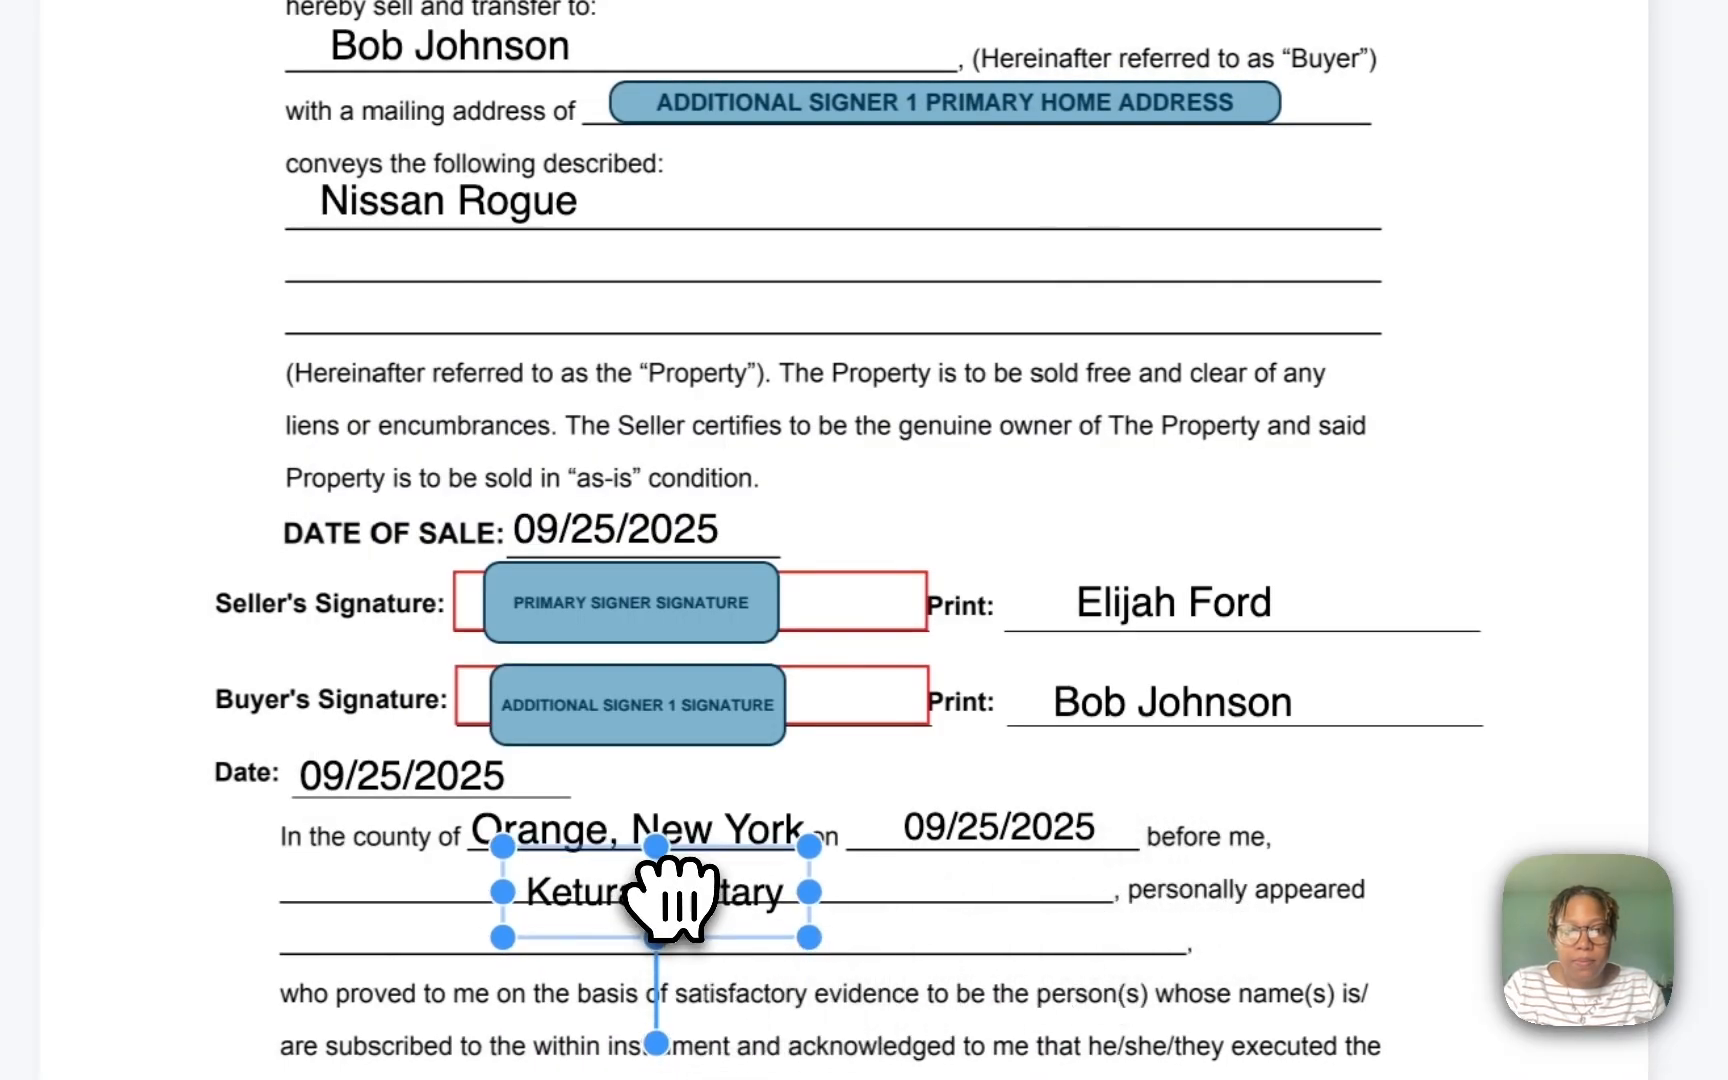
{"action": "left_click_drag", "start_coordinate": [672, 898], "coordinate": [670, 893]}
{"action": "double_click", "coordinate": [733, 887]}
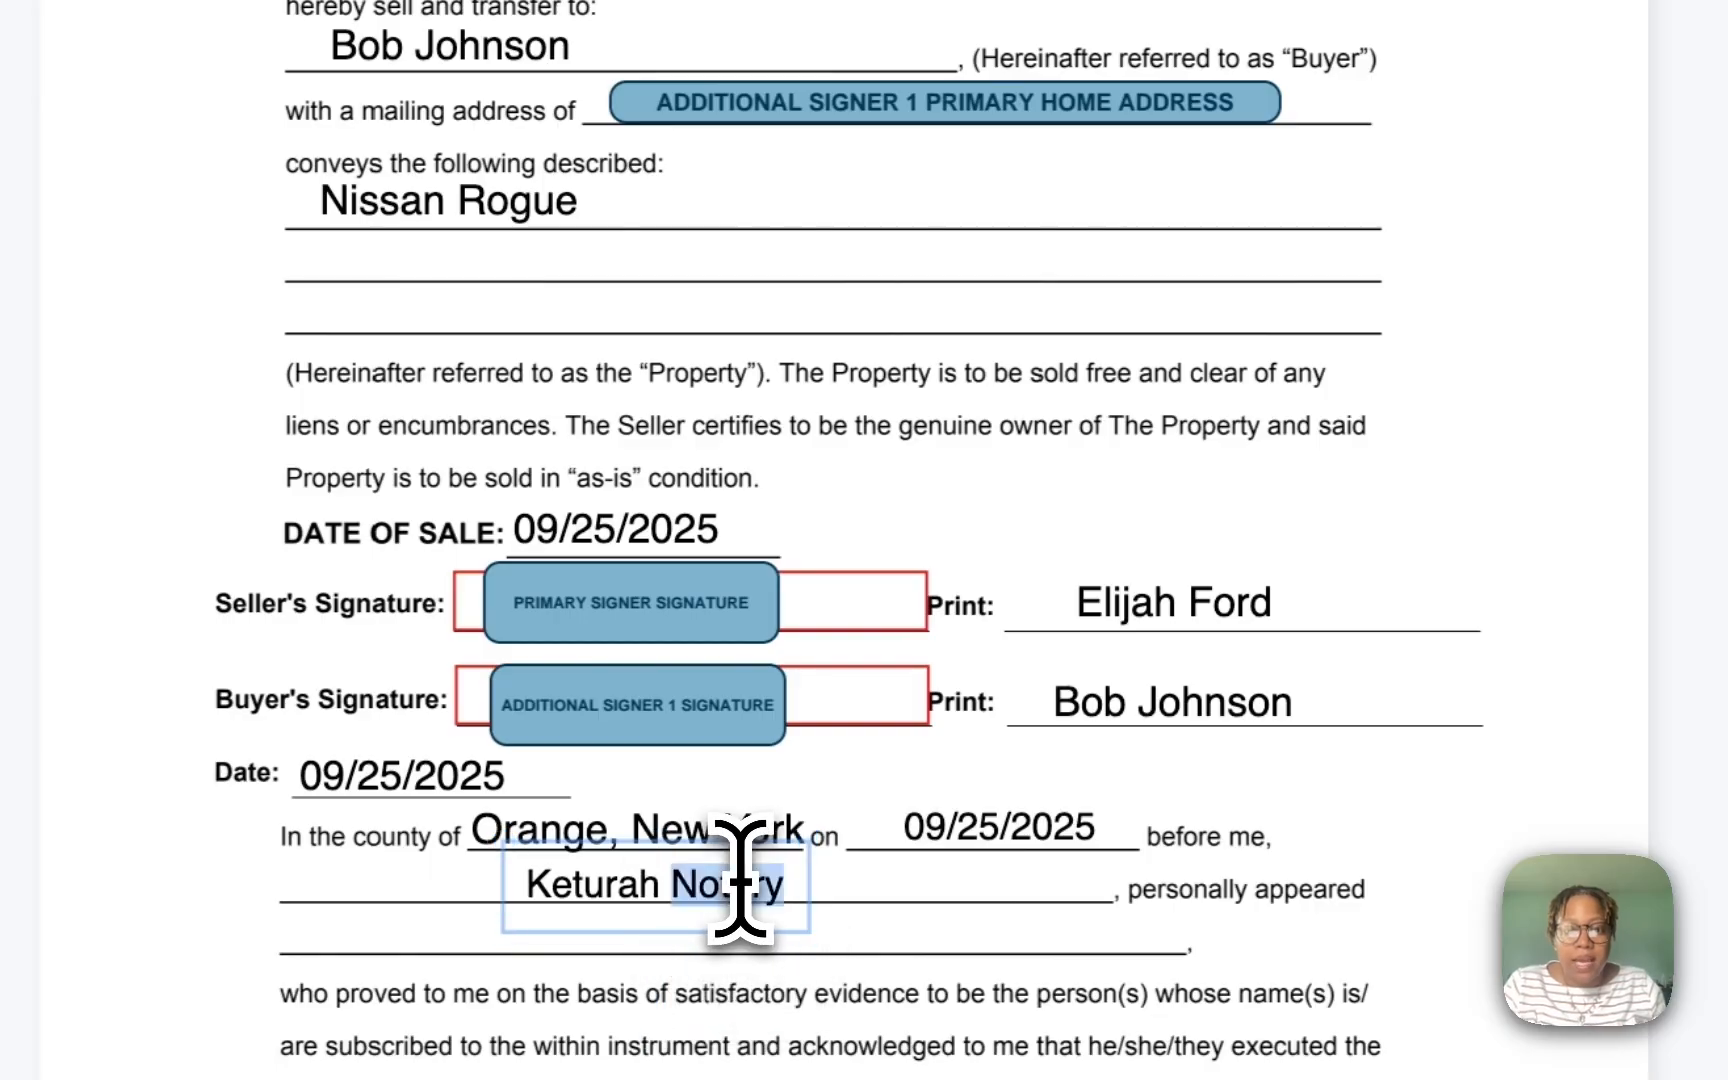
{"action": "left_click", "coordinate": [750, 887]}
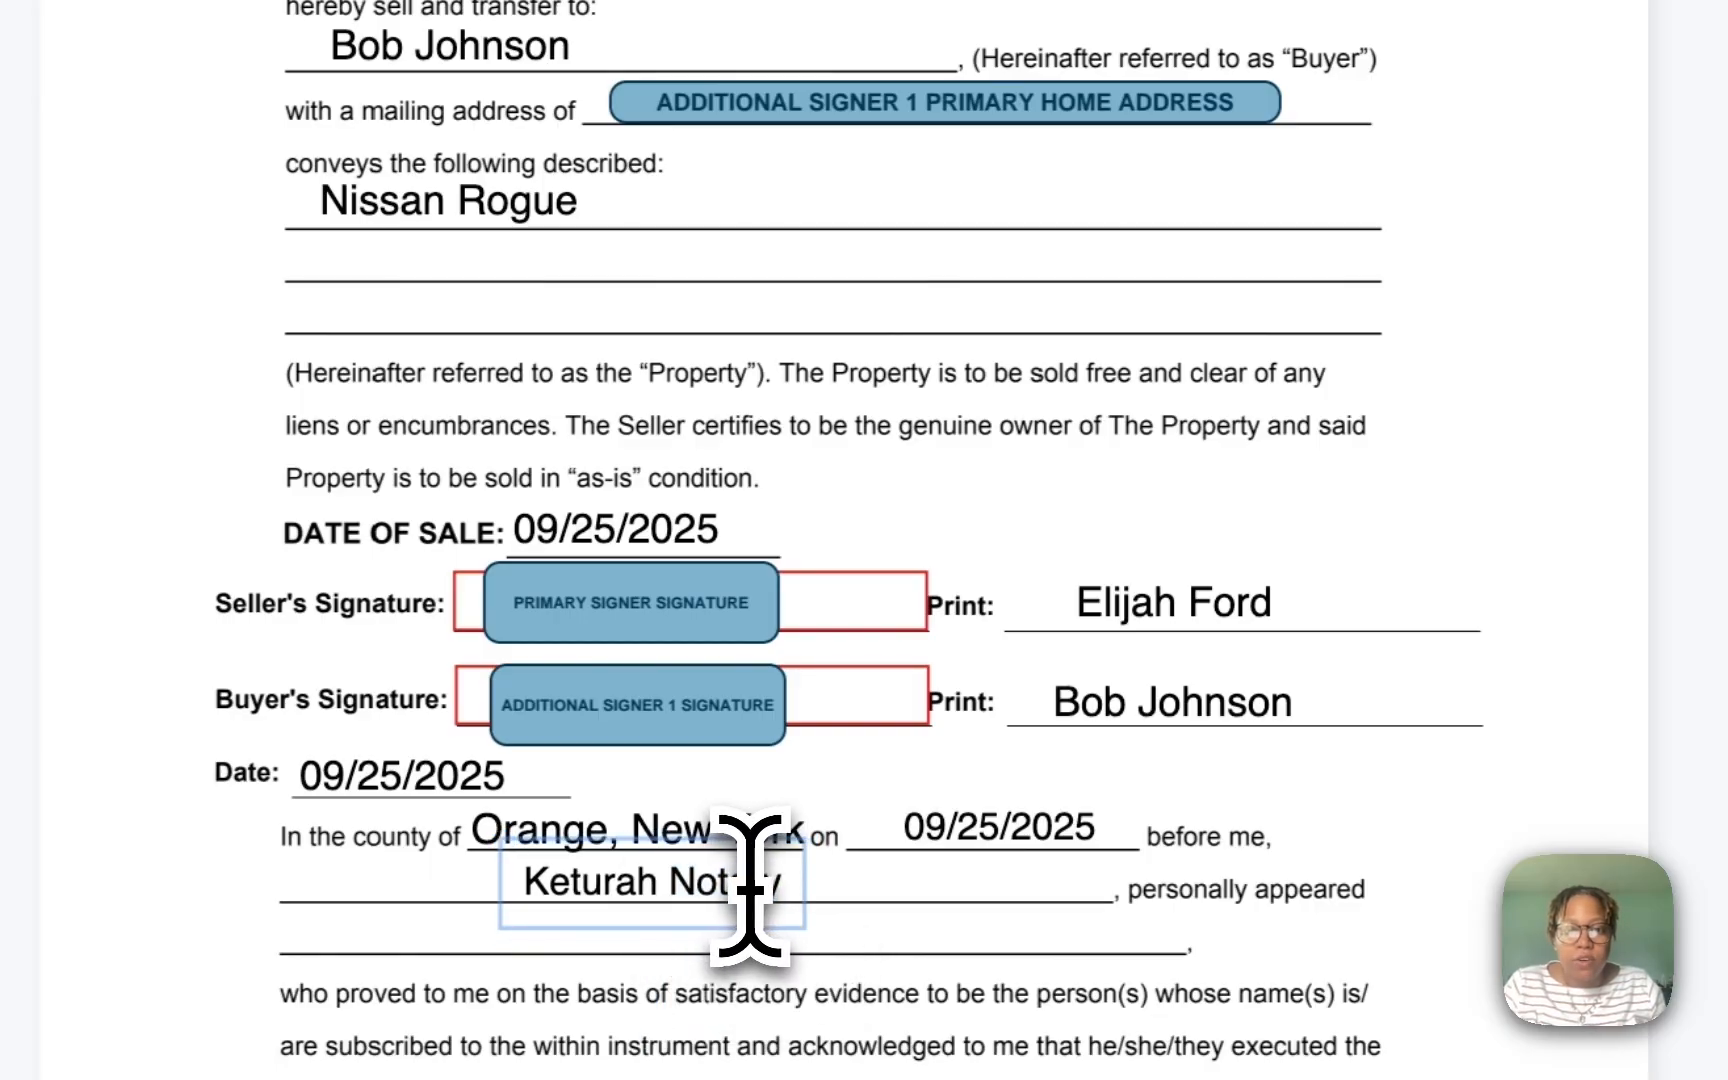
{"action": "type", "text": ","}
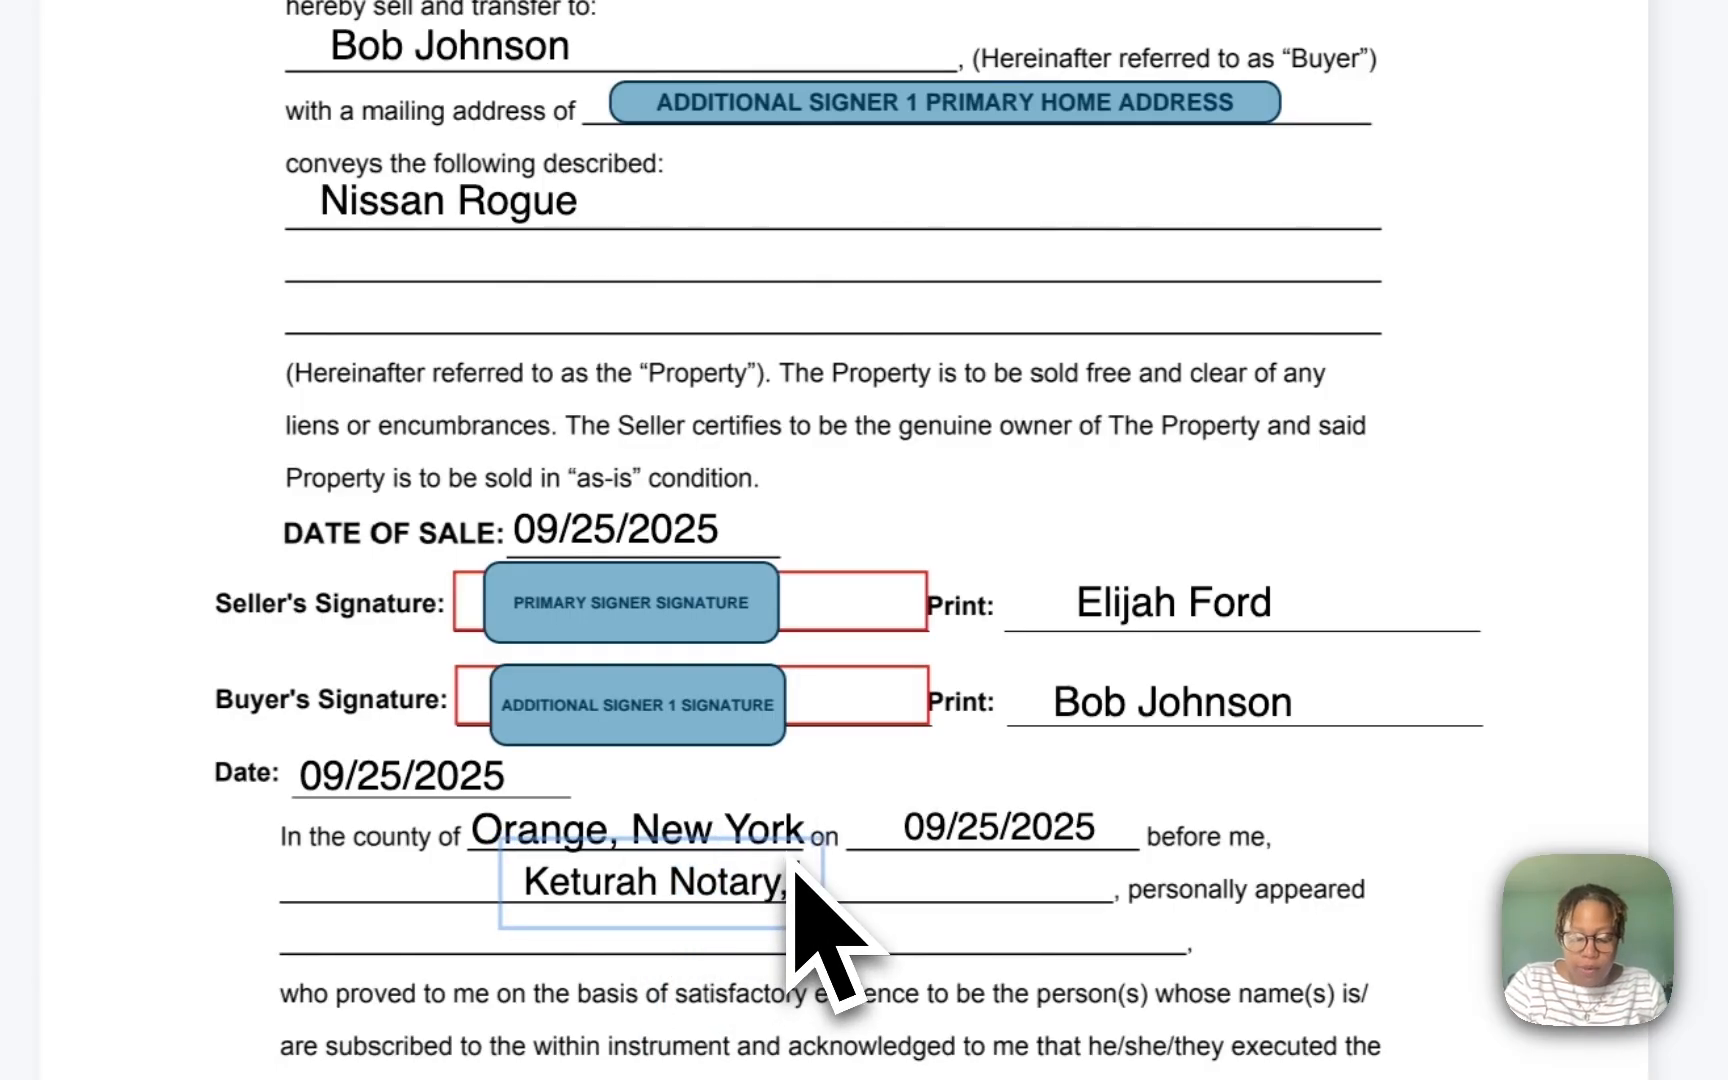
{"action": "type", "text": " Notary Public"}
{"action": "left_click", "coordinate": [1490, 818]}
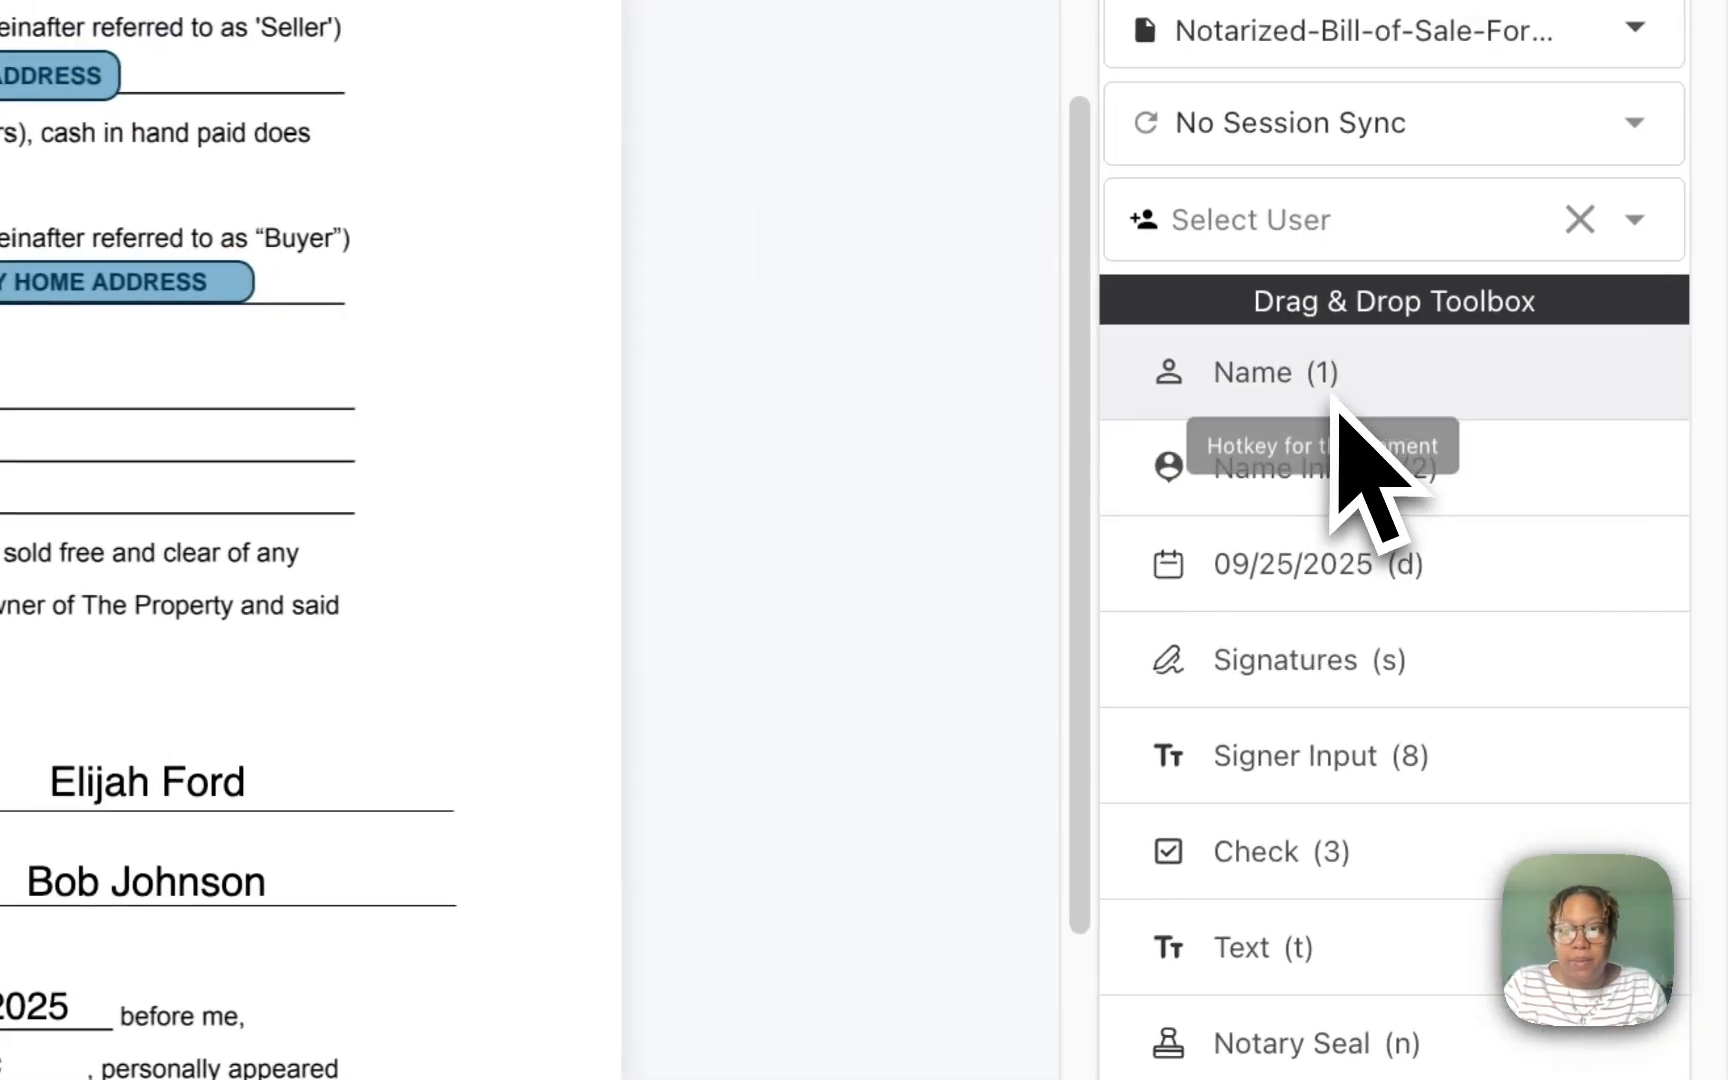
{"action": "left_click_drag", "start_coordinate": [1335, 395], "coordinate": [455, 680]}
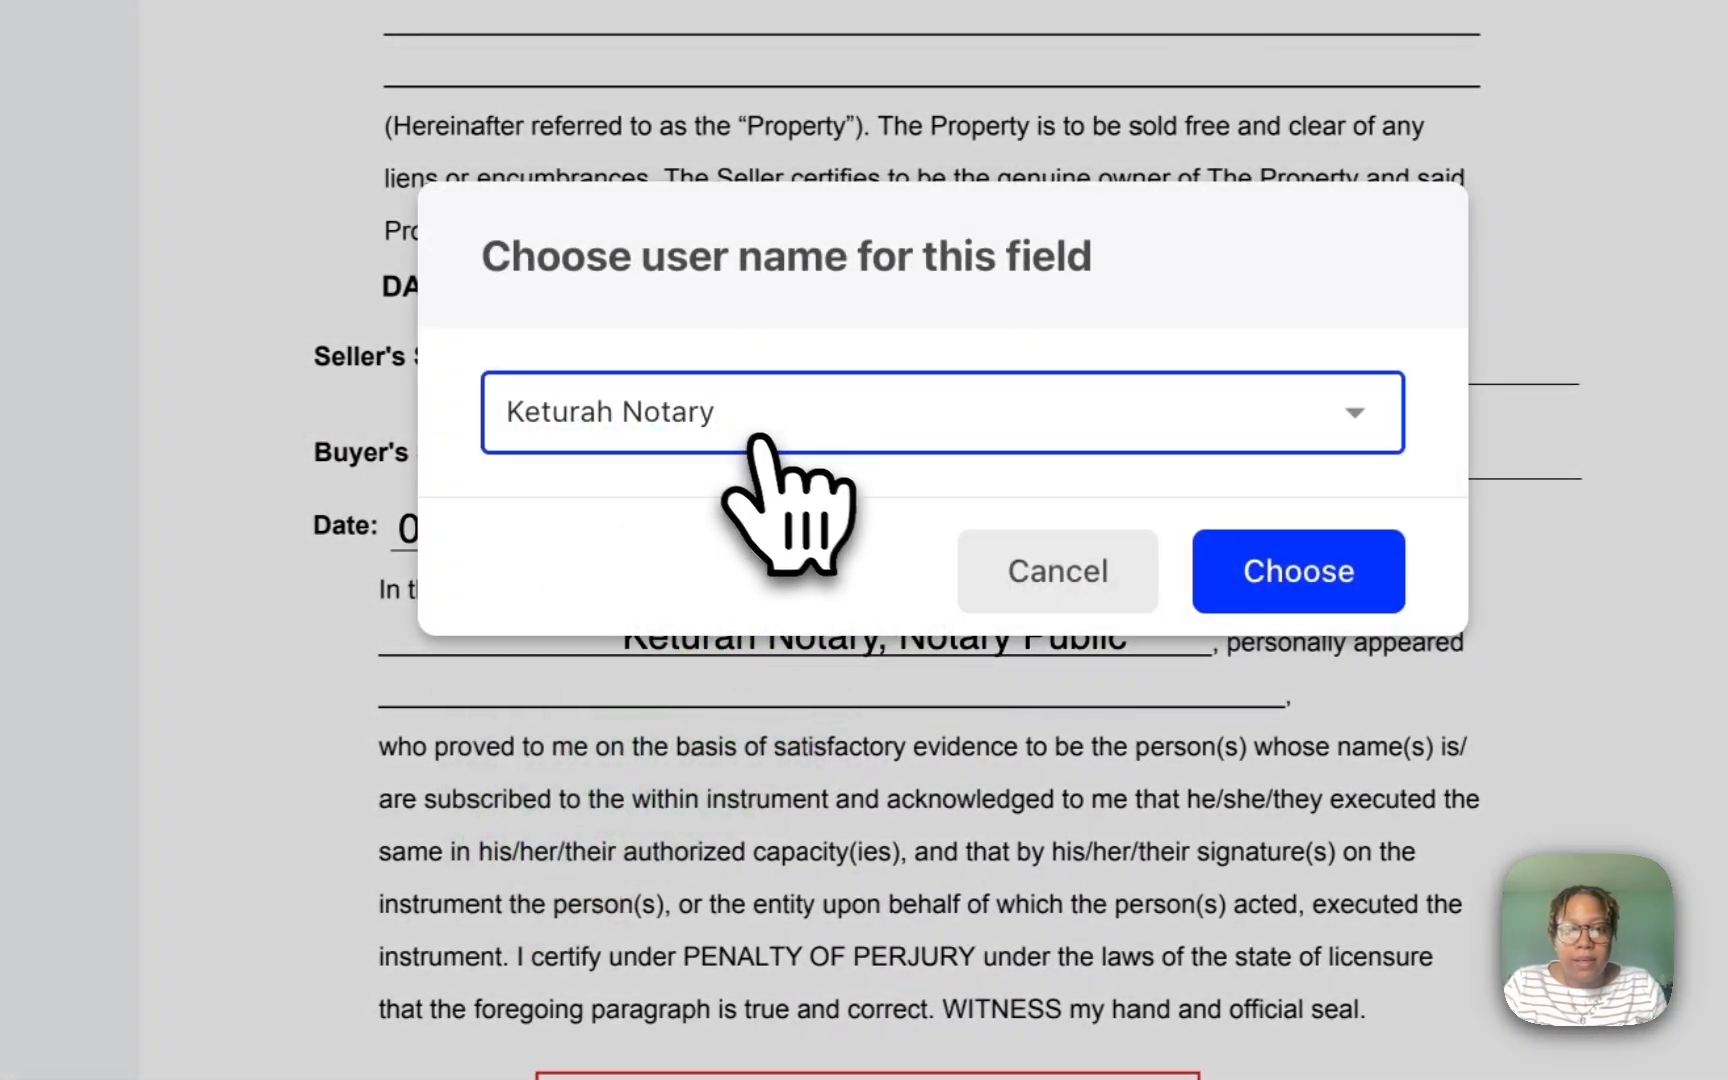
Step: Add the seller's name field, then a text box with 'and' plus the buyer's name
{"action": "left_click", "coordinate": [915, 440]}
{"action": "left_click", "coordinate": [660, 487]}
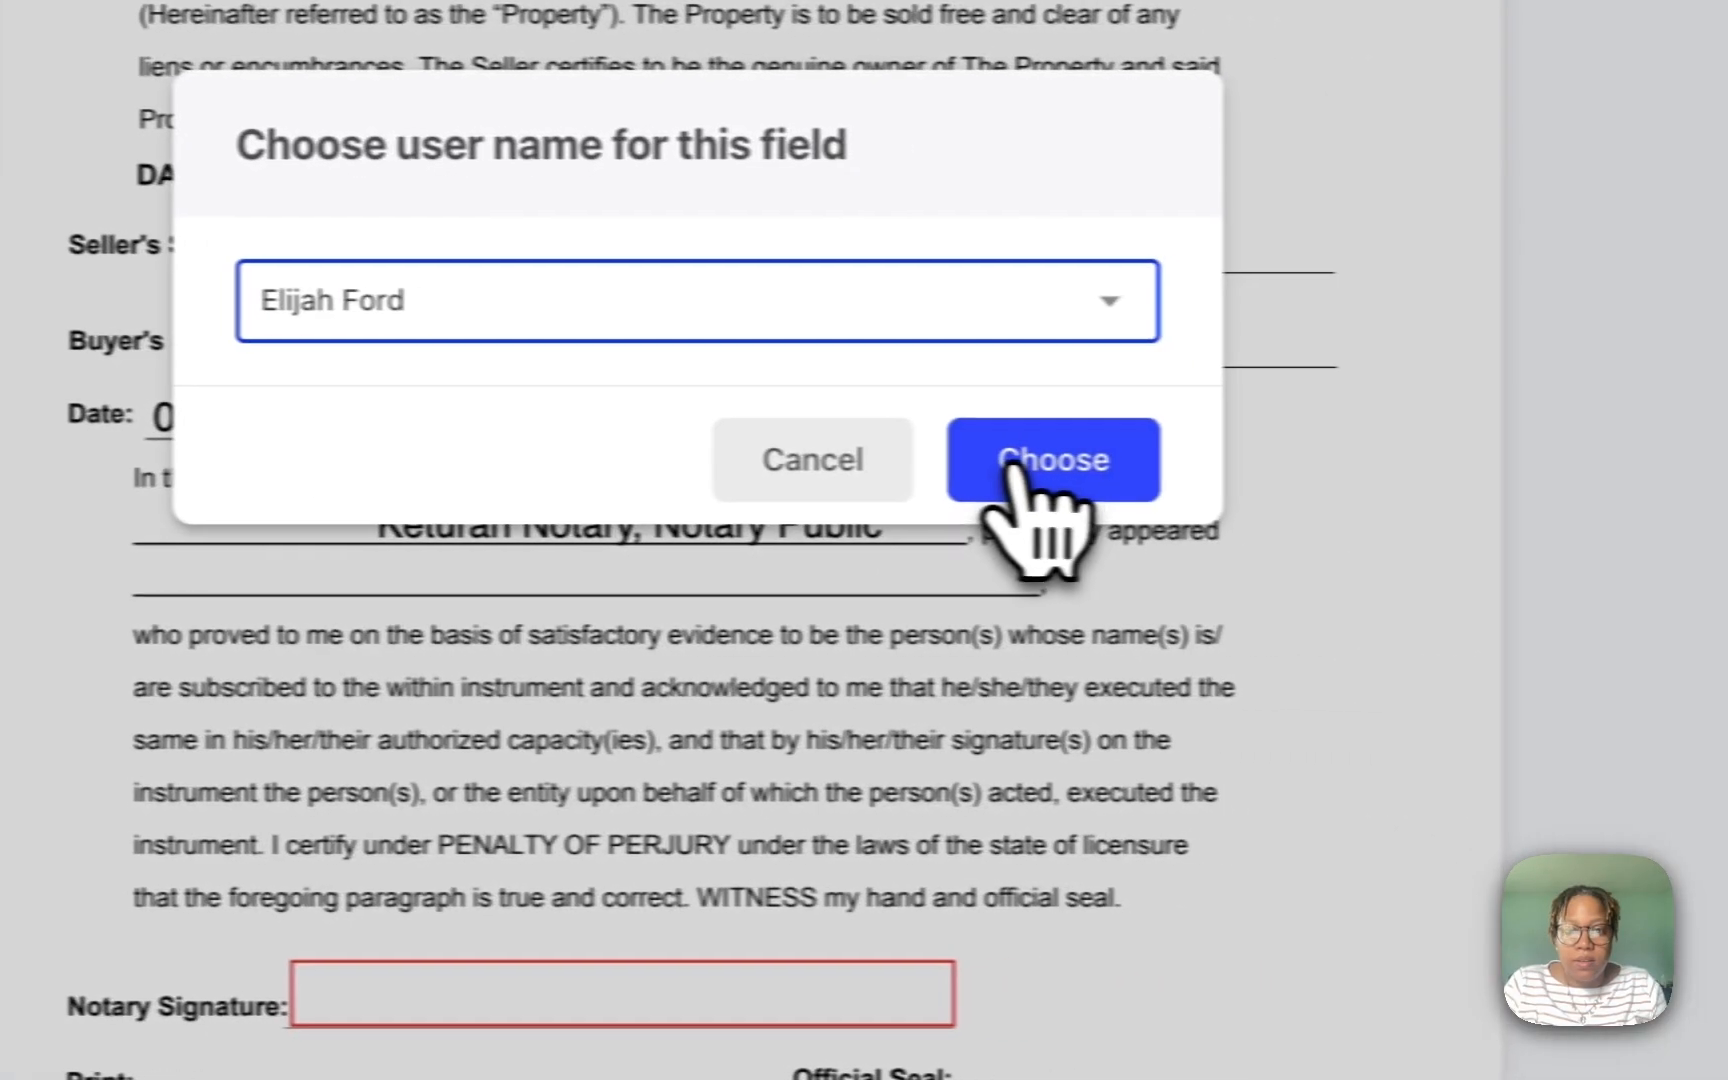
{"action": "left_click", "coordinate": [1010, 462]}
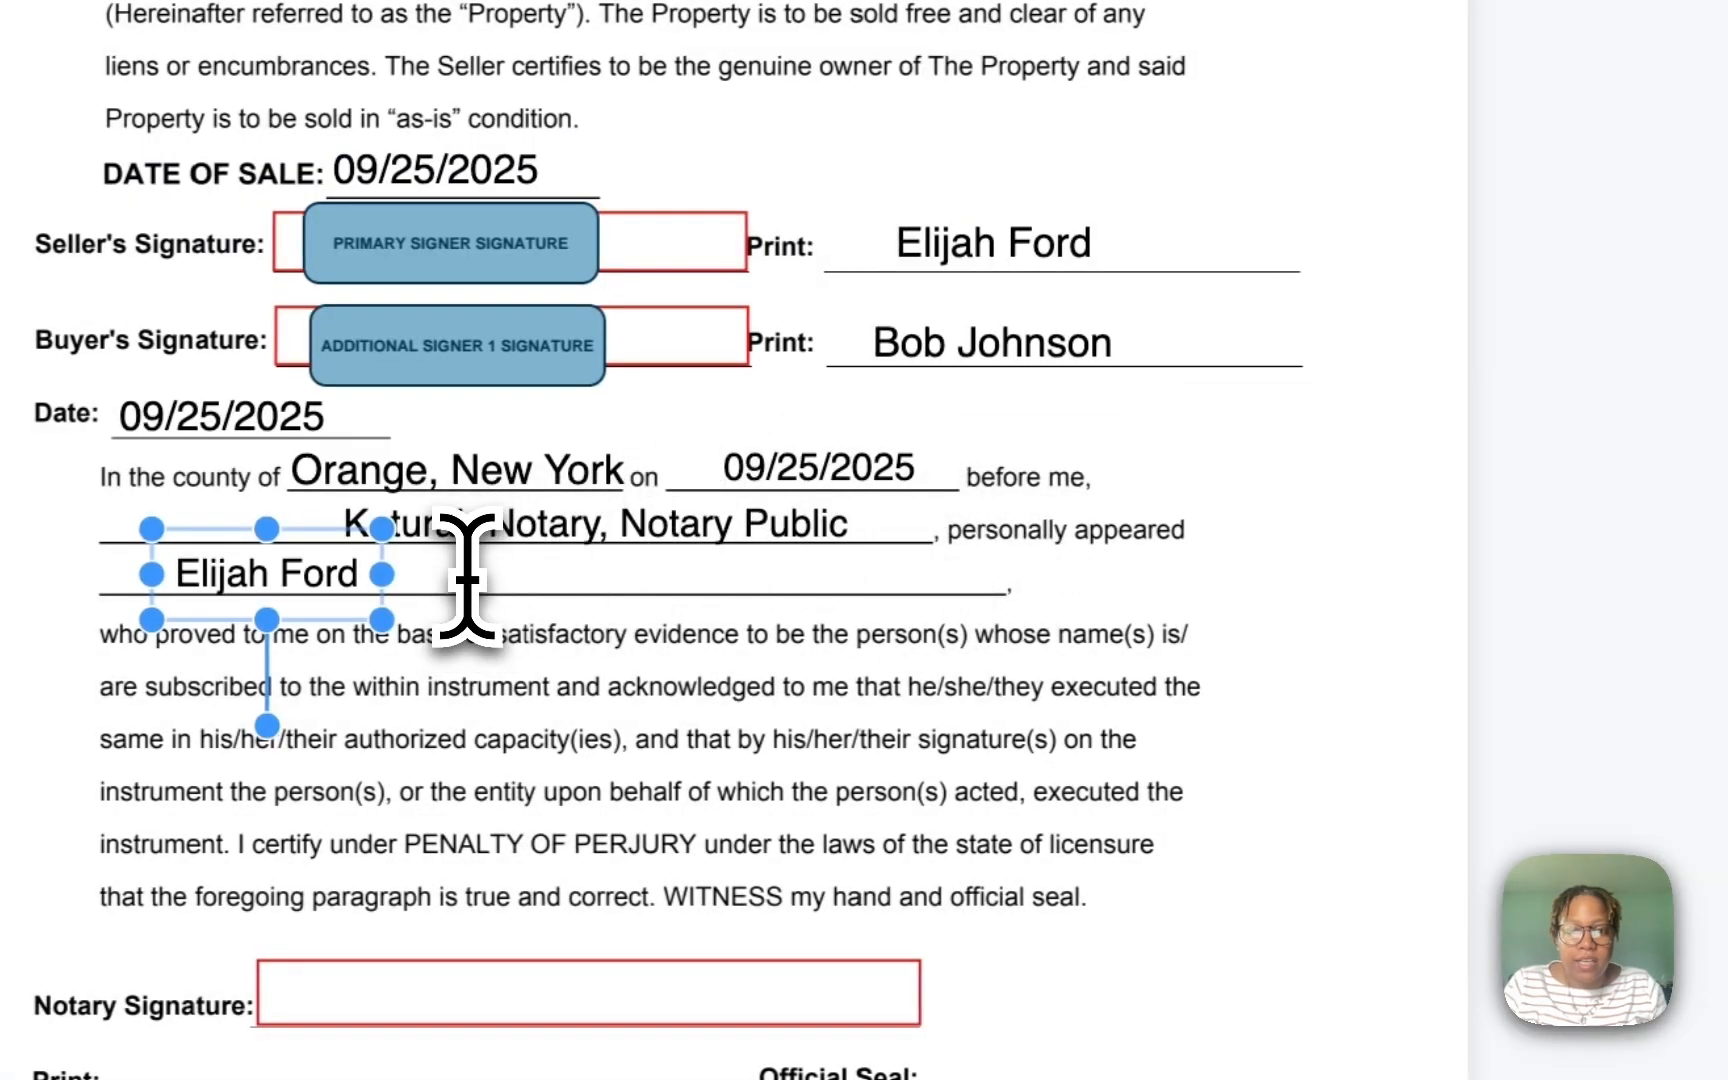
{"action": "left_click", "coordinate": [497, 580]}
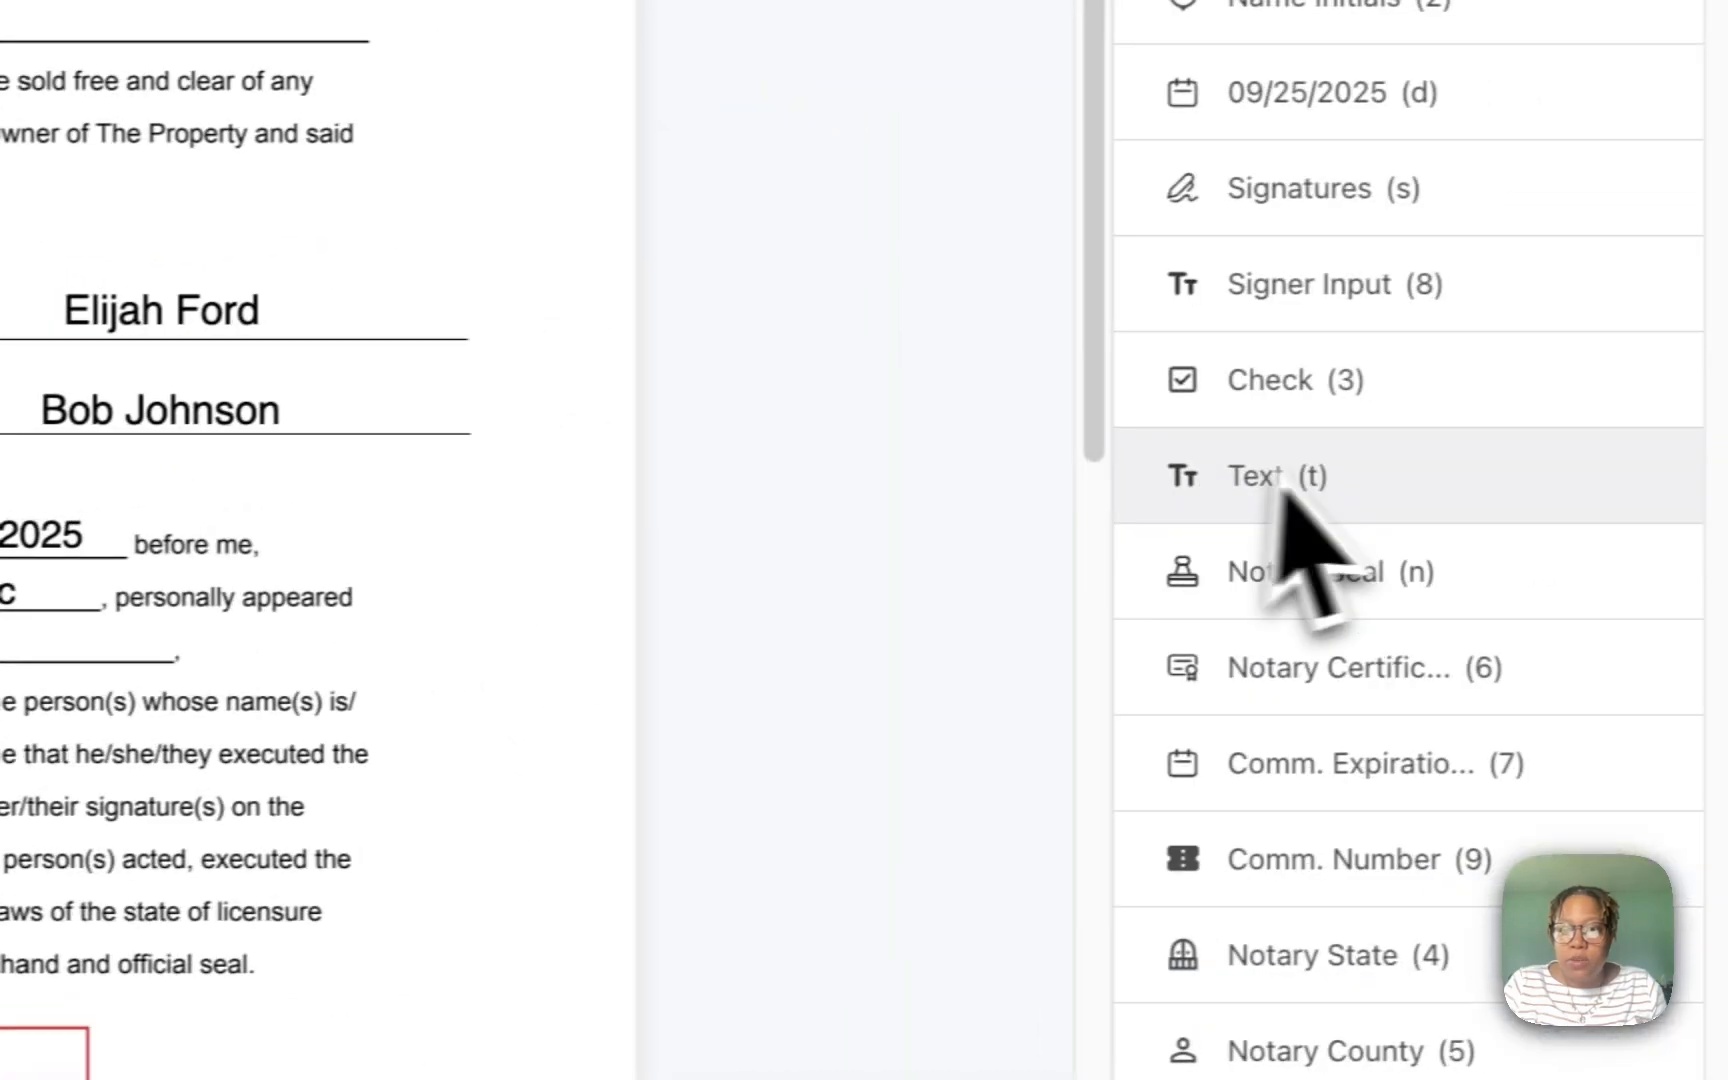
{"action": "left_click_drag", "start_coordinate": [1284, 494], "coordinate": [371, 548]}
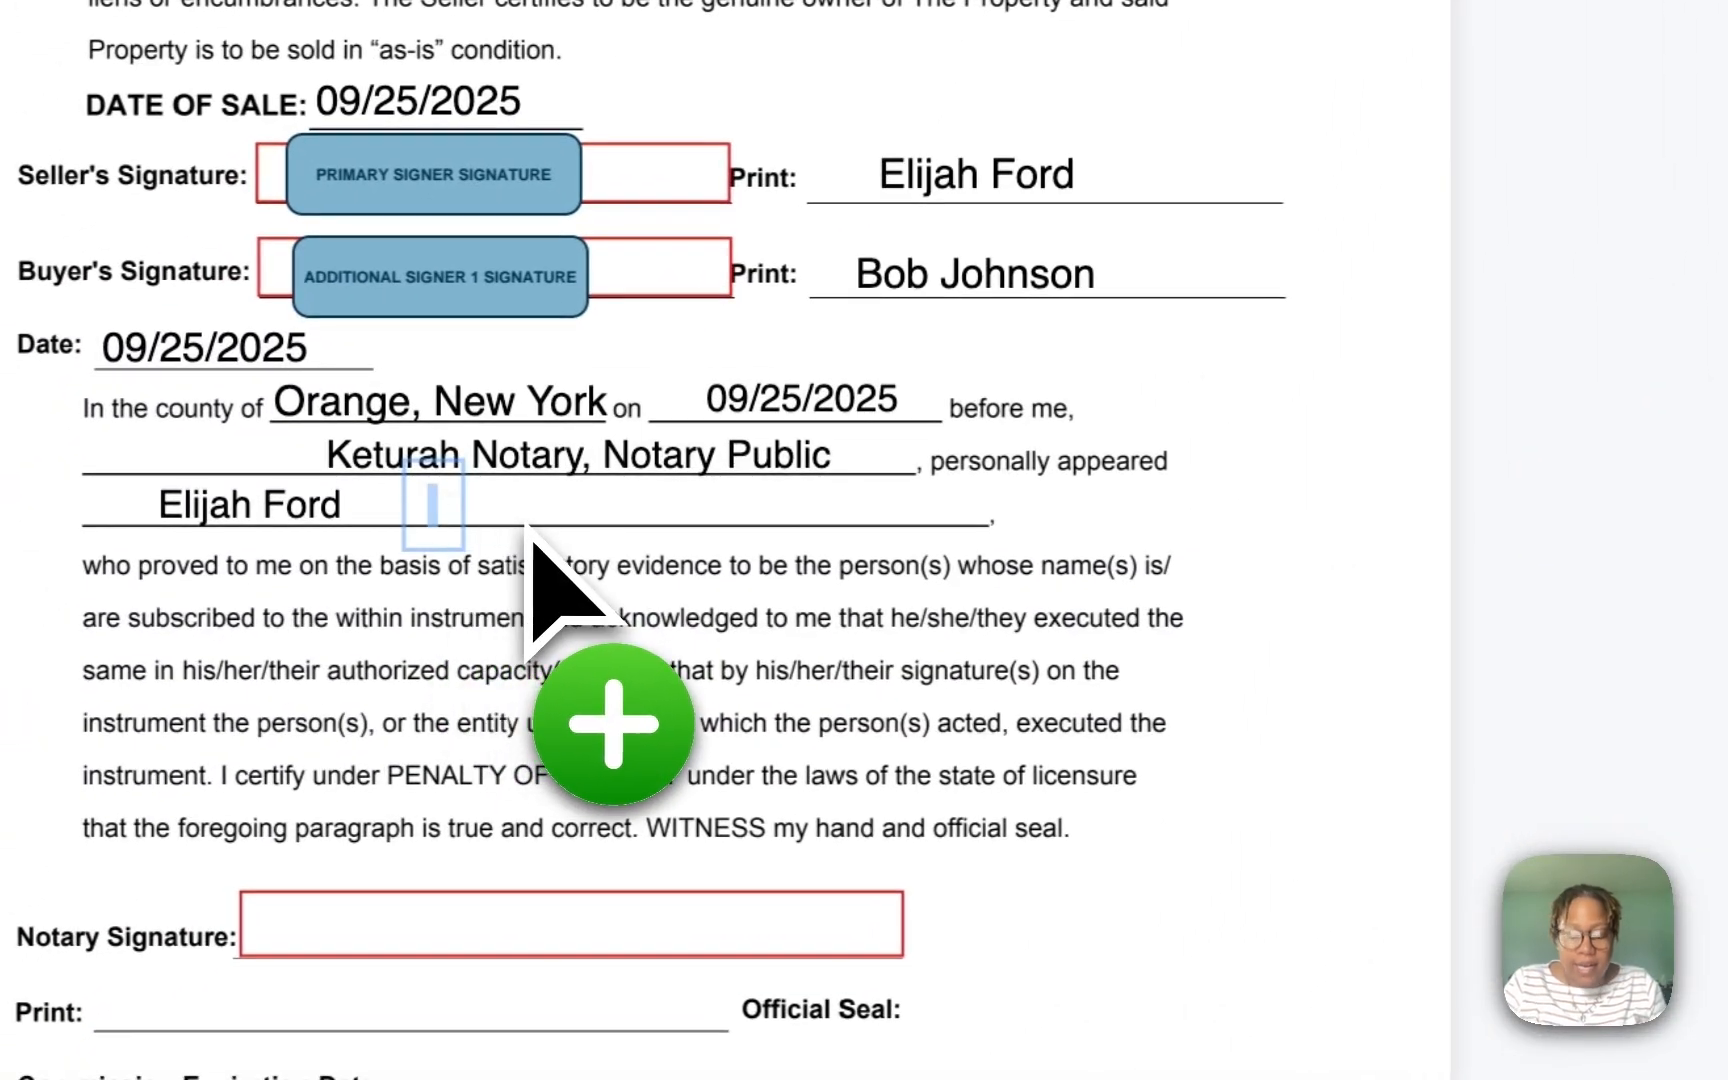
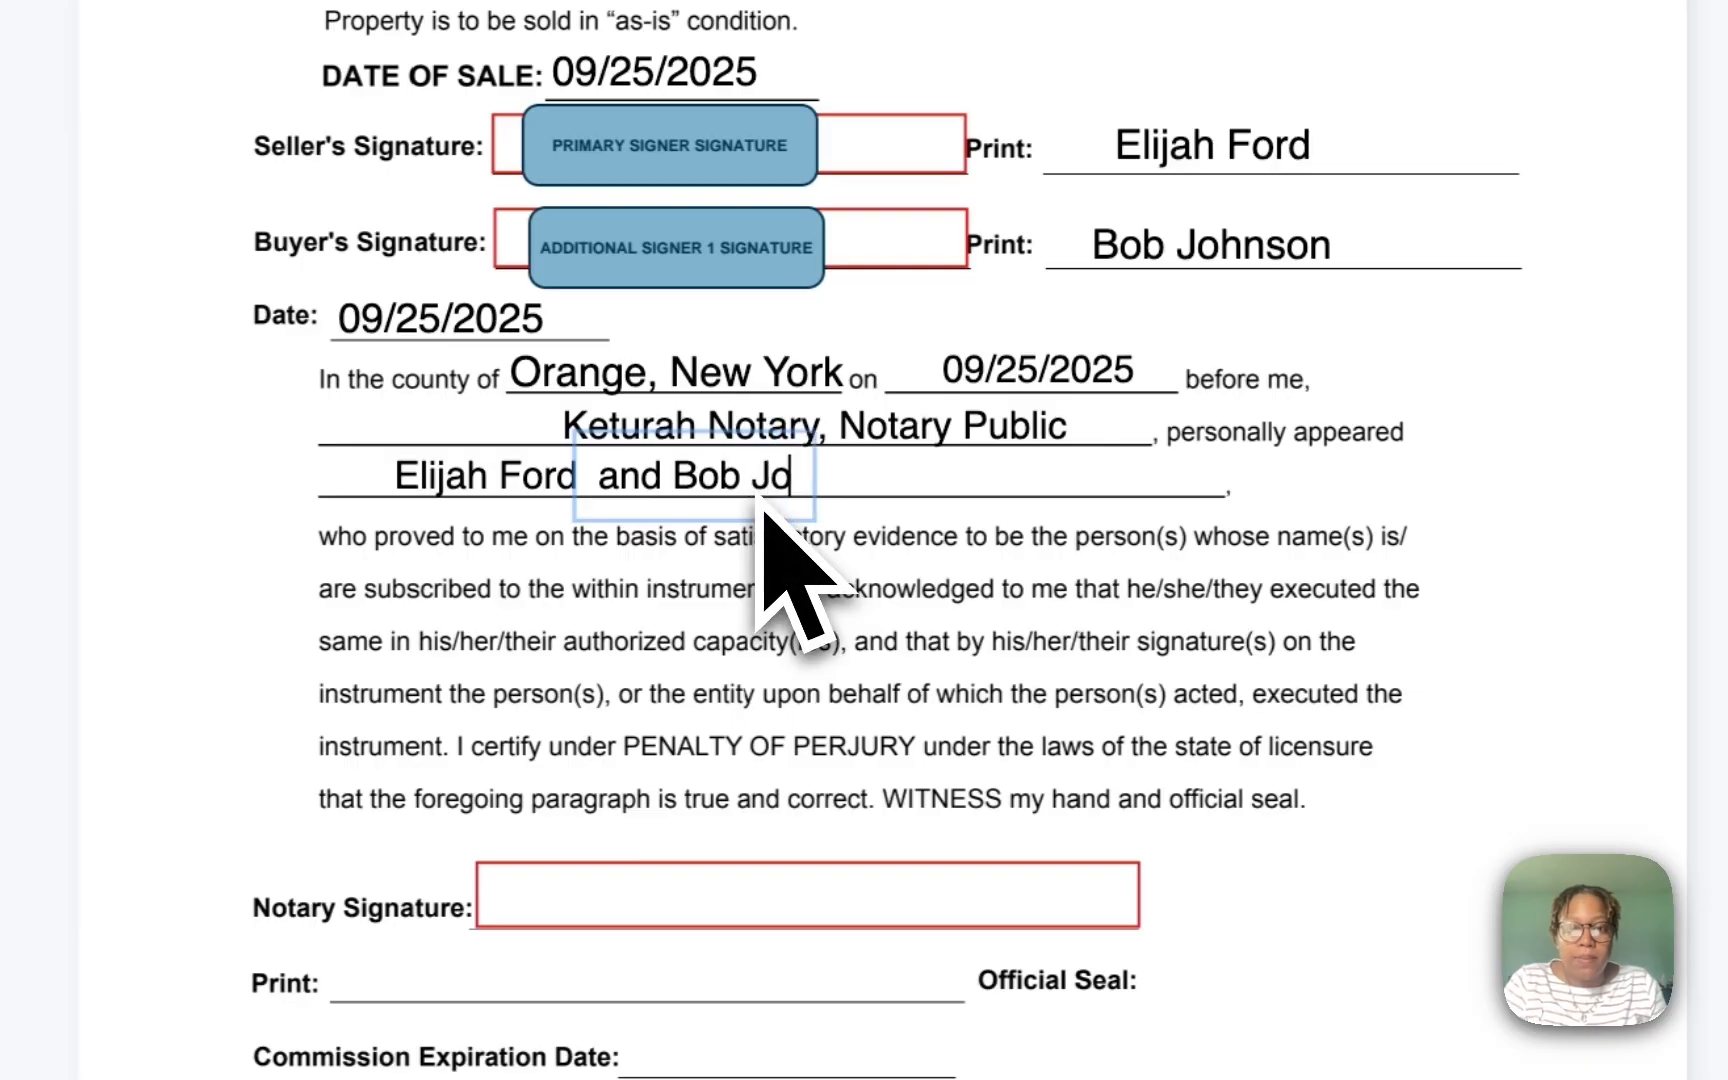
{"action": "left_click", "coordinate": [1003, 579]}
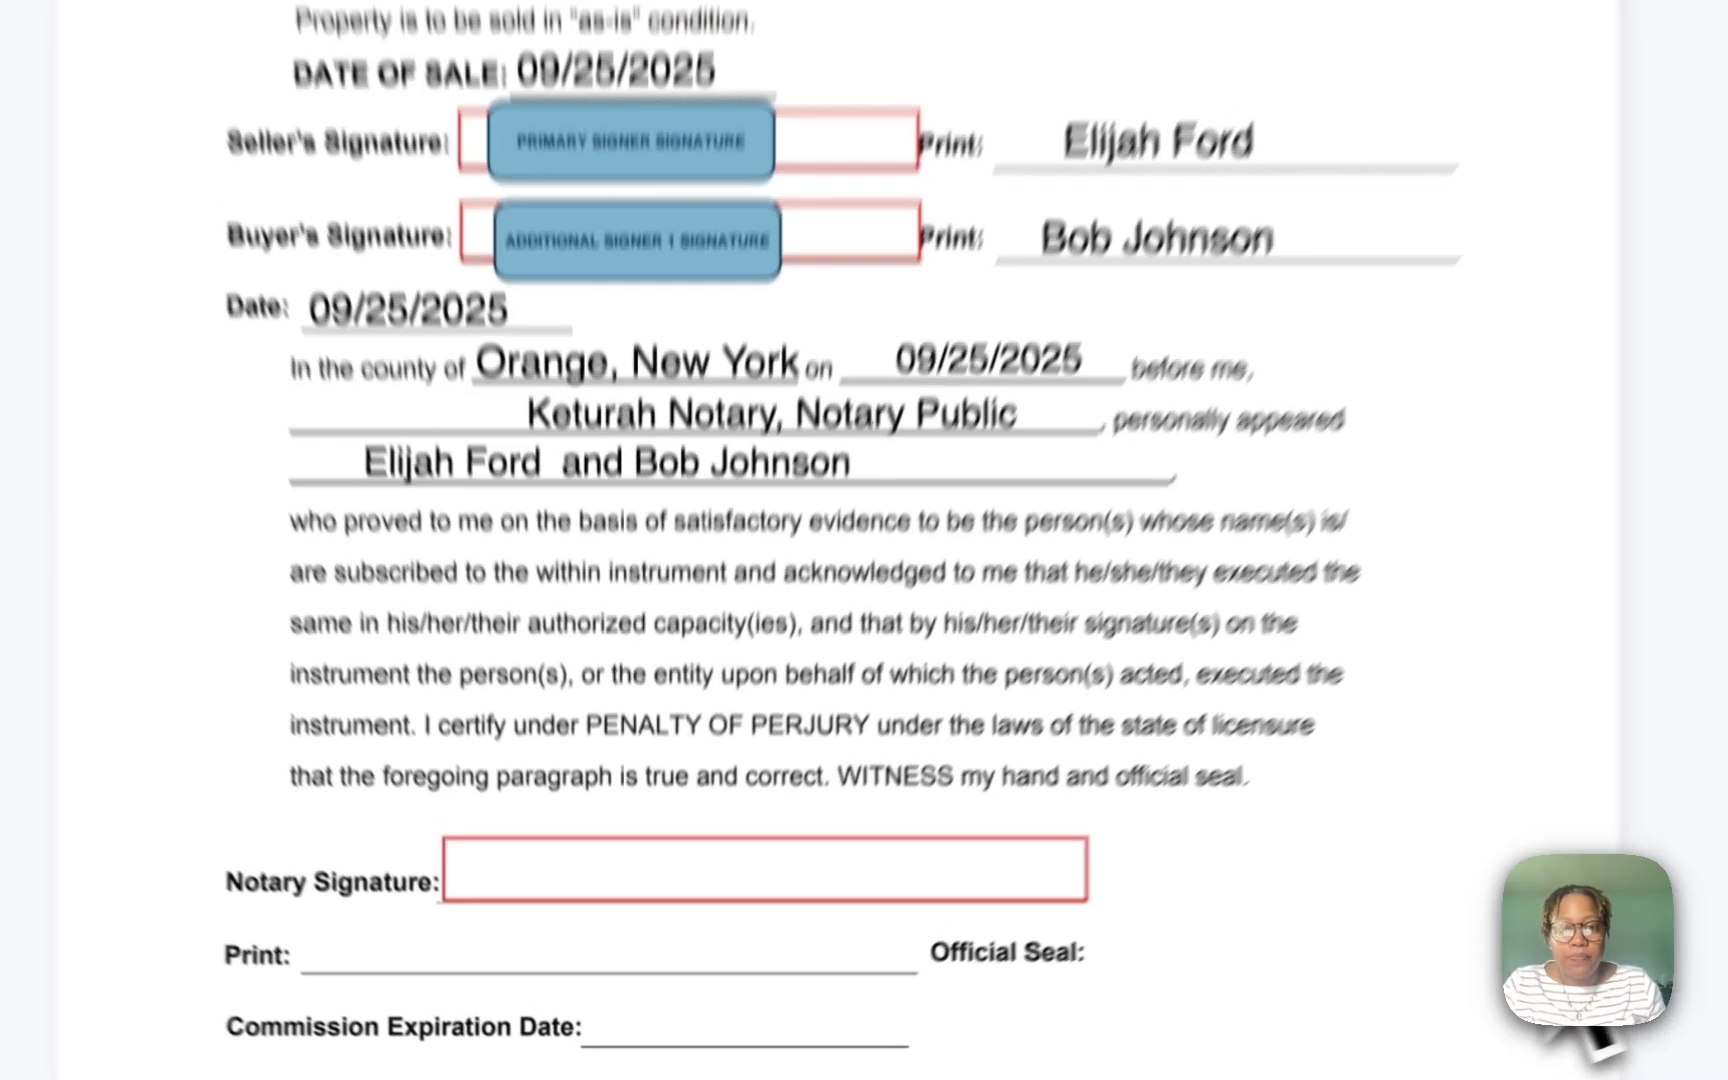
Step: Adopt the notary's blue cursive signature with e-sign consent and place it in the Notary Signature box
{"action": "left_click", "coordinate": [1690, 970]}
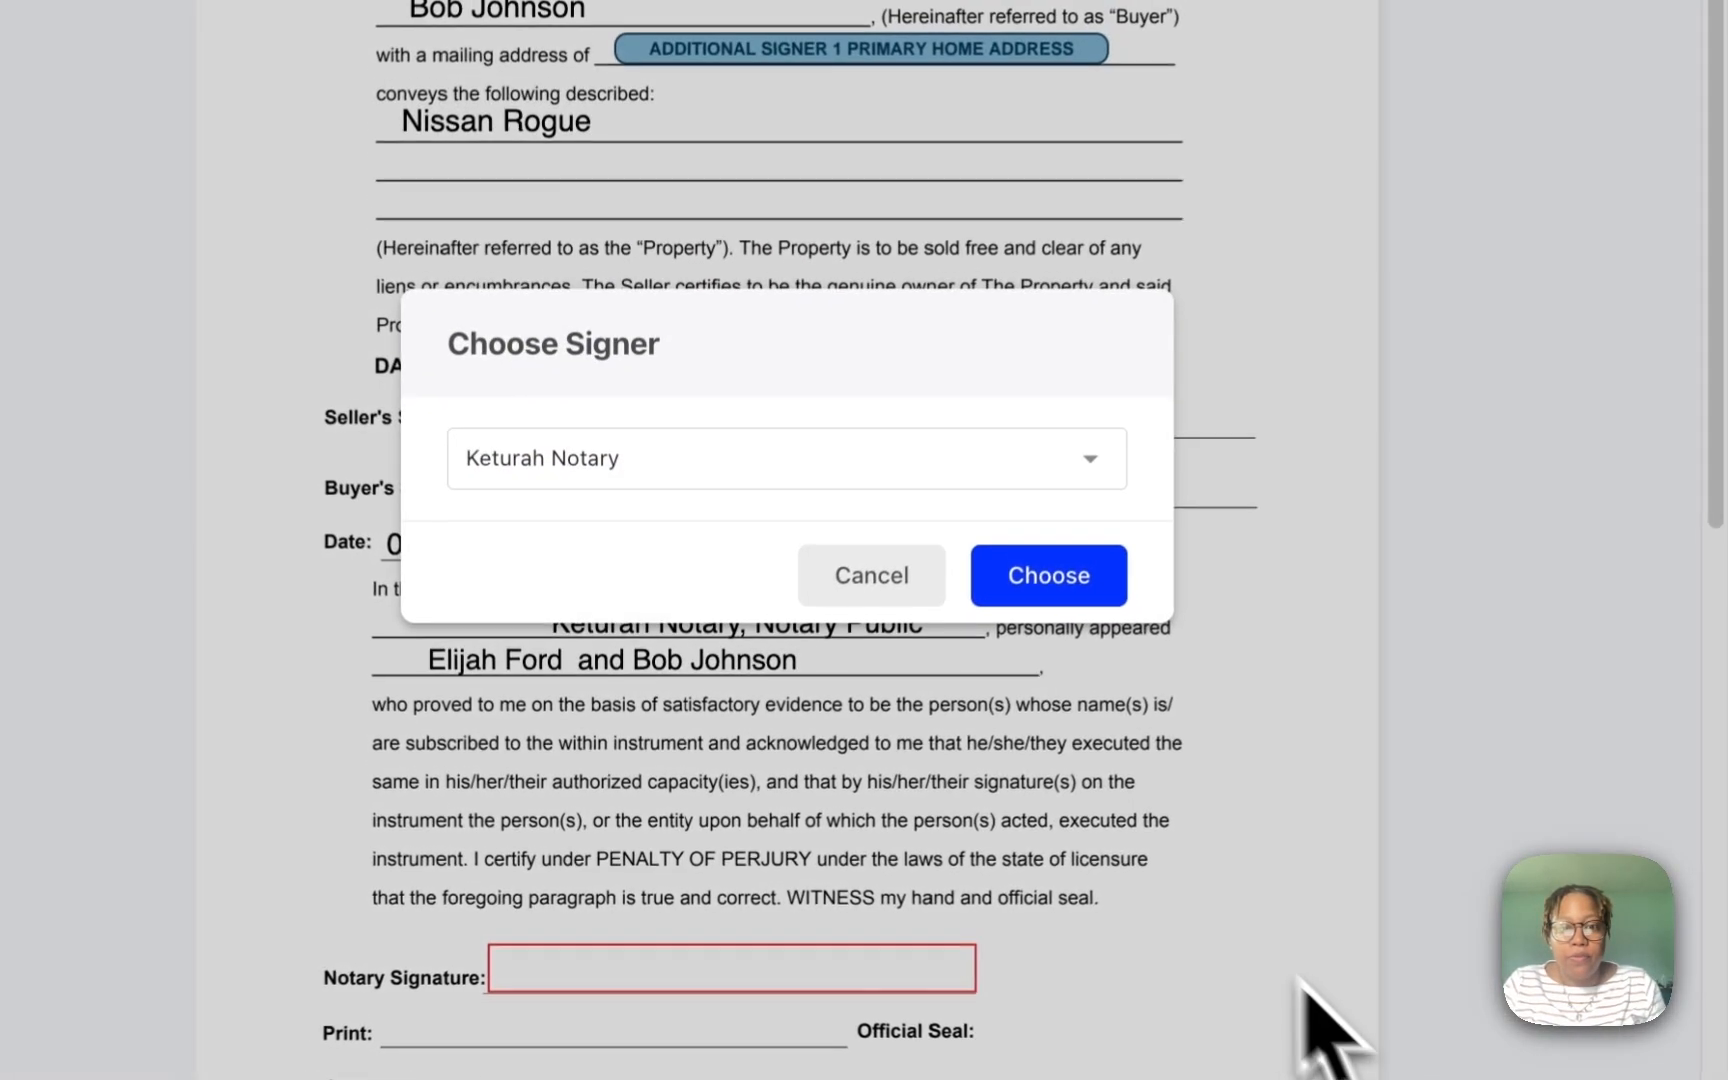
{"action": "left_click", "coordinate": [1001, 572]}
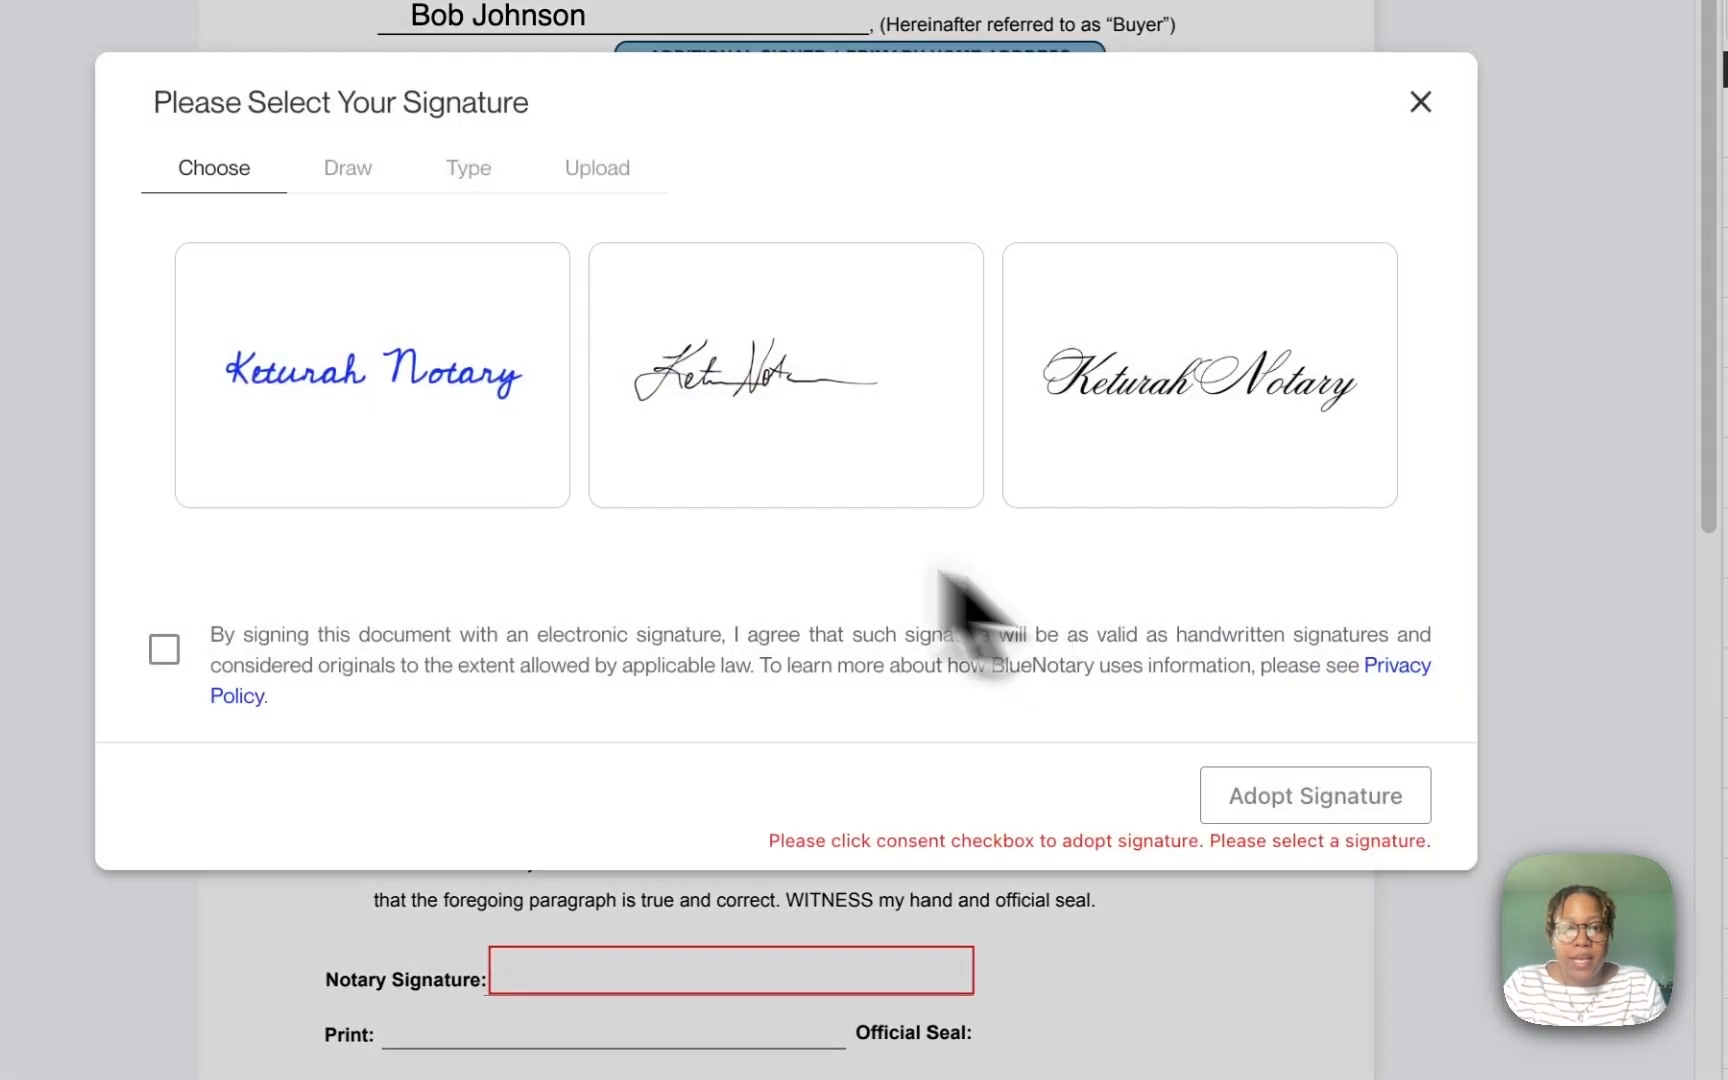
{"action": "left_click", "coordinate": [507, 465]}
{"action": "left_click", "coordinate": [164, 650]}
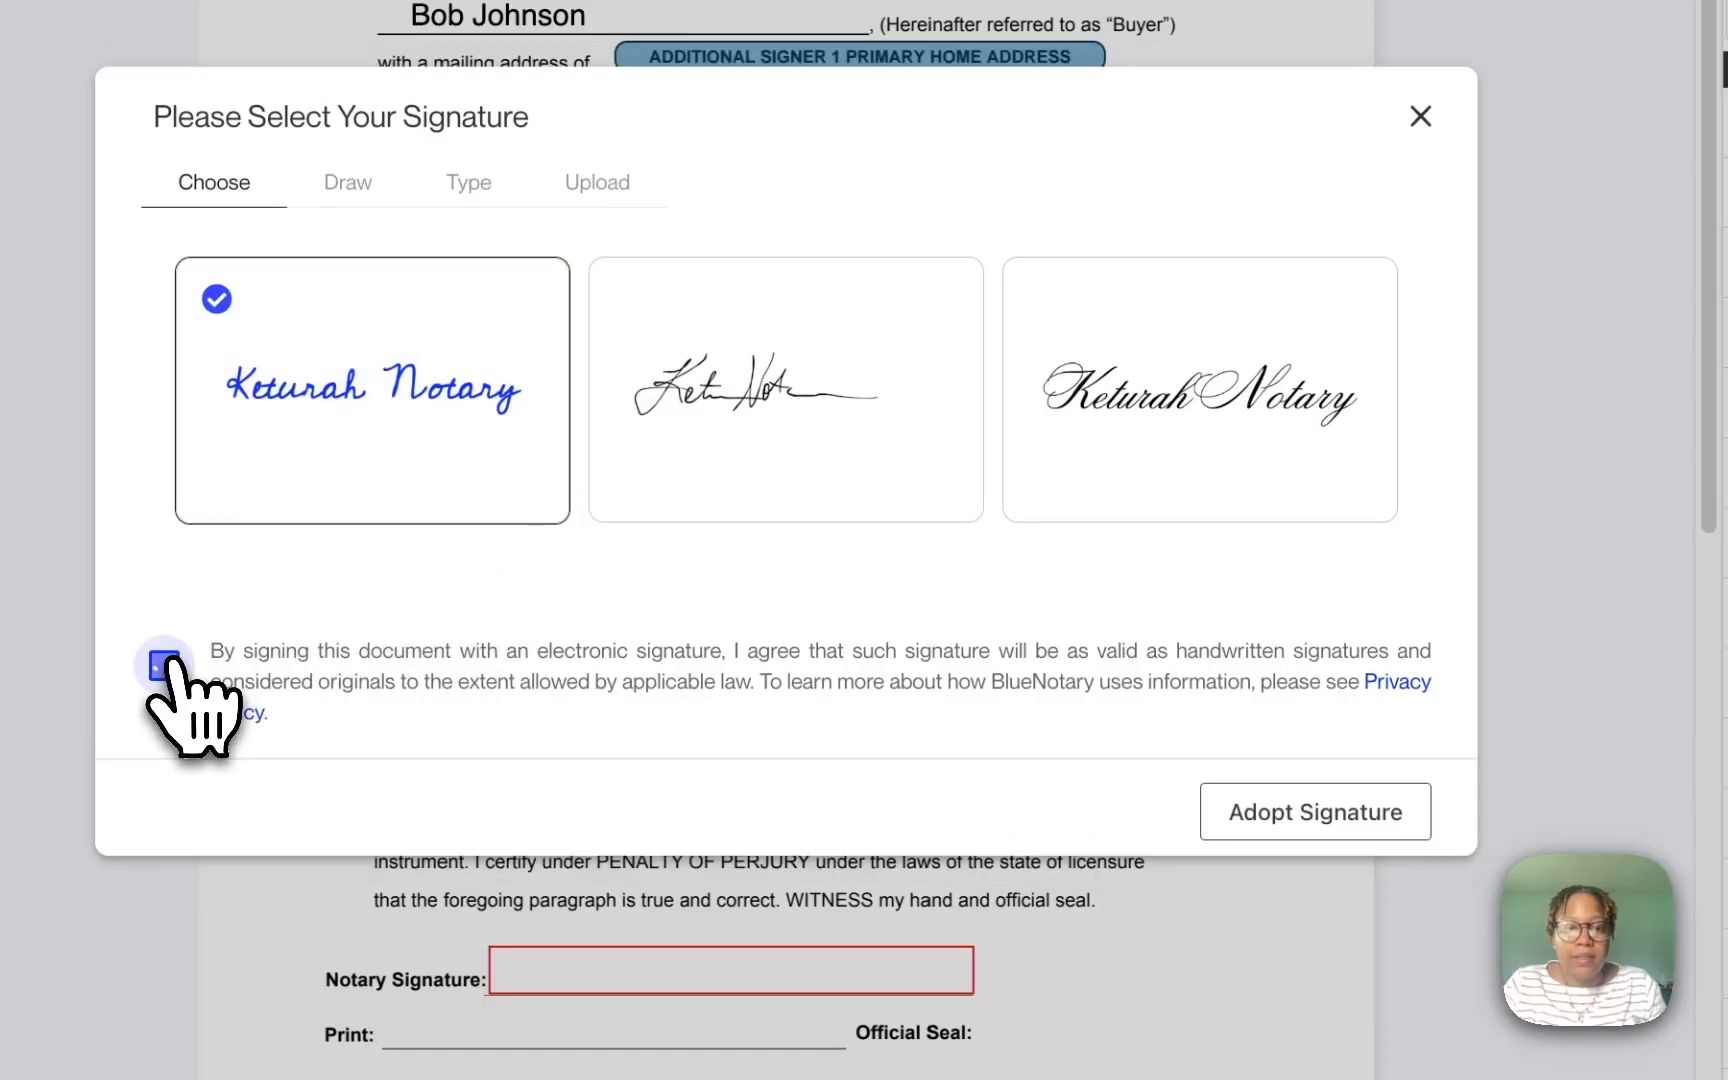
{"action": "left_click", "coordinate": [1300, 823]}
{"action": "left_click_drag", "start_coordinate": [1310, 1040], "coordinate": [525, 955]}
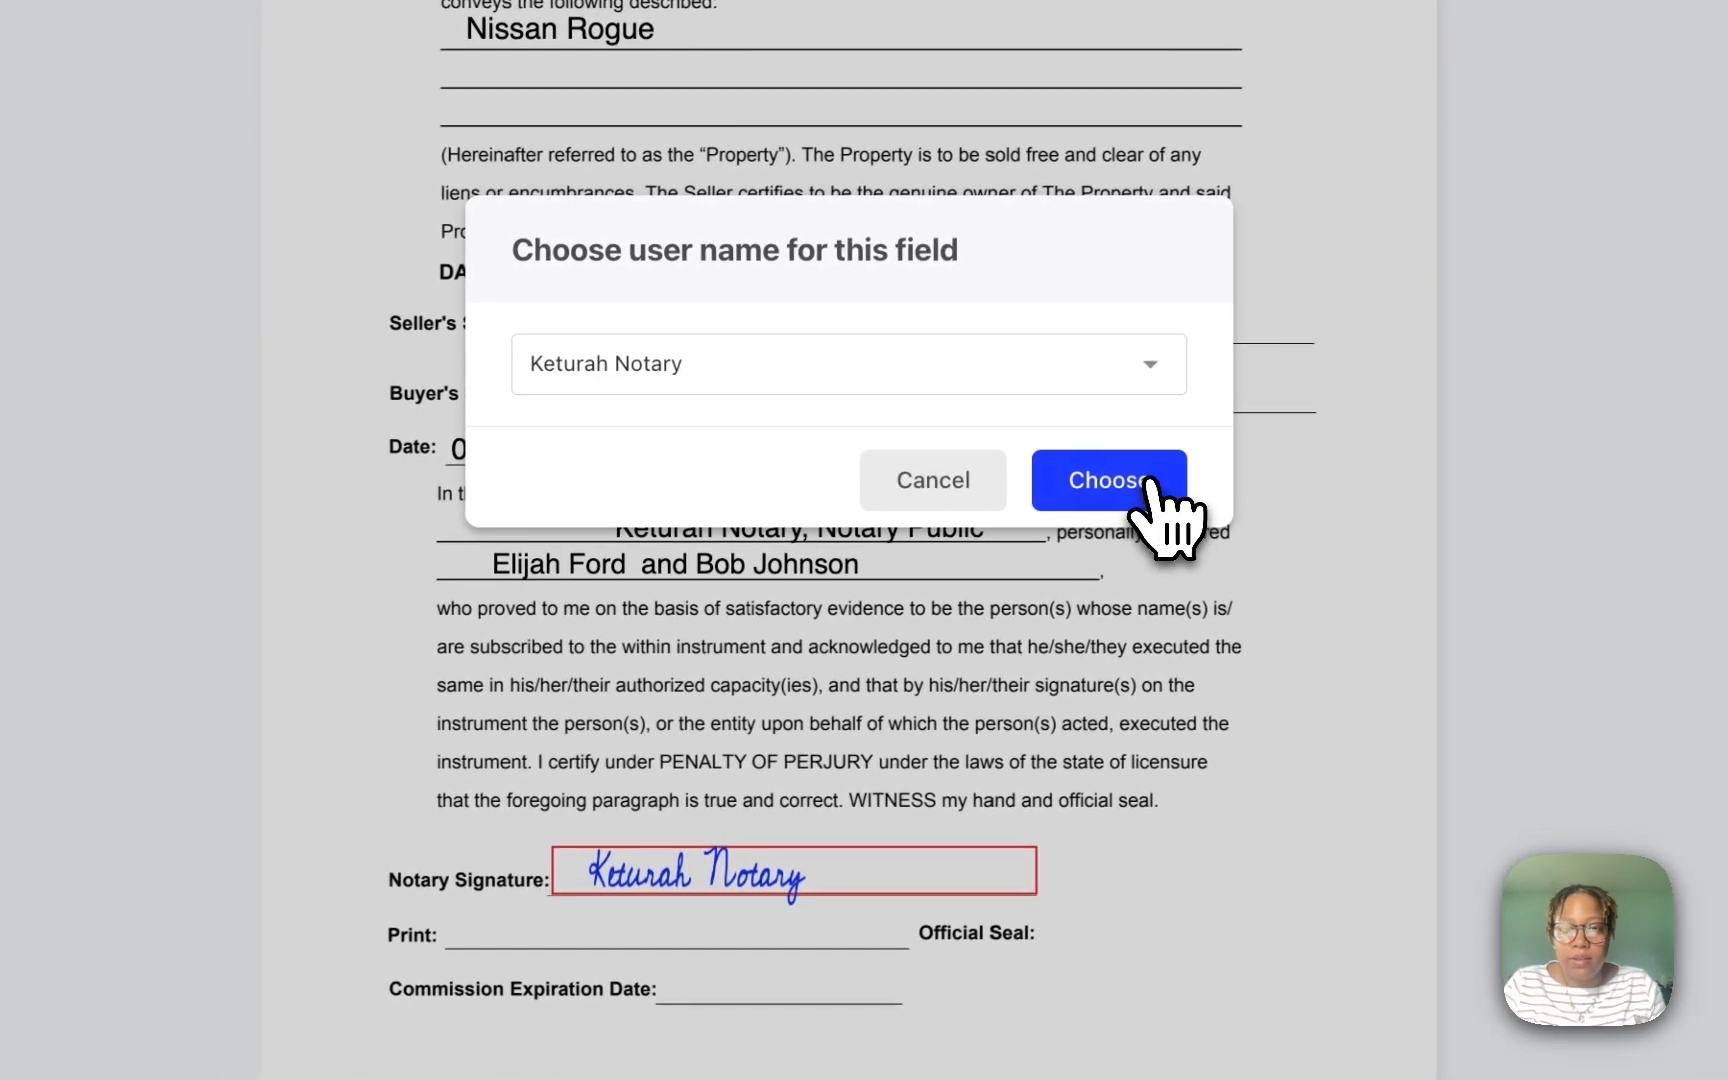
Step: Put the notary's Name field on the Print line and Commission Expiration 06/30/2031 on its line
{"action": "left_click", "coordinate": [1110, 590]}
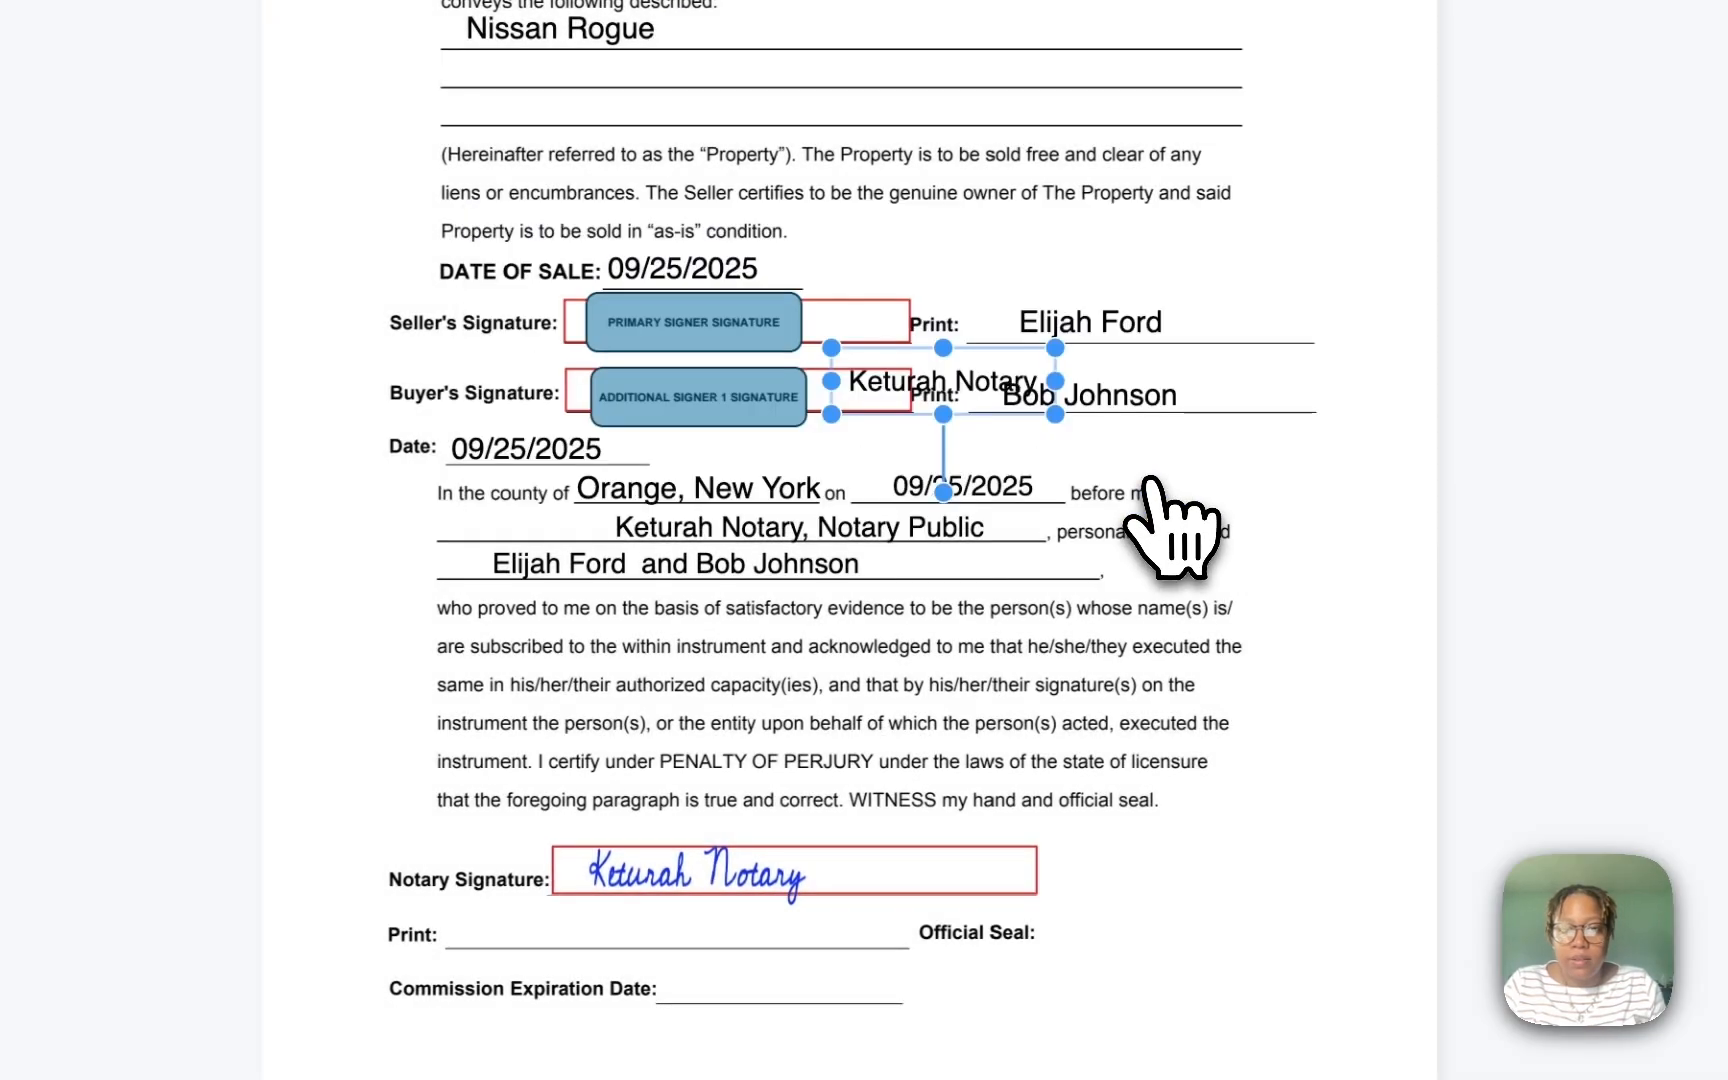
{"action": "left_click_drag", "start_coordinate": [995, 372], "coordinate": [610, 920]}
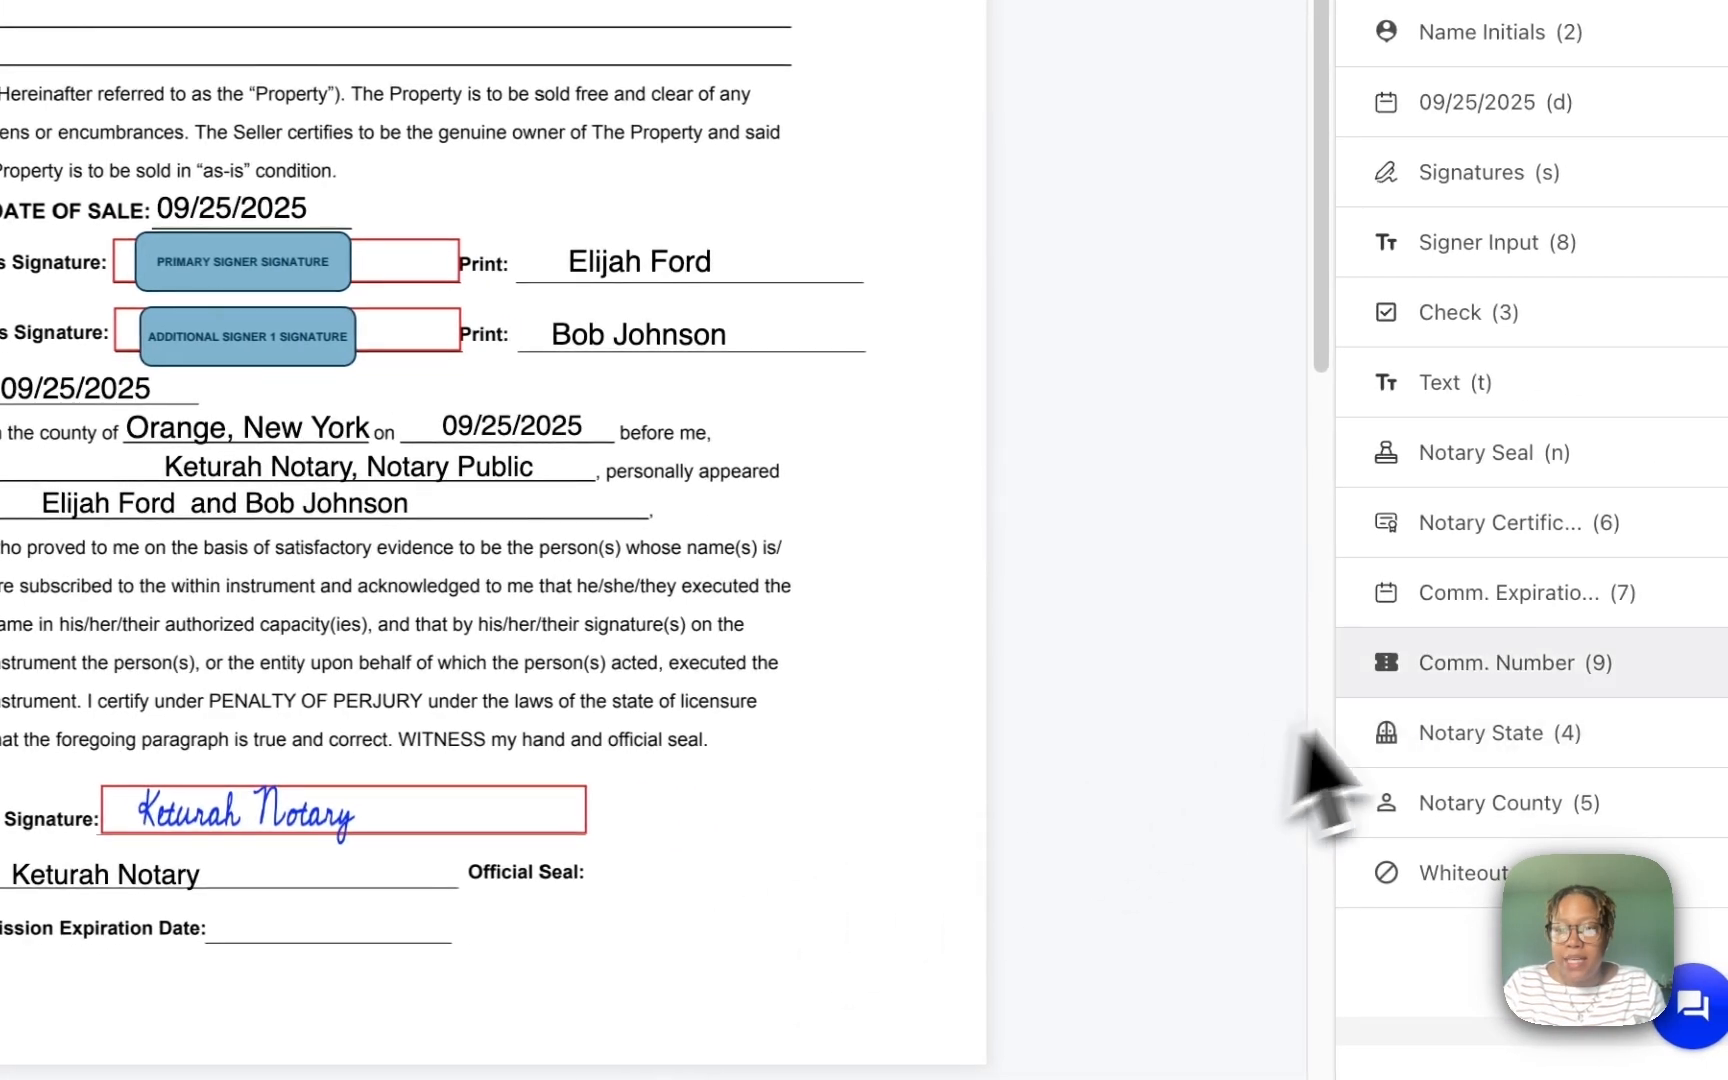
{"action": "left_click_drag", "start_coordinate": [1462, 625], "coordinate": [330, 935]}
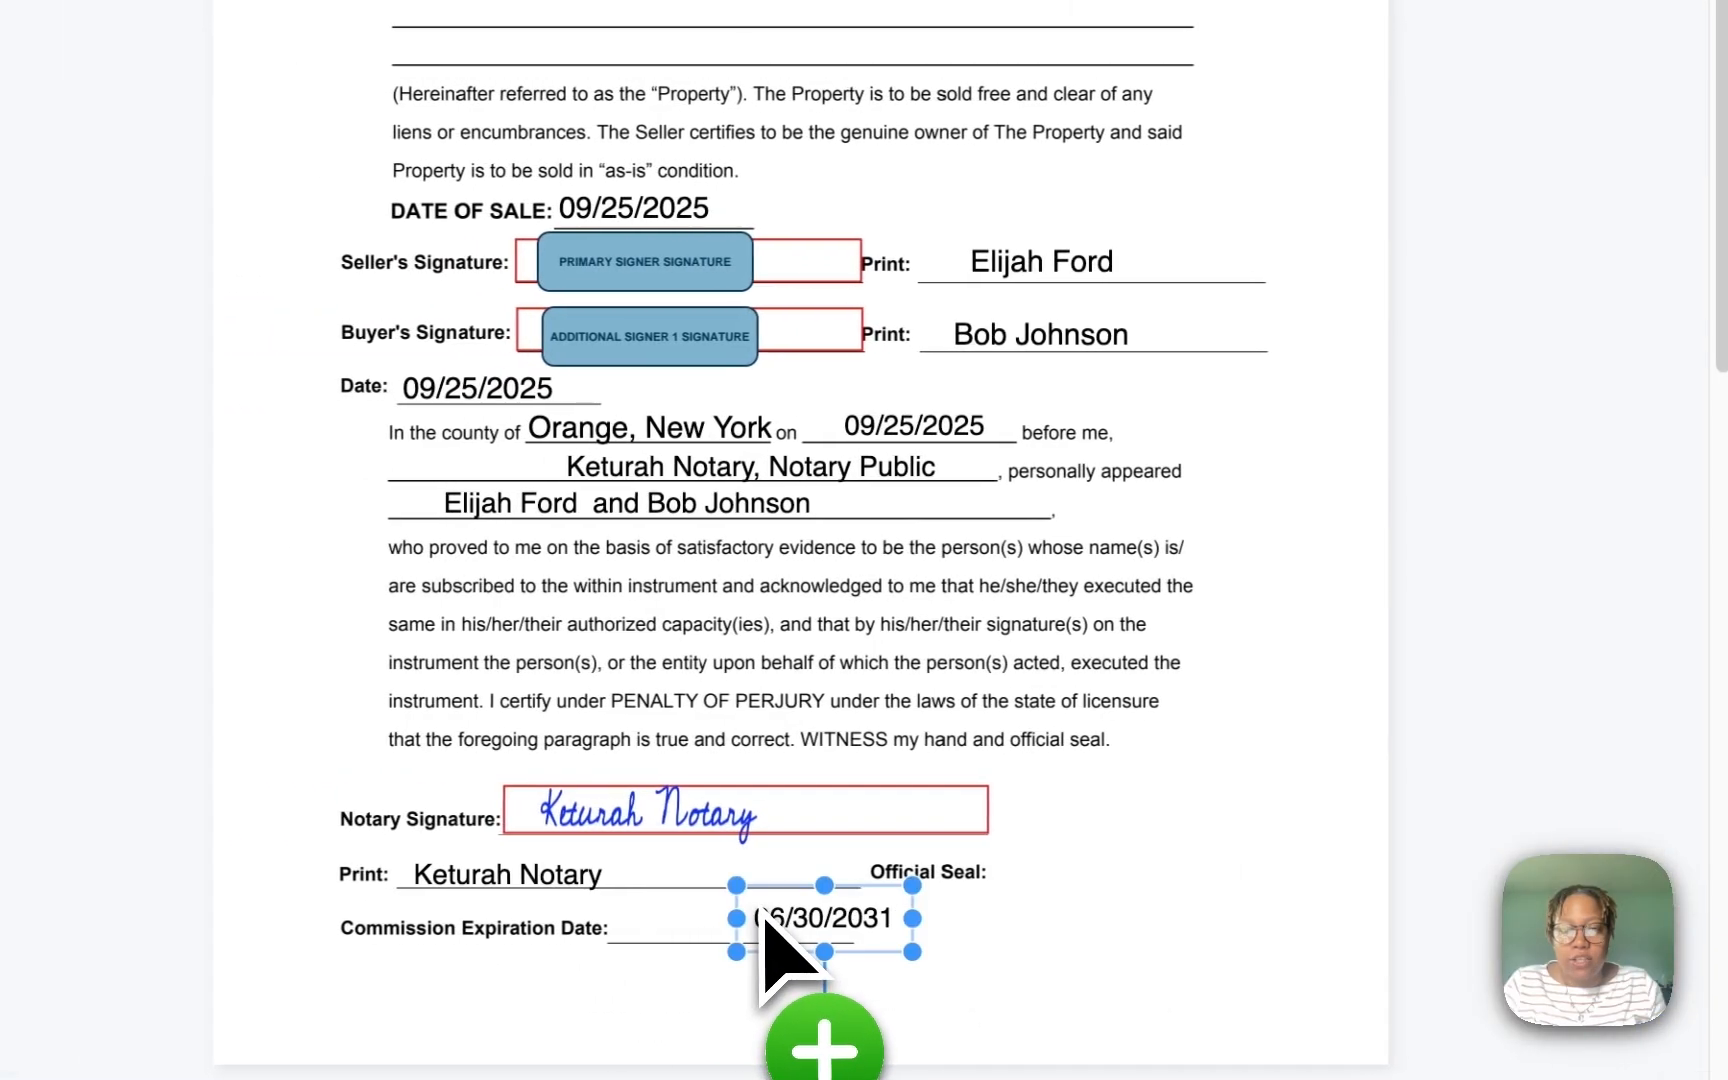
{"action": "left_click_drag", "start_coordinate": [830, 935], "coordinate": [712, 925]}
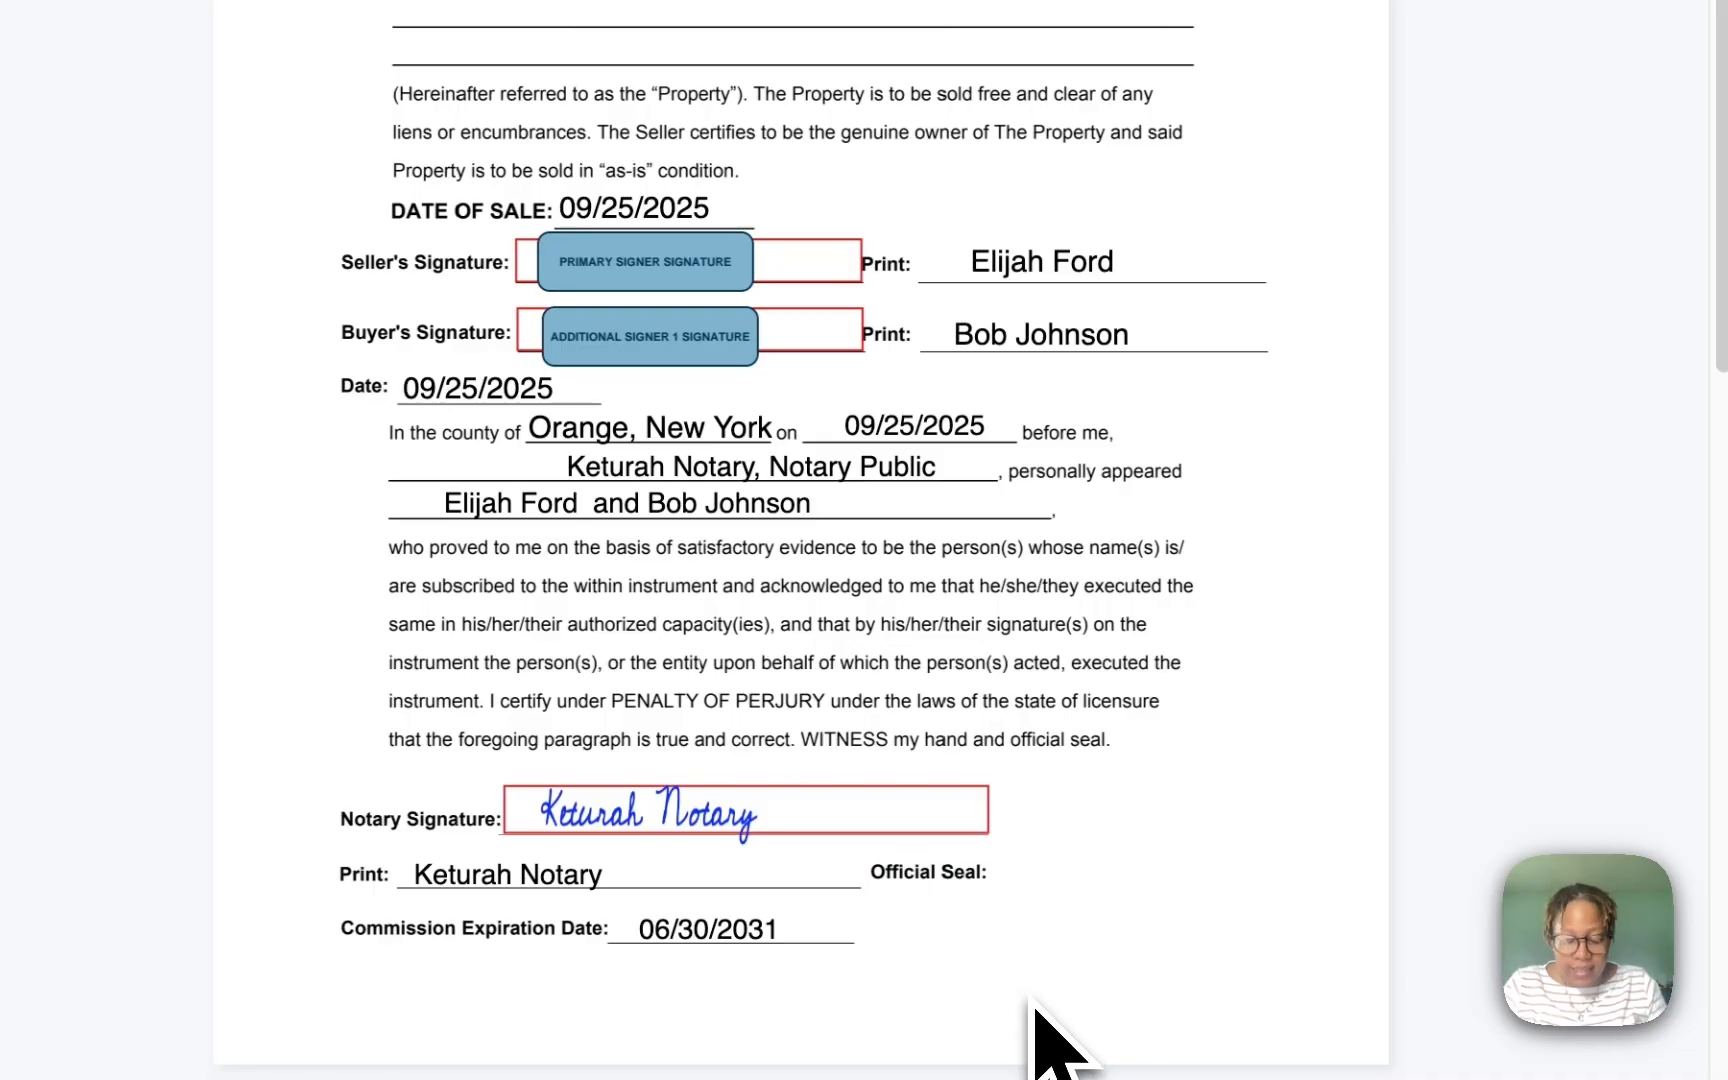
Step: Place the notary seal in the Official Seal area, shrunk to fit beside the commission date
{"action": "left_click", "coordinate": [1032, 998]}
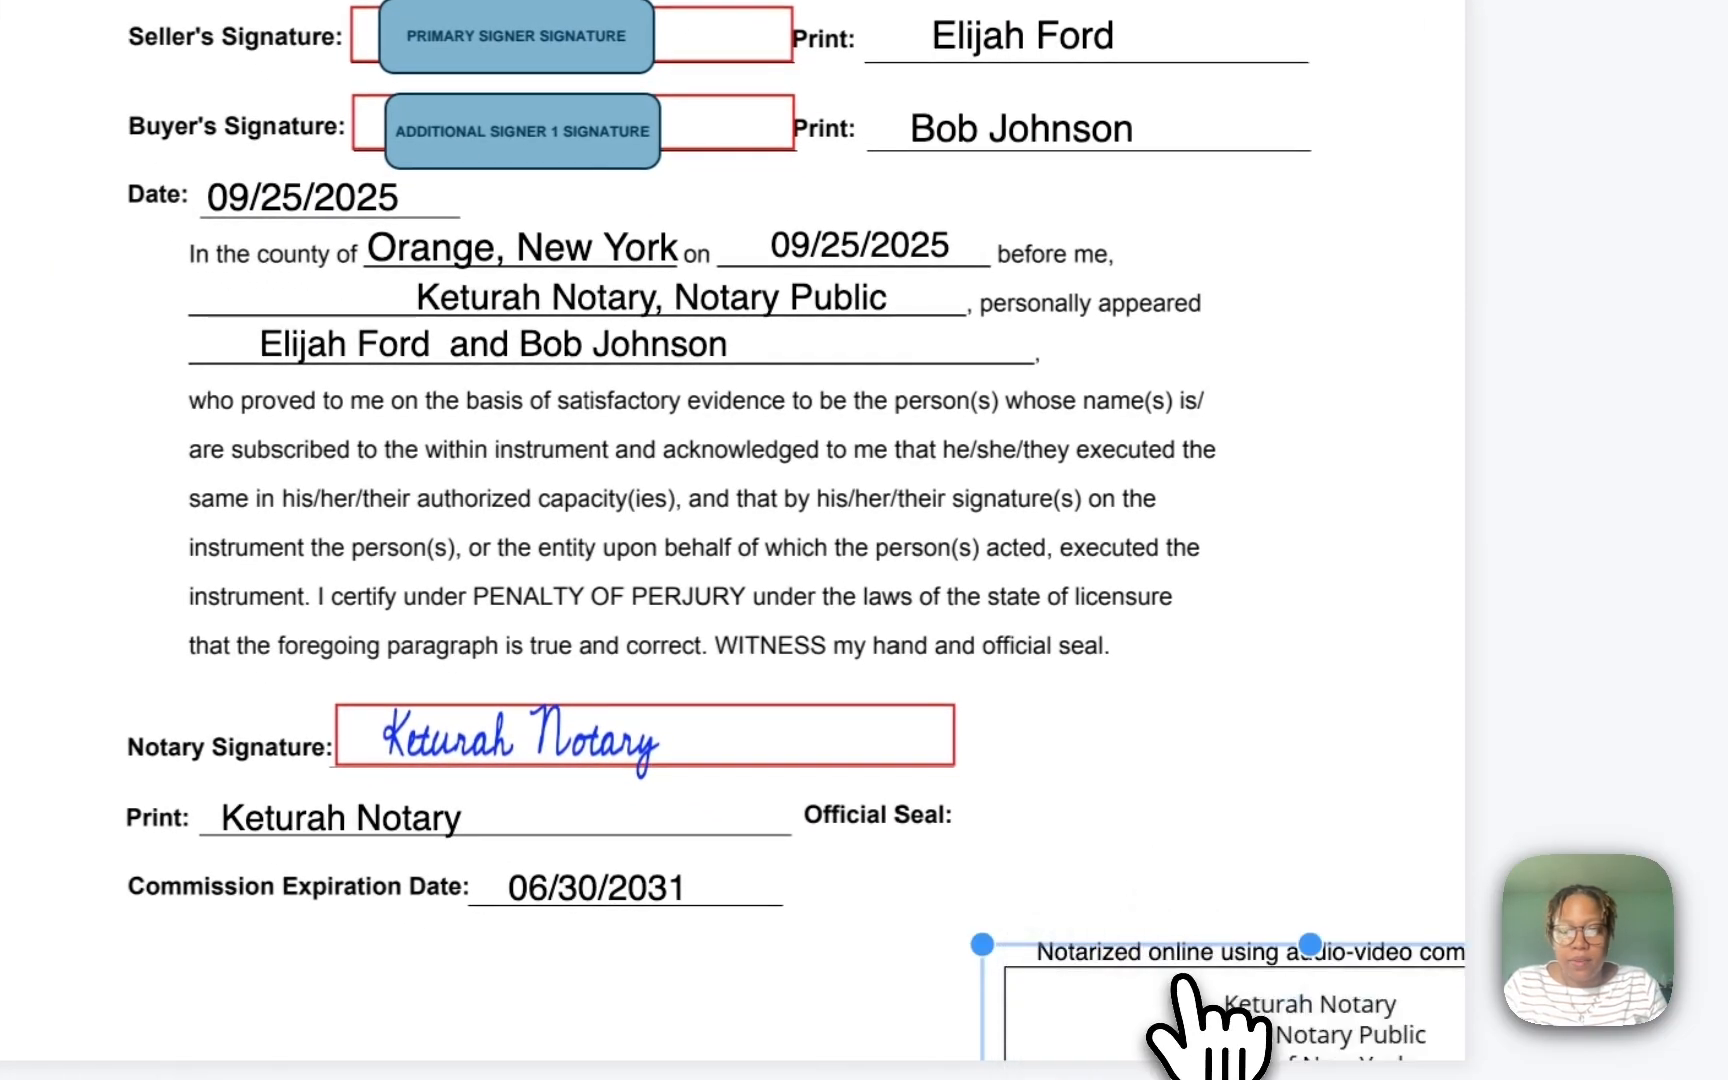
{"action": "left_click_drag", "start_coordinate": [1190, 1000], "coordinate": [978, 855]}
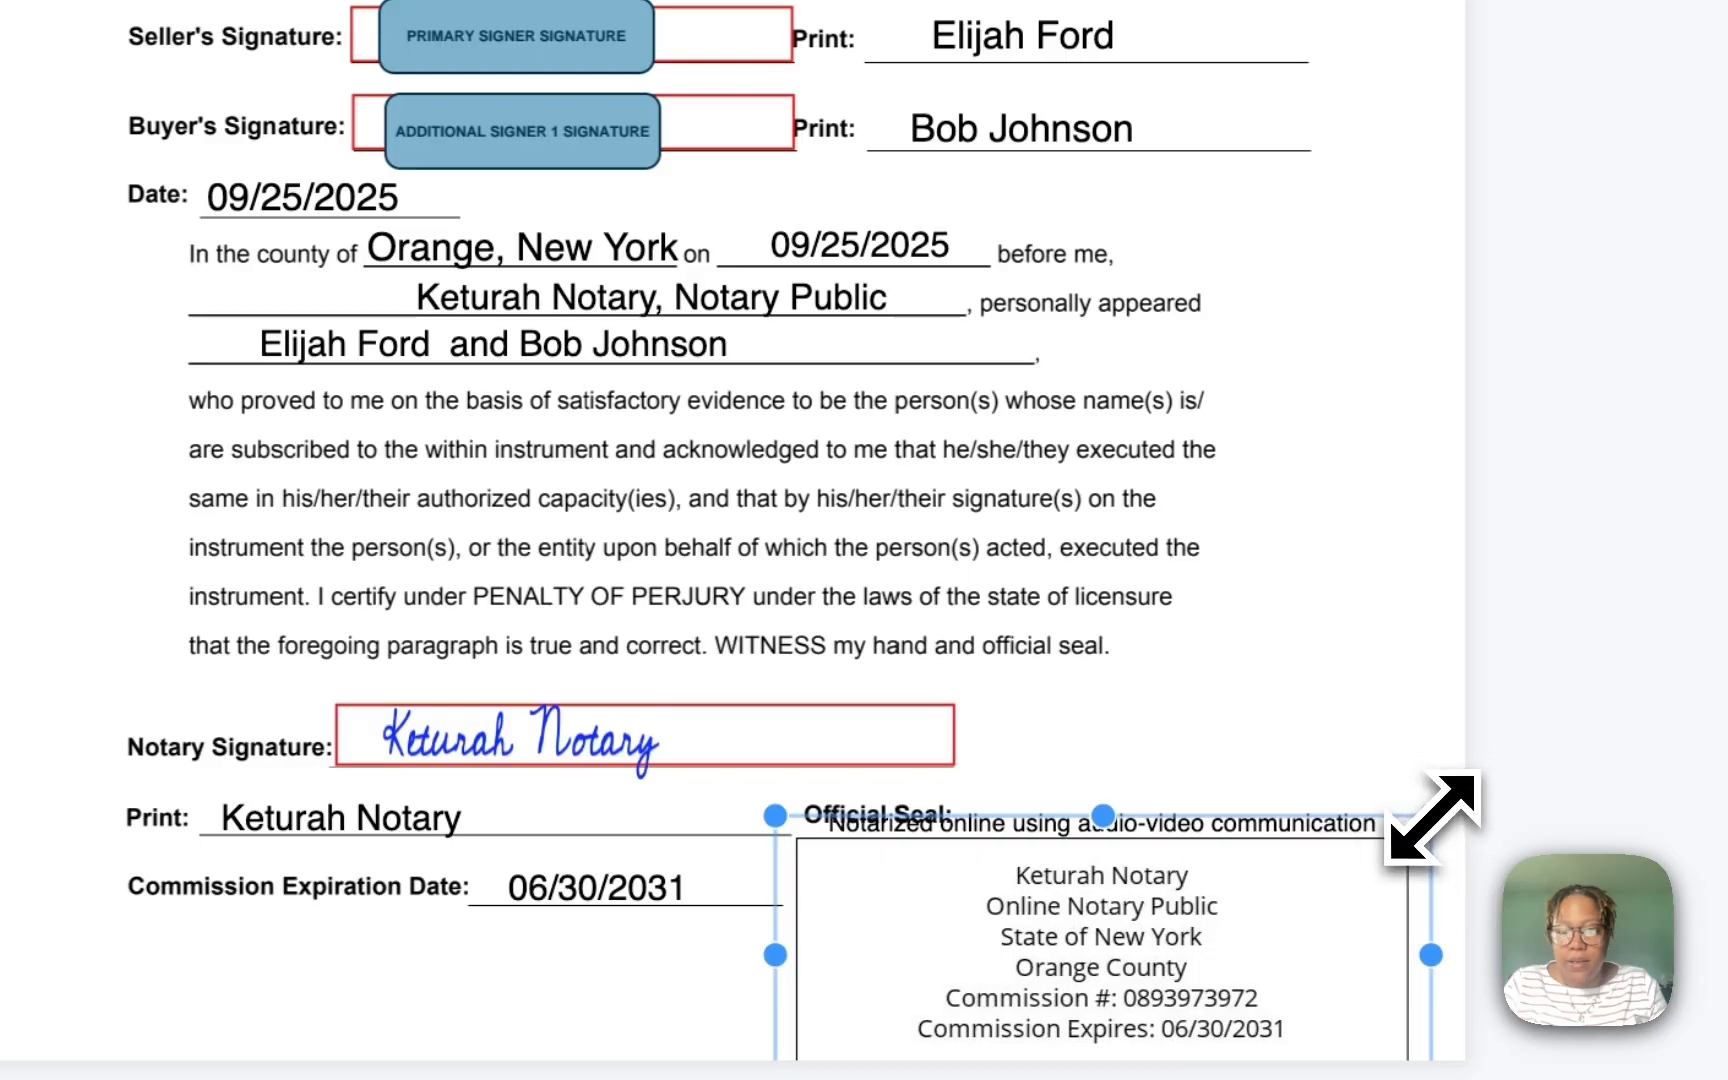
{"action": "left_click_drag", "start_coordinate": [1432, 816], "coordinate": [1381, 856]}
{"action": "left_click_drag", "start_coordinate": [1328, 1022], "coordinate": [1068, 856]}
{"action": "left_click_drag", "start_coordinate": [1430, 790], "coordinate": [1373, 926]}
{"action": "left_click_drag", "start_coordinate": [1165, 960], "coordinate": [1228, 892]}
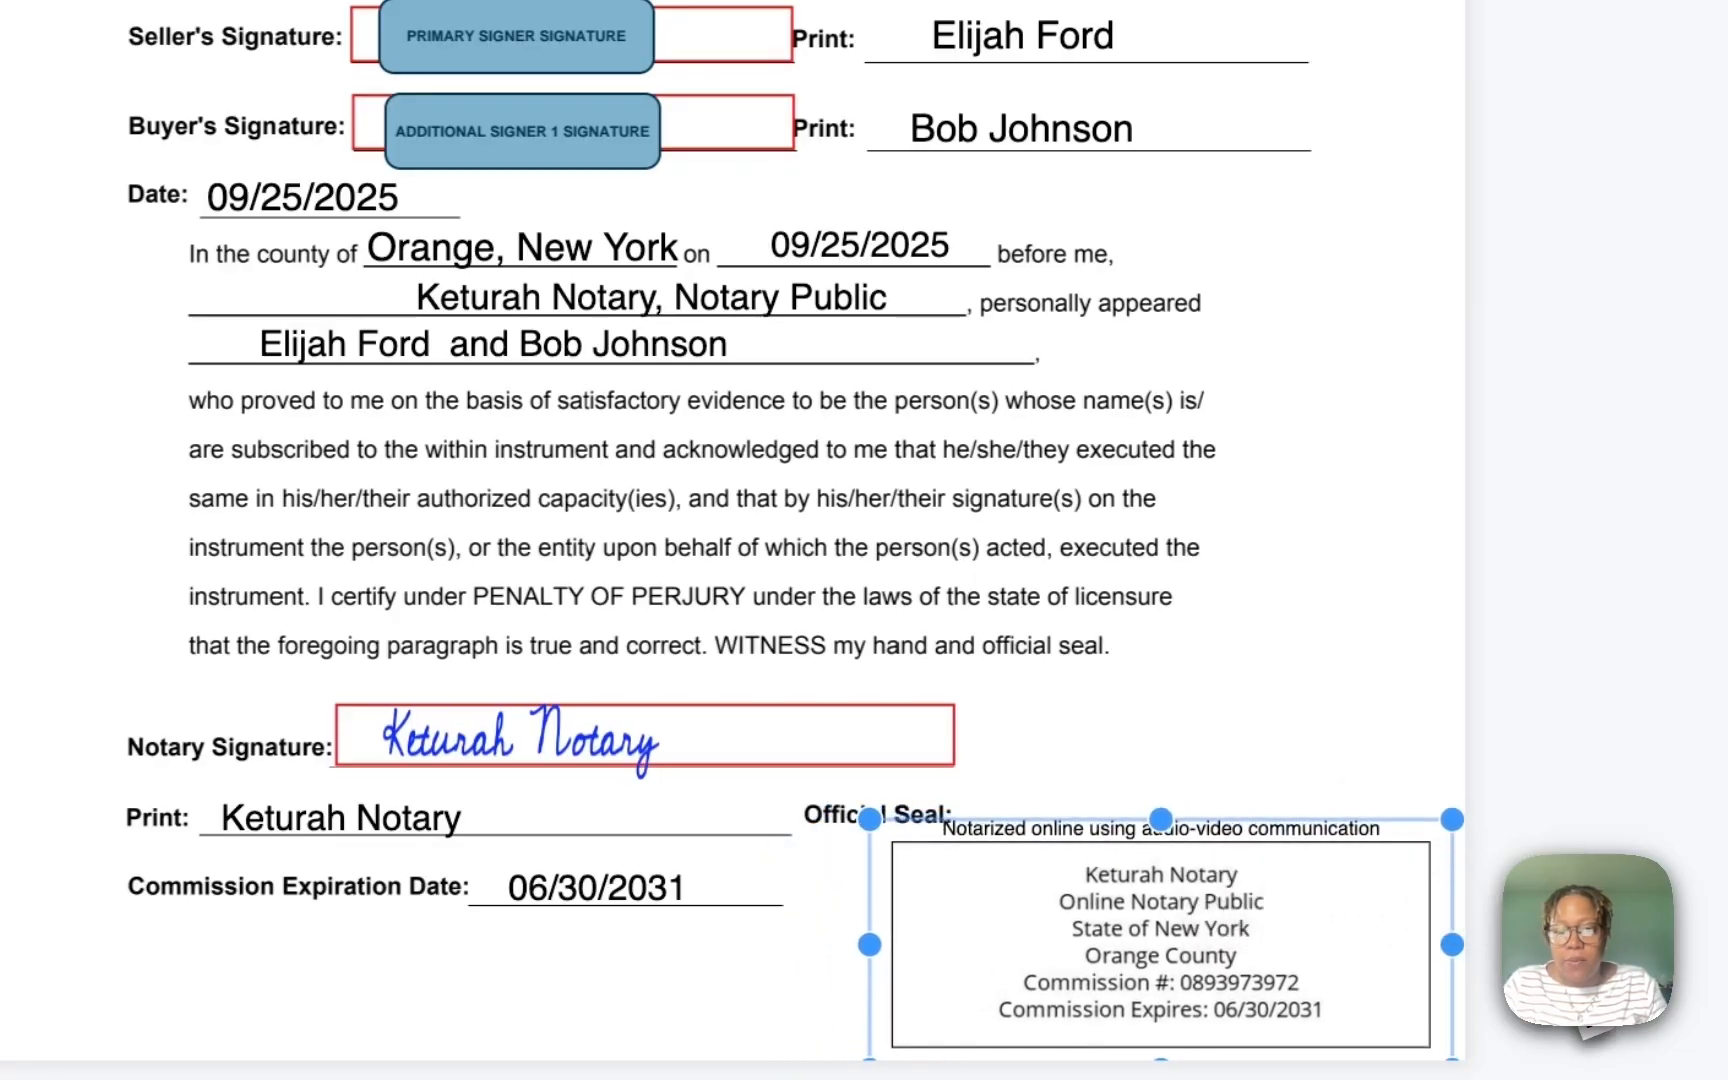
Step: Review the stamped page and bring up the session panel listing pending signer actions
{"action": "scroll", "coordinate": [1150, 630], "scroll_direction": "up", "scroll_amount": 3}
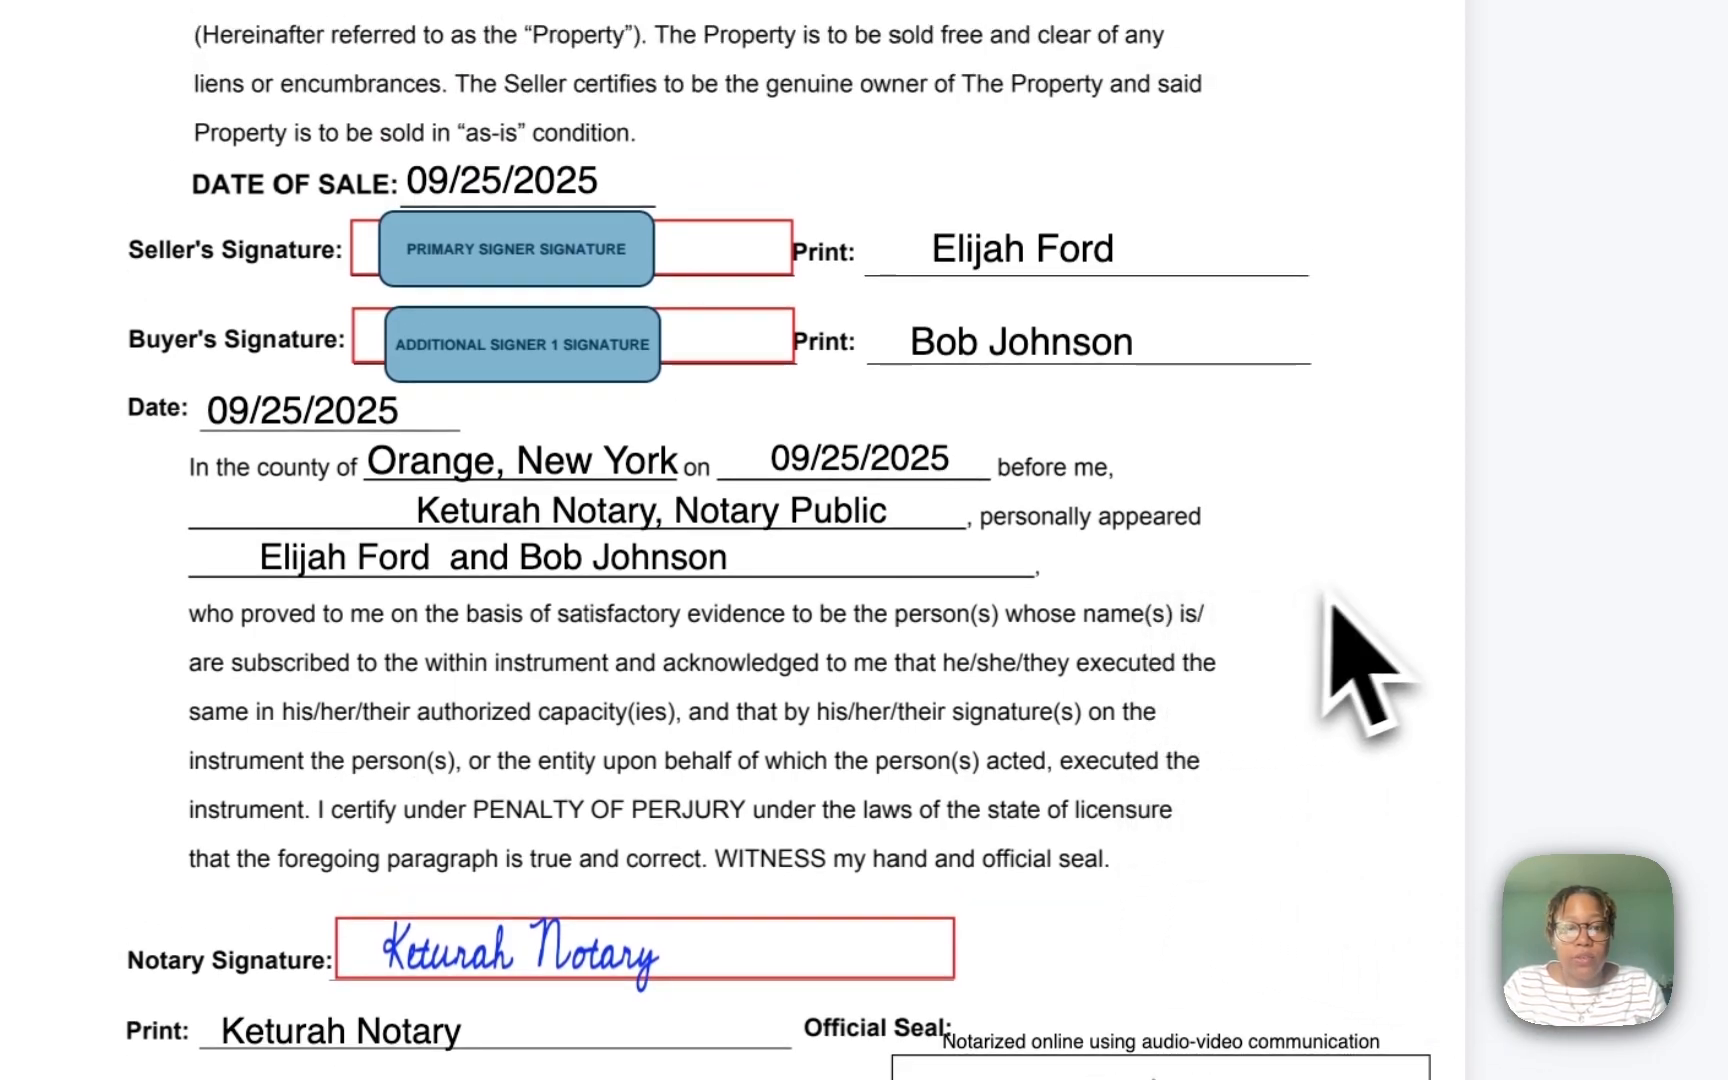
{"action": "scroll", "coordinate": [1390, 570], "scroll_direction": "down", "scroll_amount": 2}
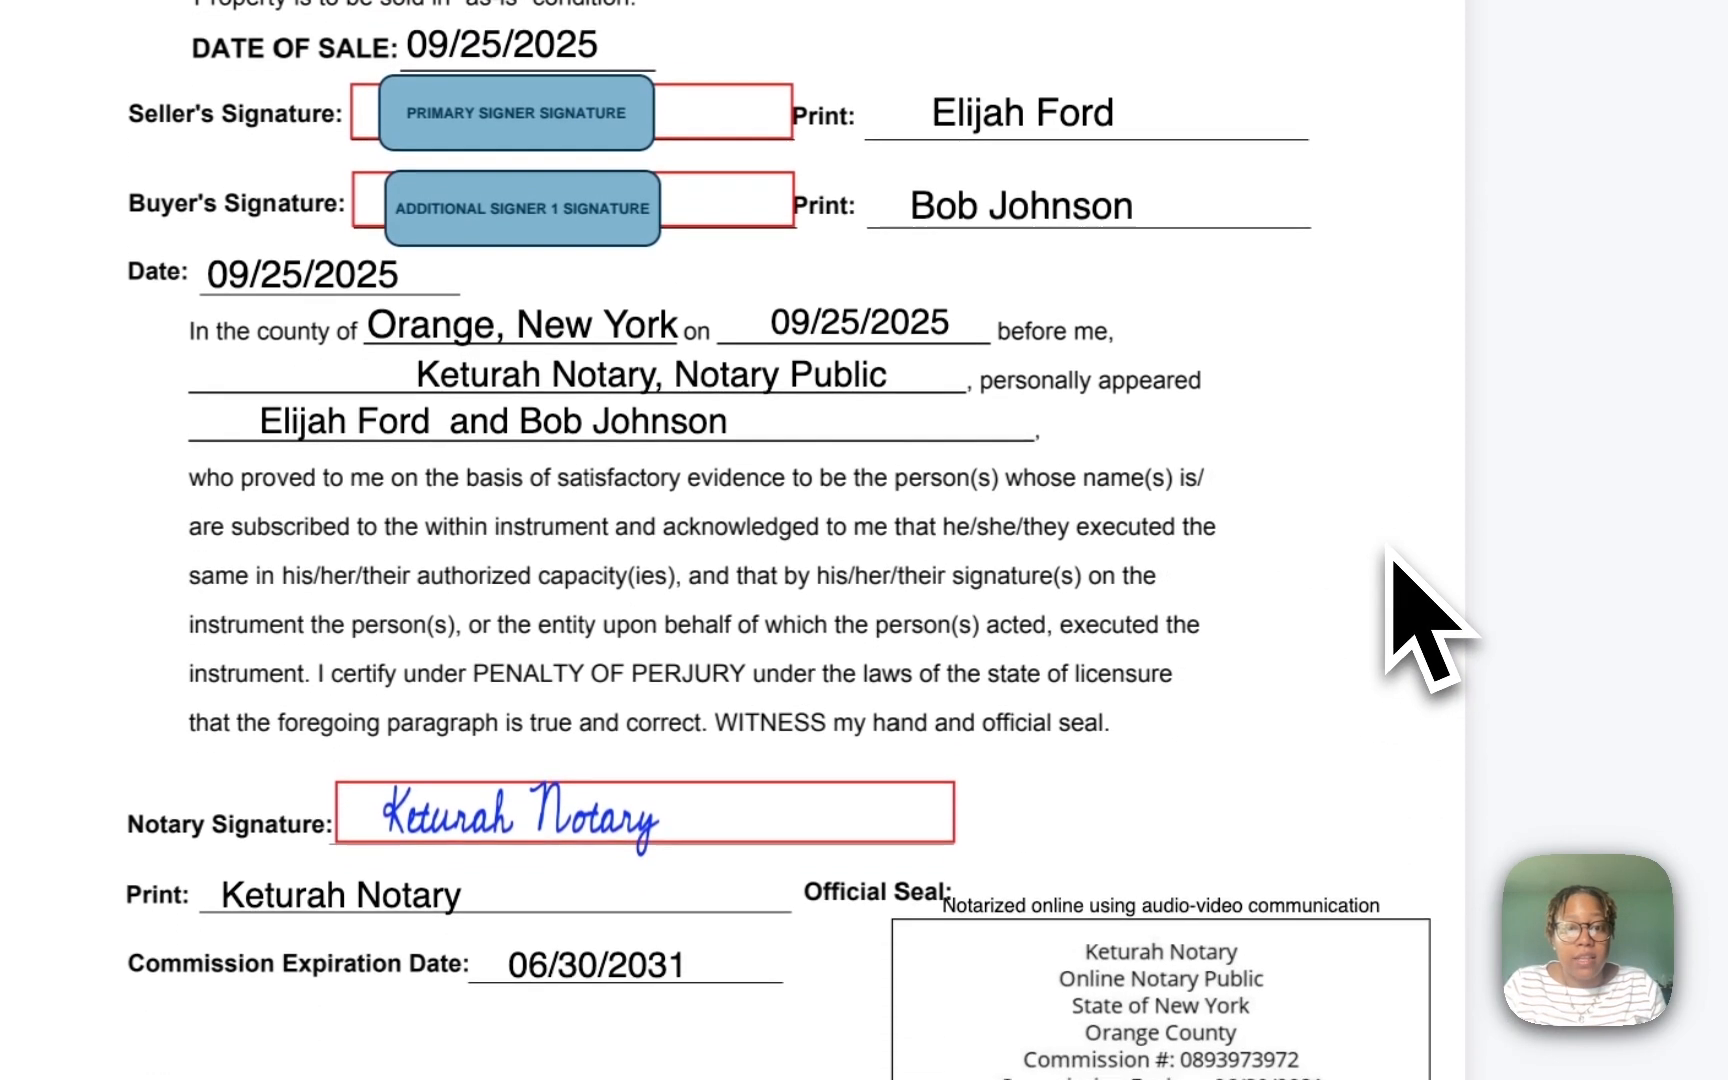
{"action": "scroll", "coordinate": [1390, 560], "scroll_direction": "down", "scroll_amount": 3}
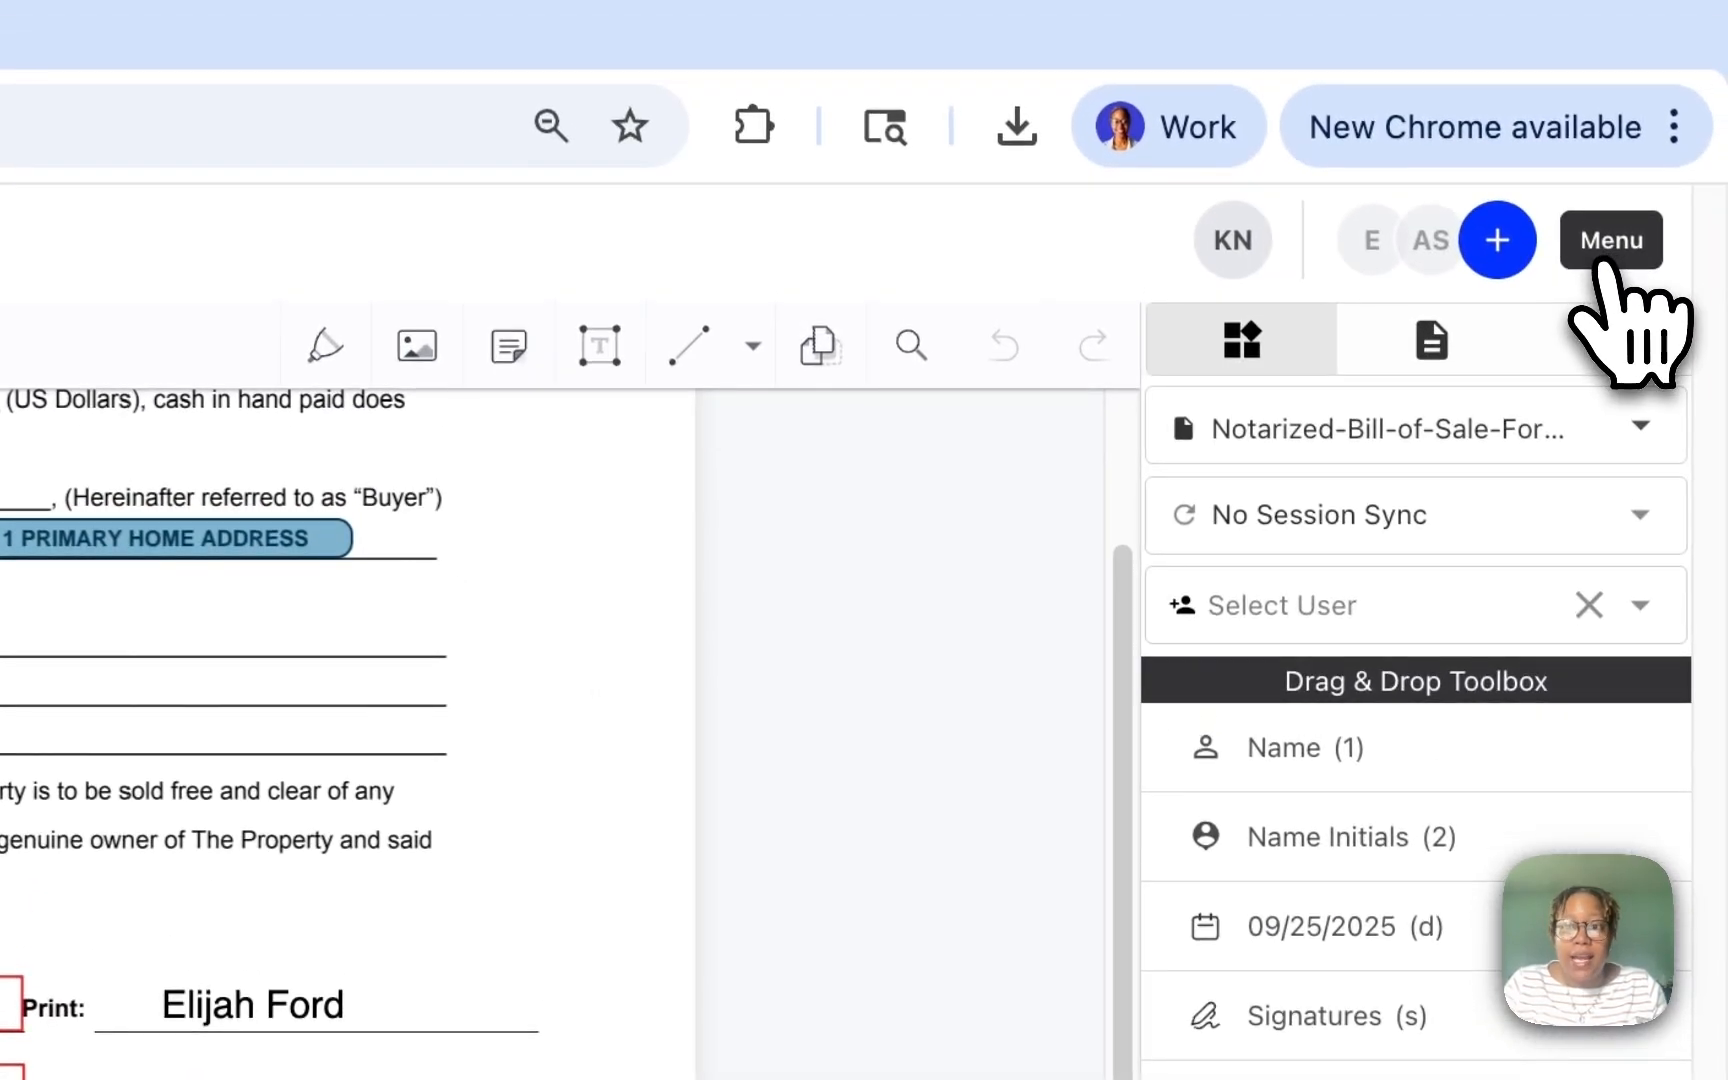
{"action": "left_click", "coordinate": [1601, 262]}
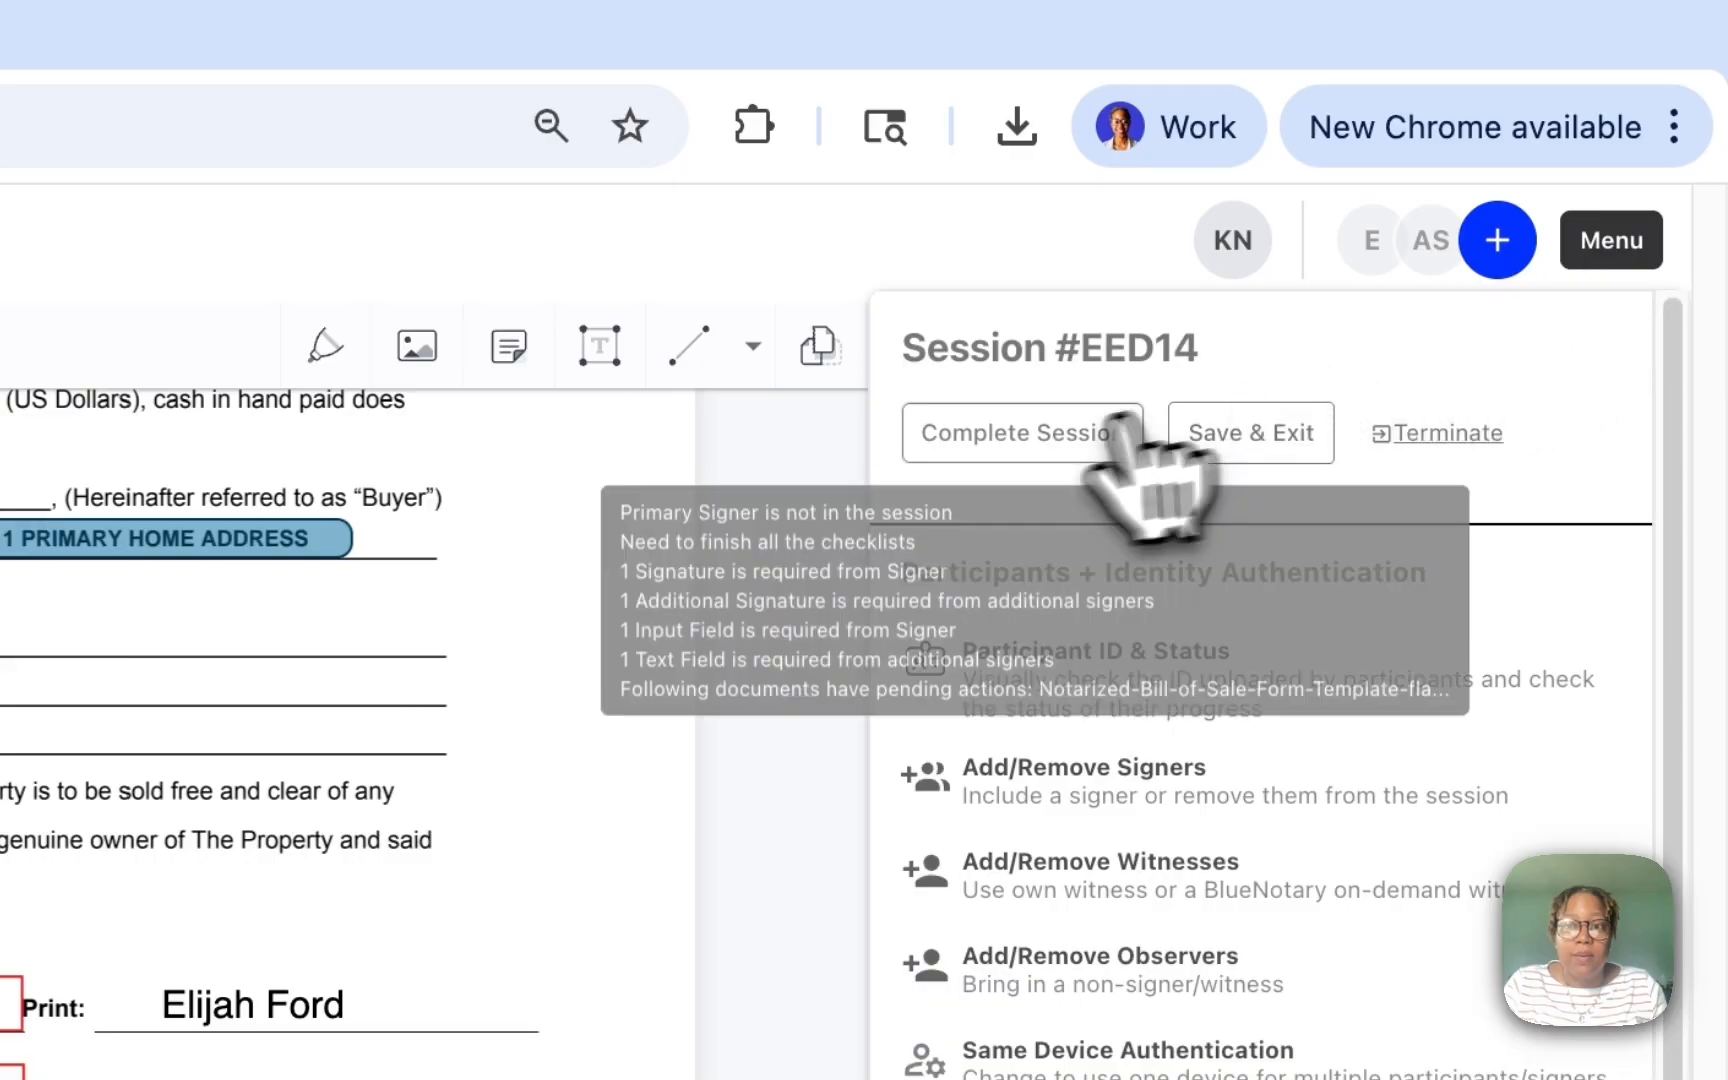